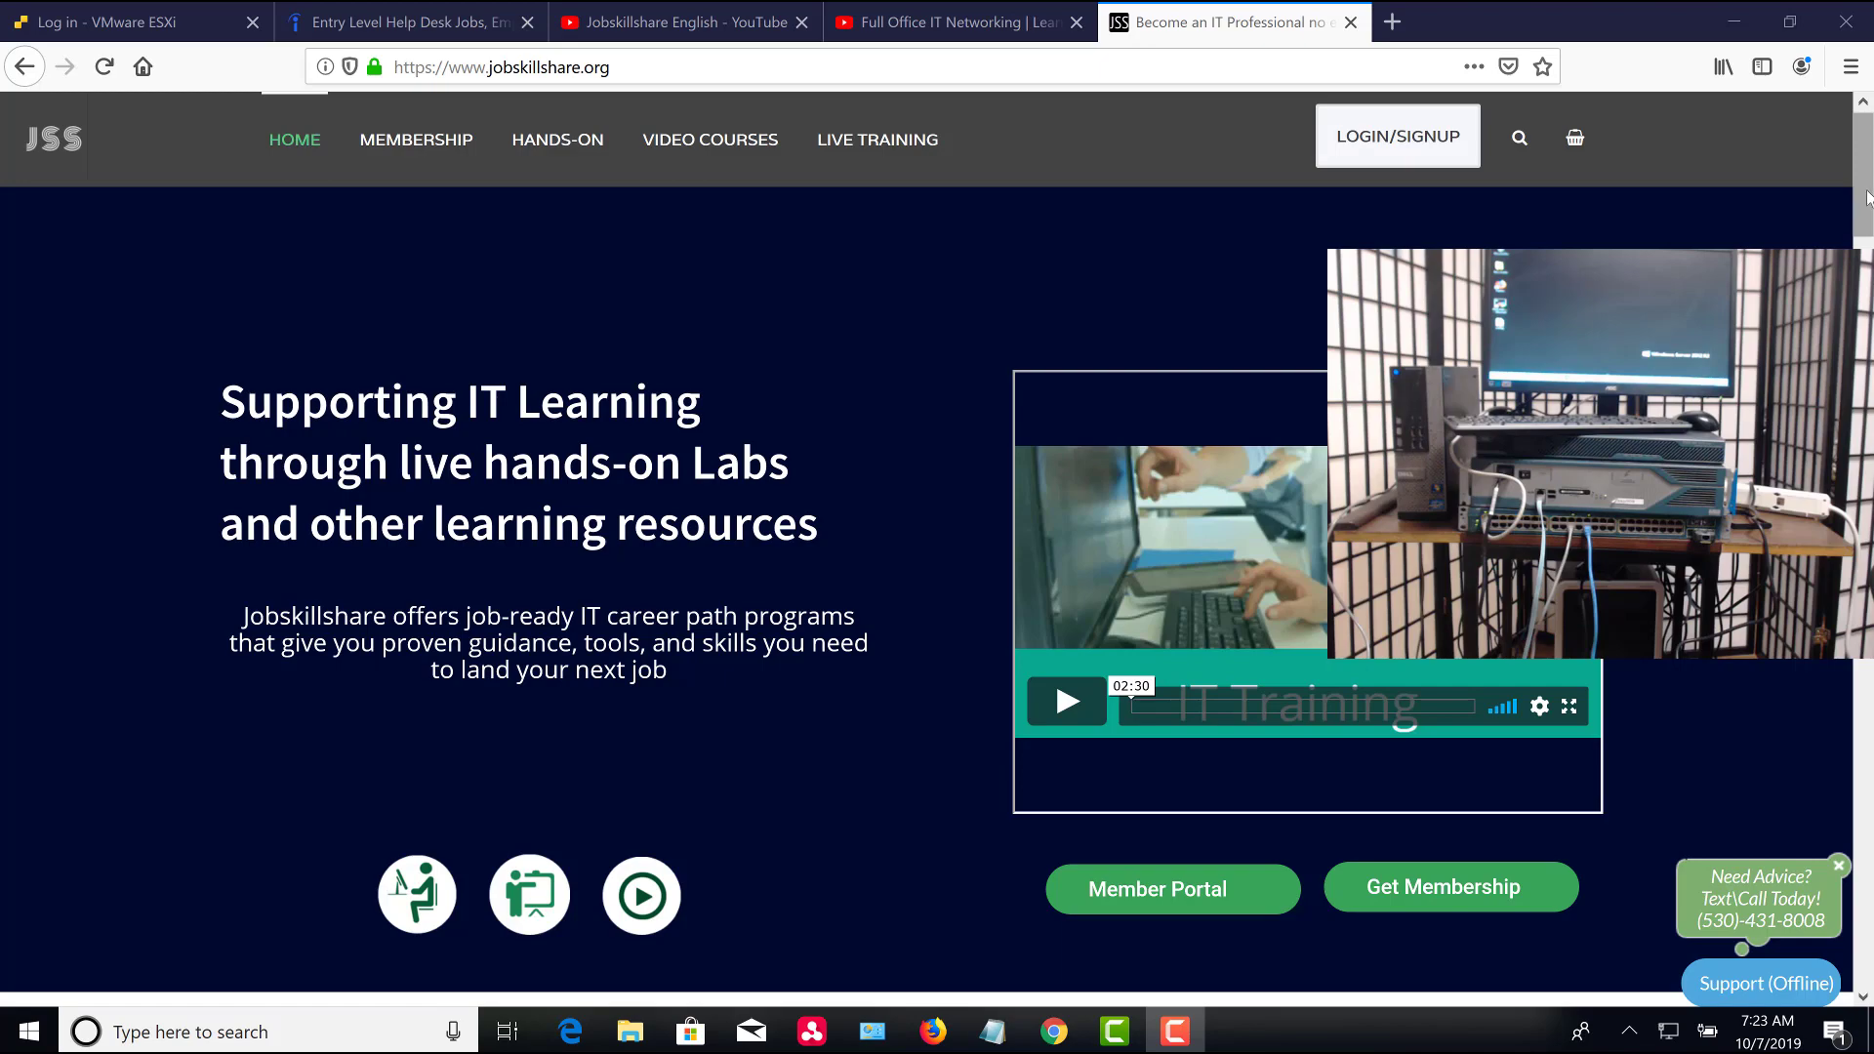
Scroll down the IT Fundamentals V1.0 course page to the Course Curriculum
scroll(1867, 198, down, 5)
scroll(1866, 198, down, 8)
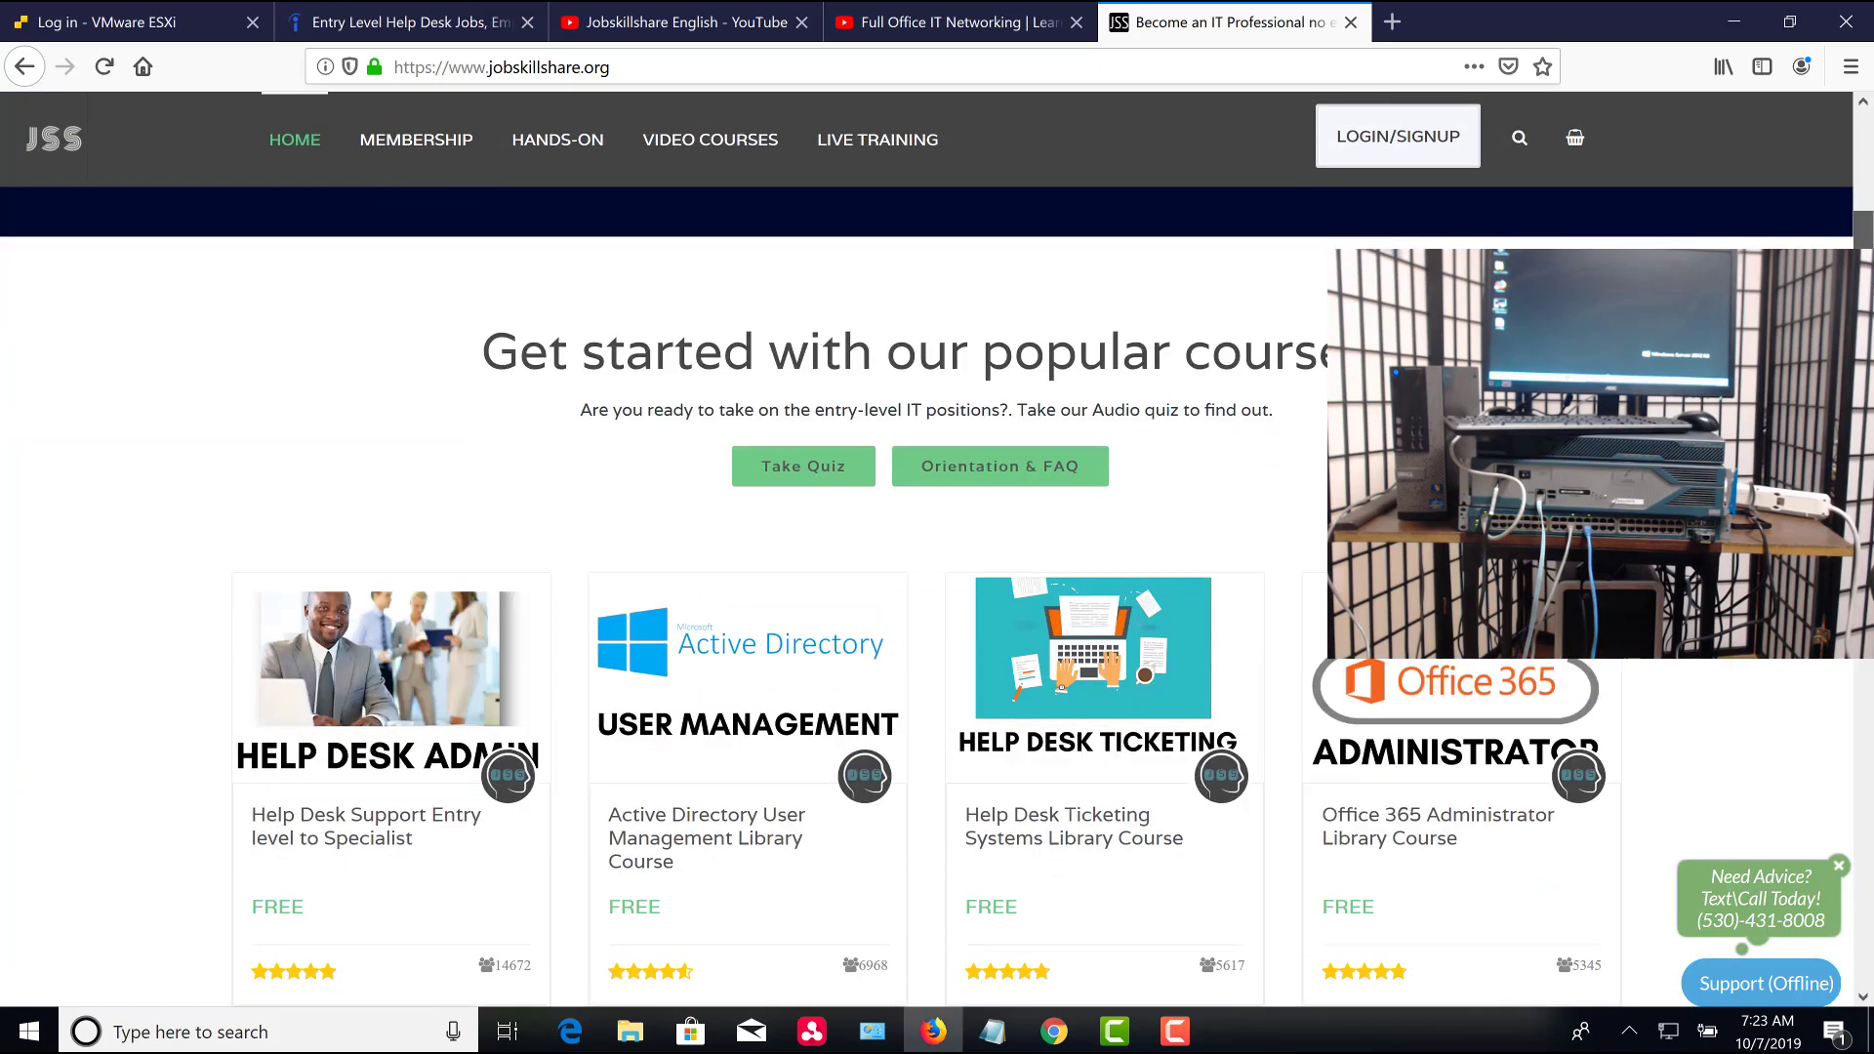
scroll(952, 777, down, 1)
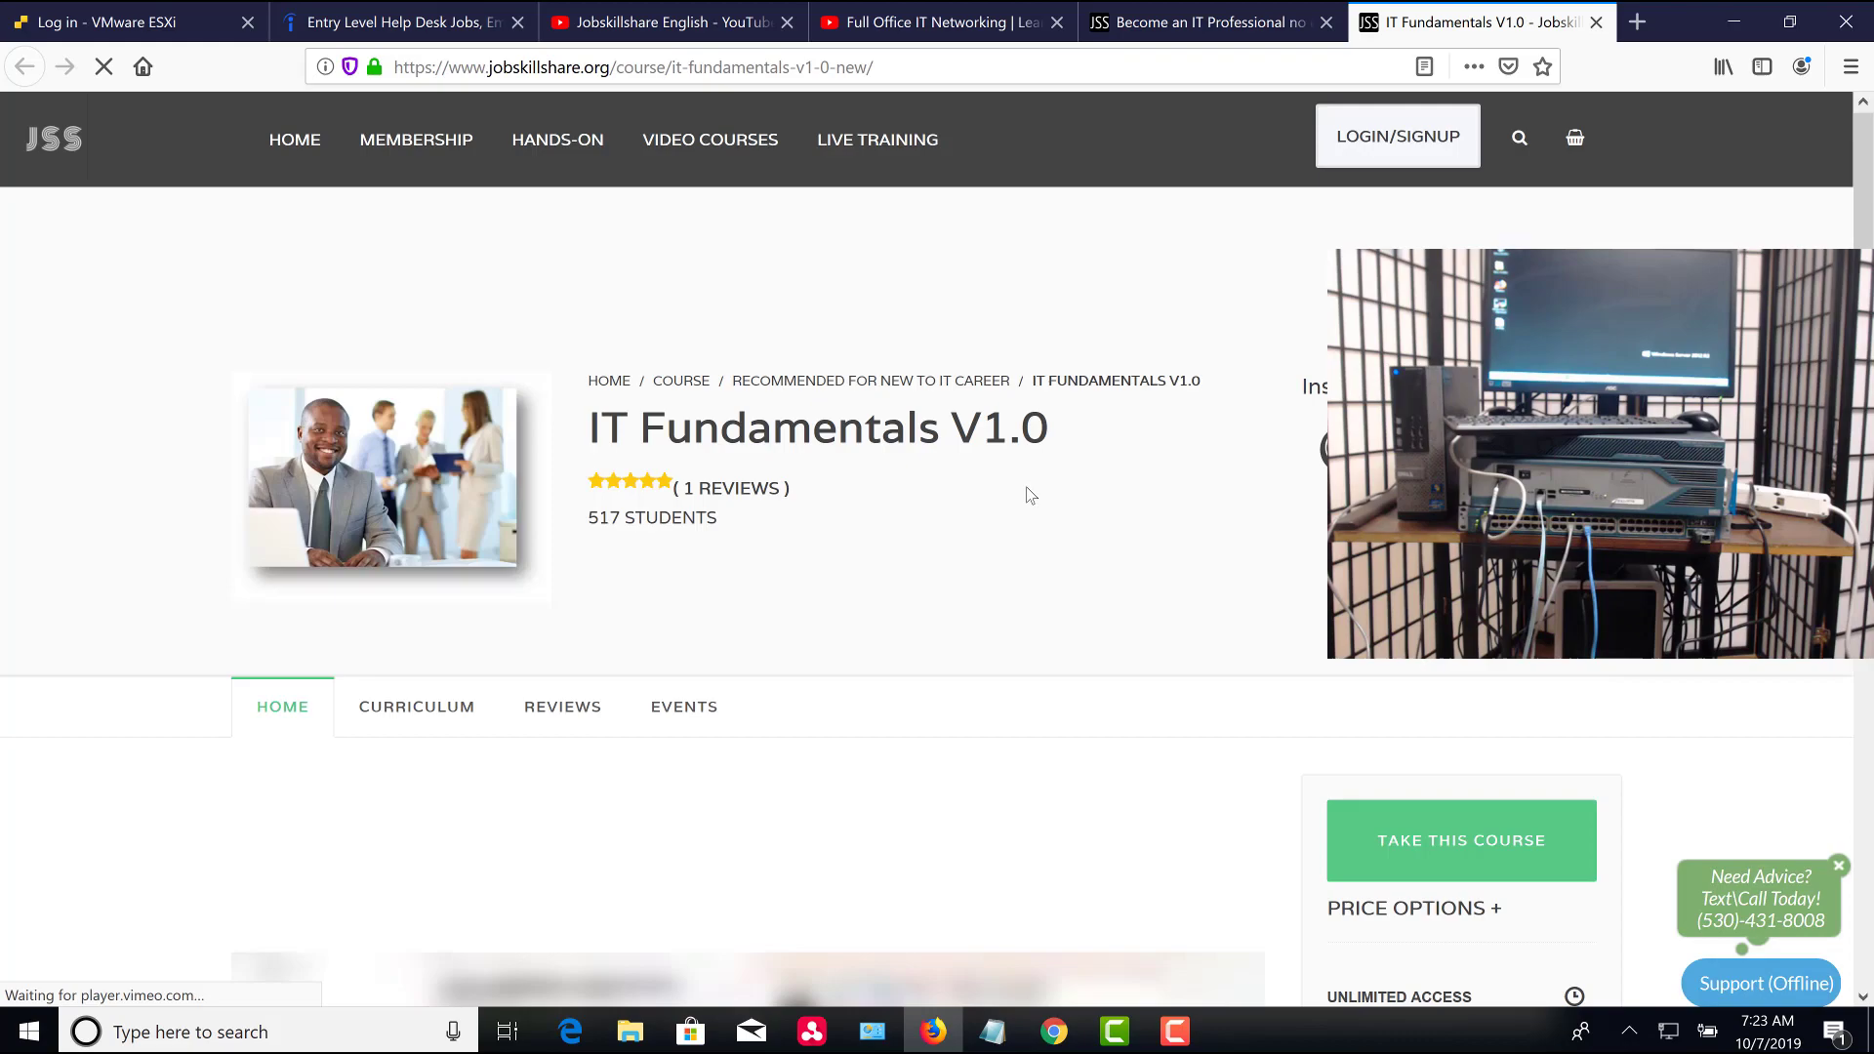
scroll(917, 832, down, 4)
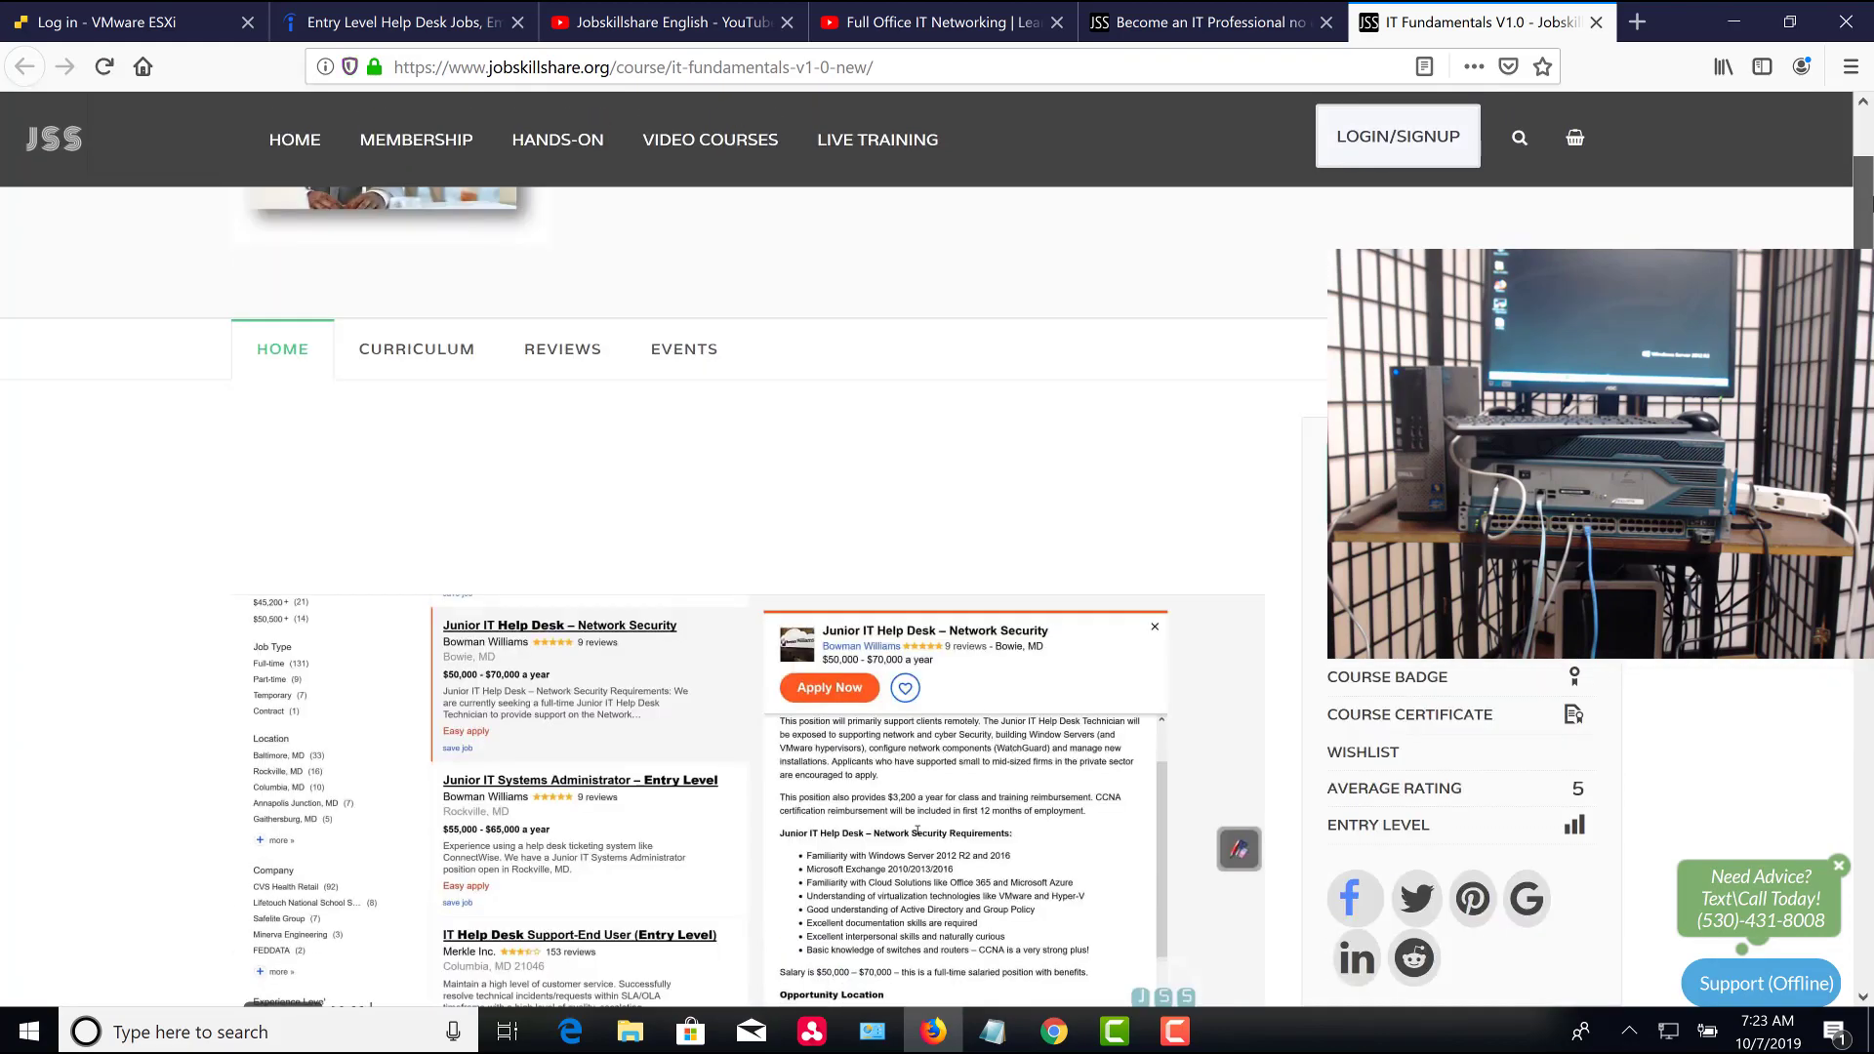
scroll(918, 831, down, 10)
drag(1867, 456, 1868, 708)
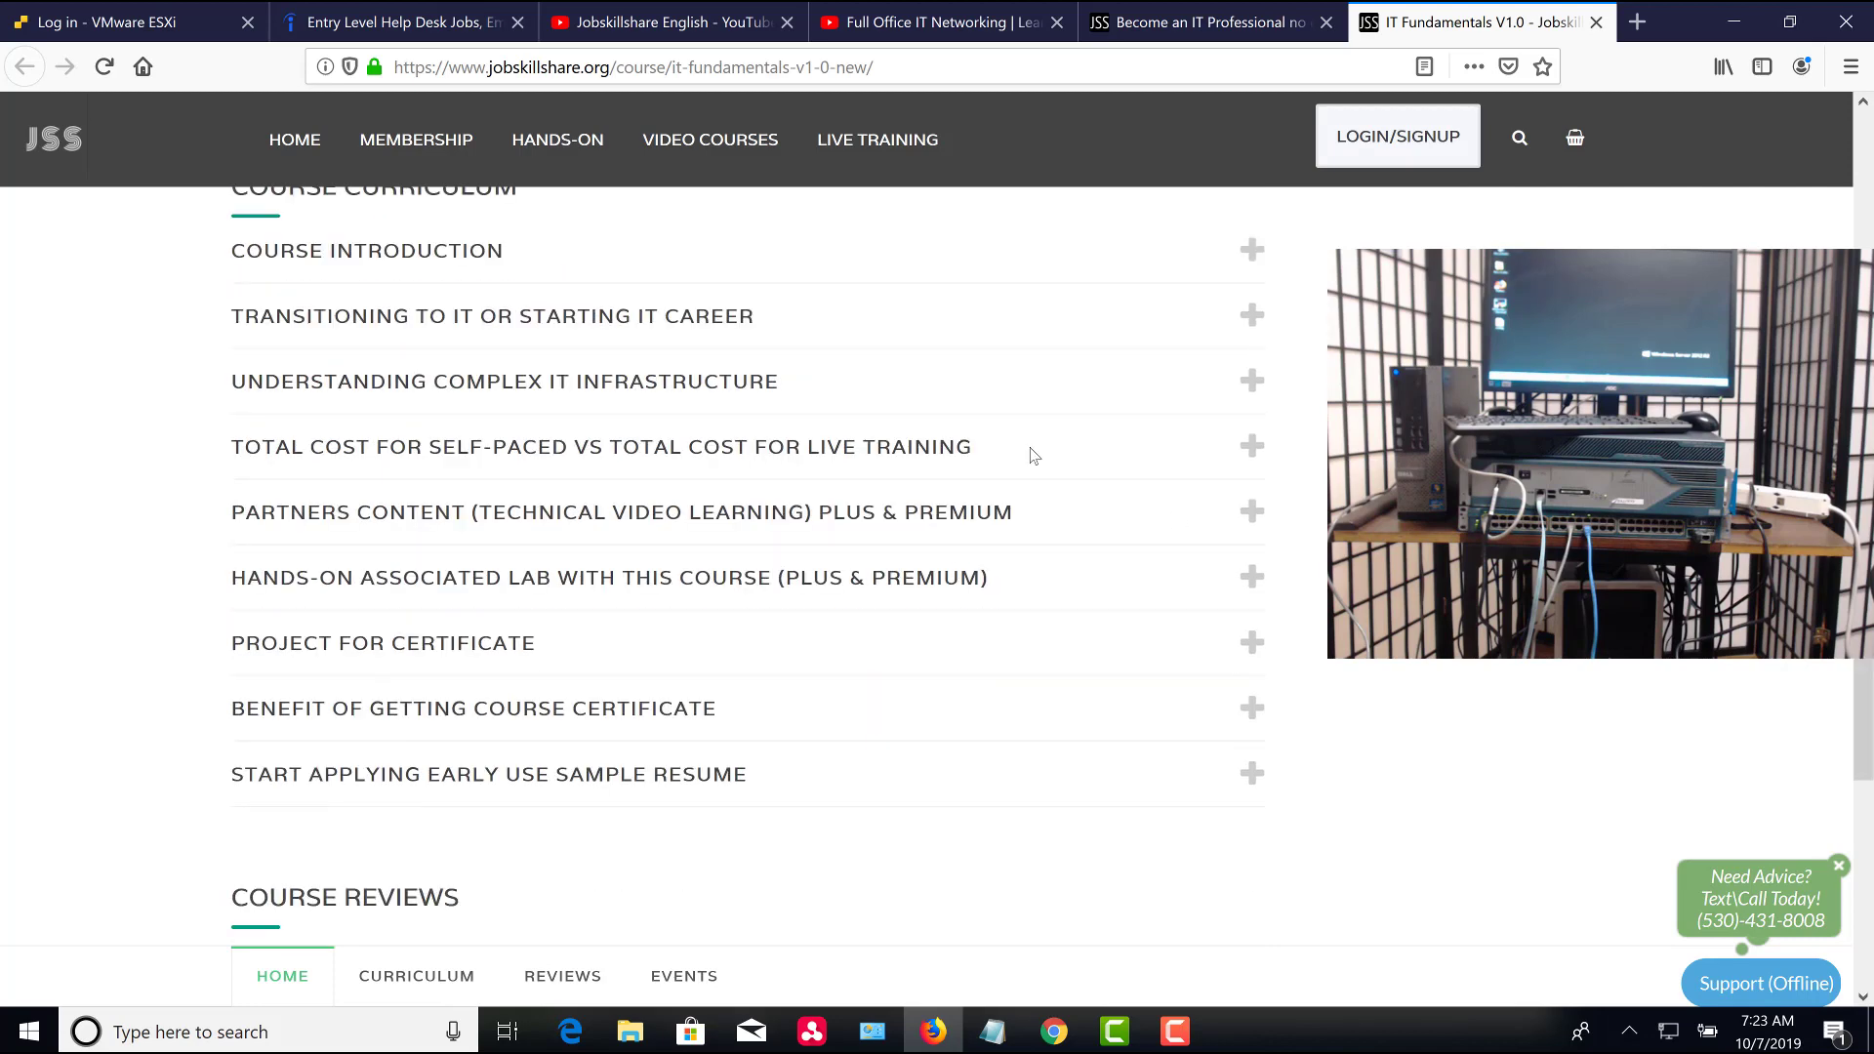
Expand the Course Introduction, Transitioning to IT, Complex IT Infrastructure, Cost of Training and Partners Content sections
click(1096, 263)
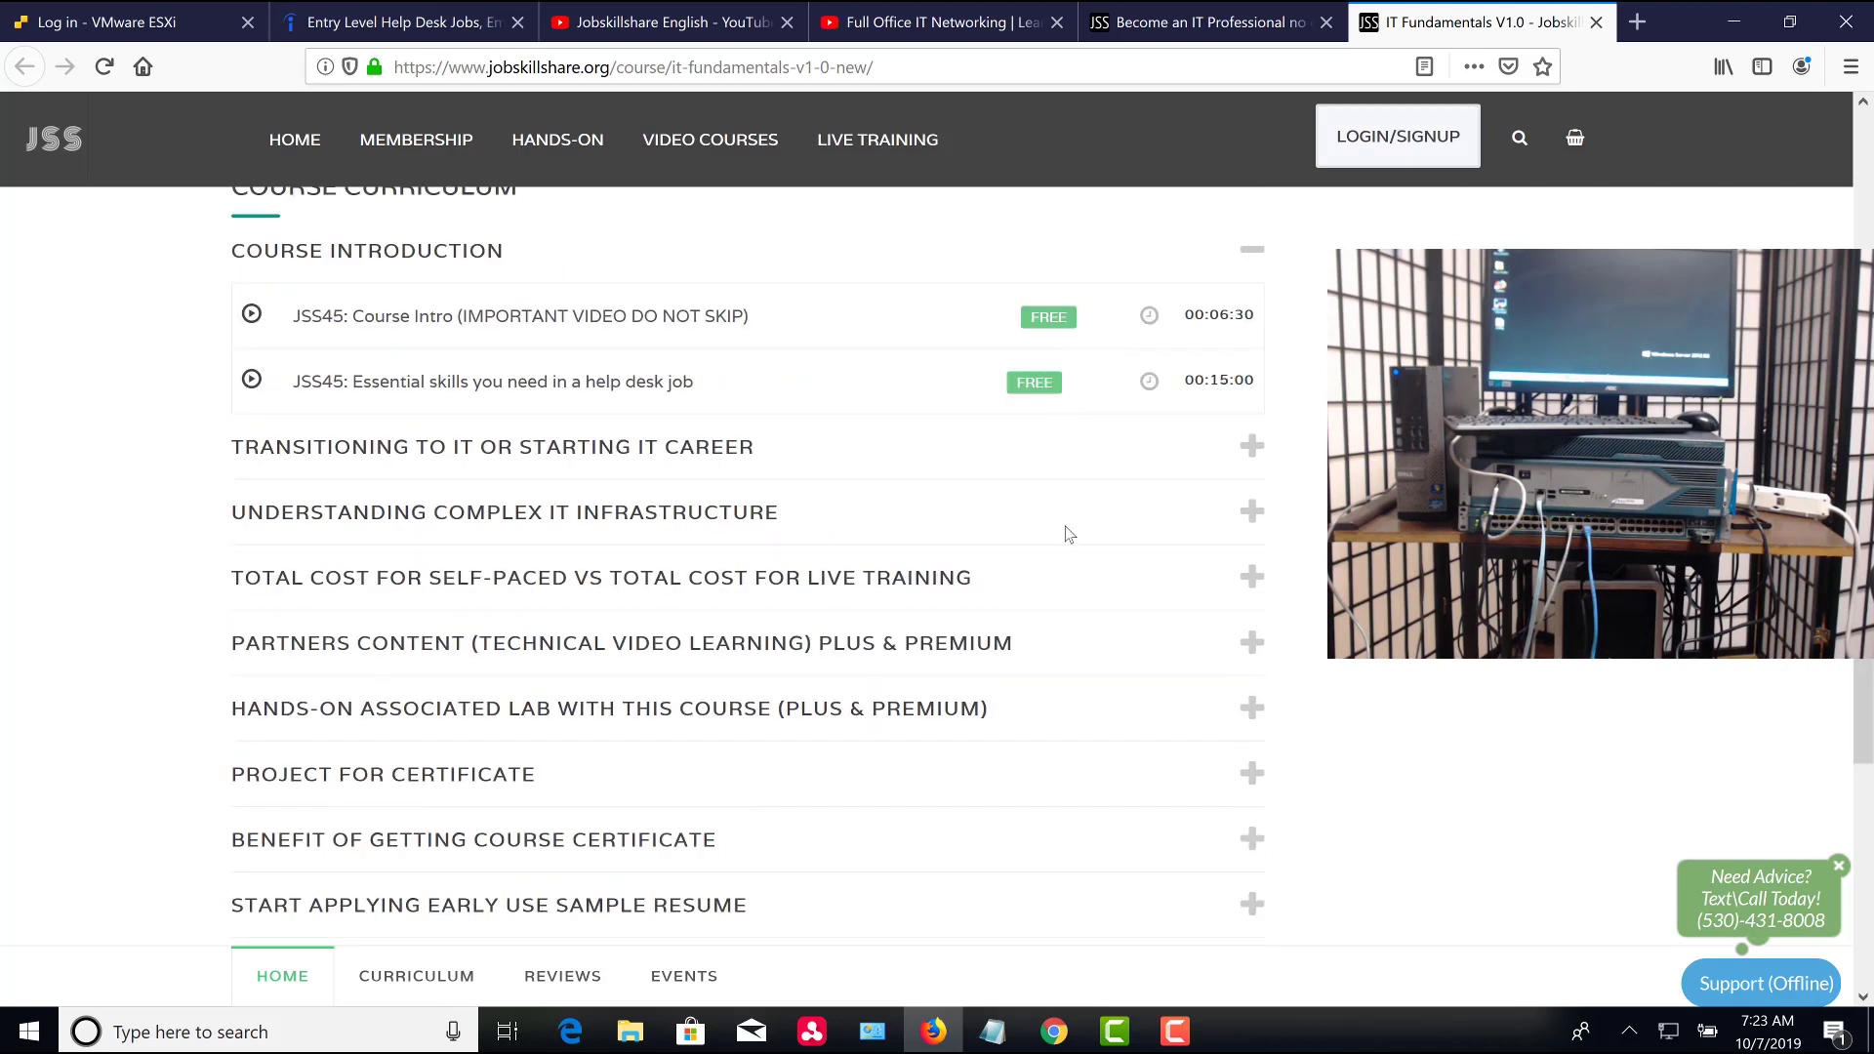
click(1047, 463)
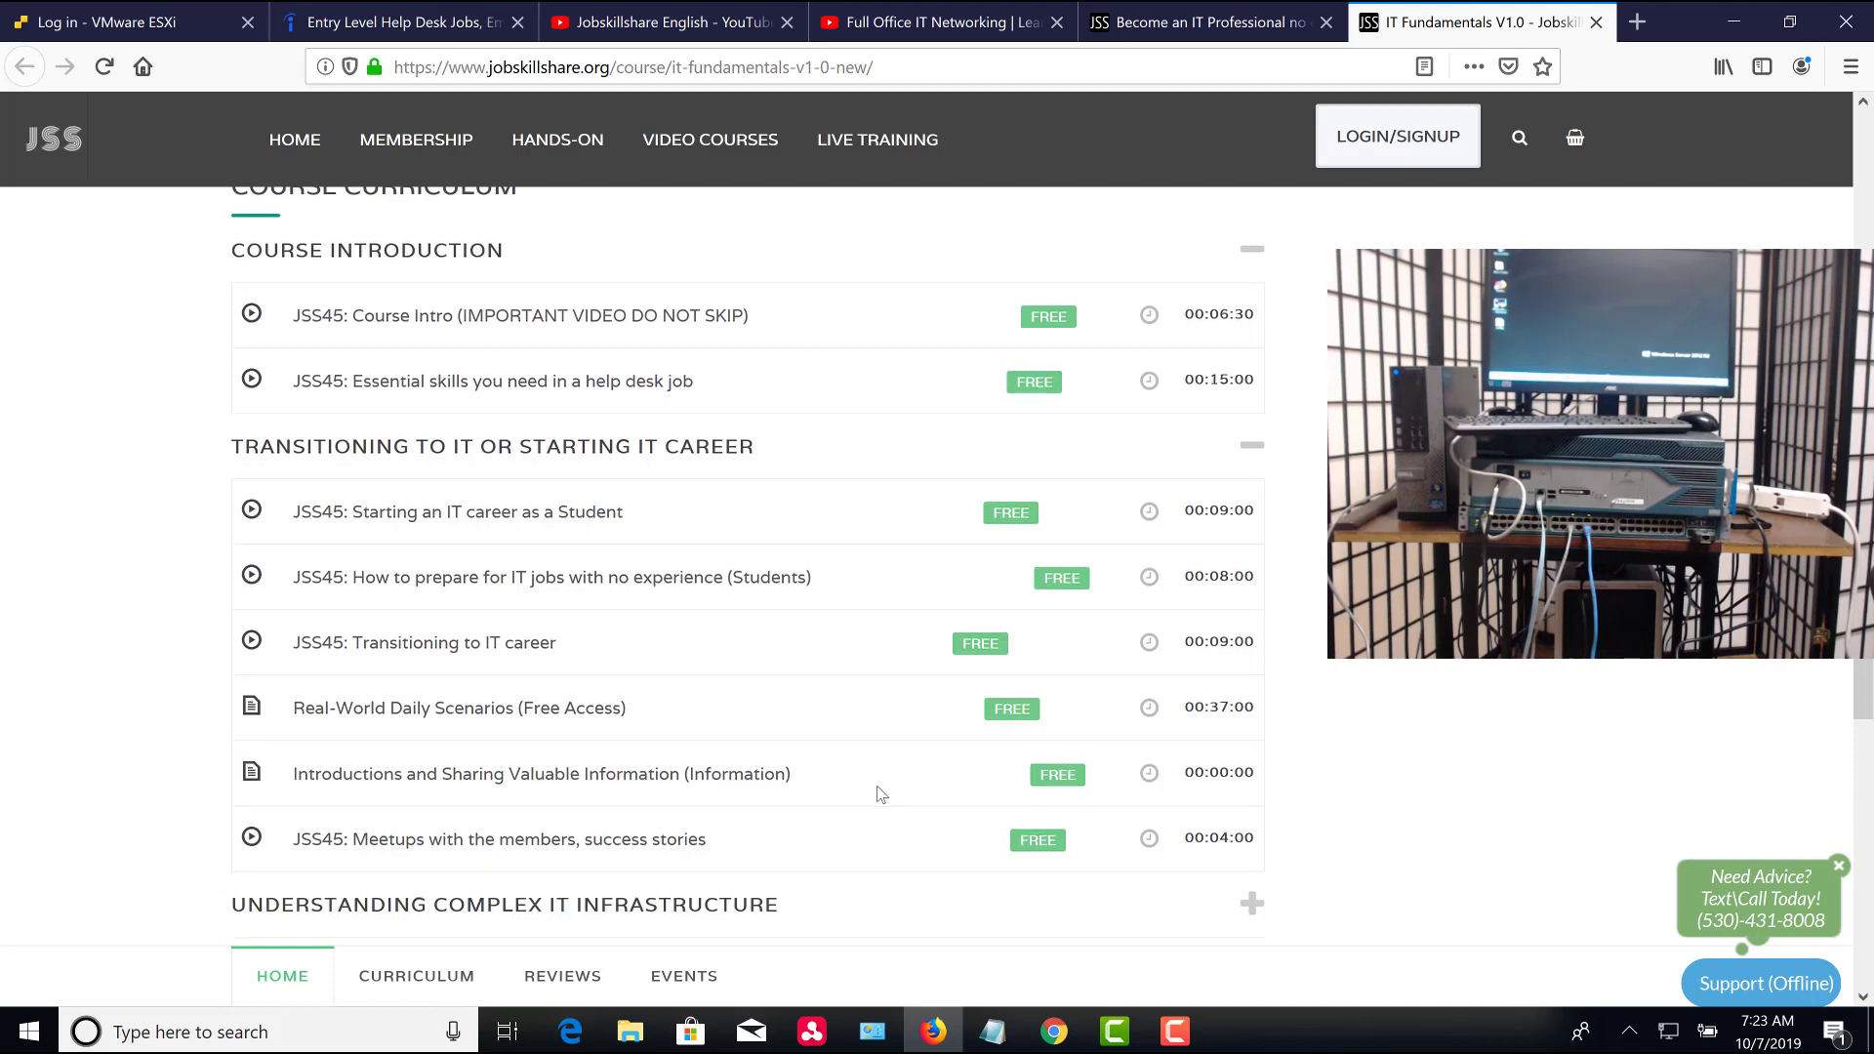
scroll(878, 795, down, 3)
click(962, 661)
scroll(981, 767, down, 2)
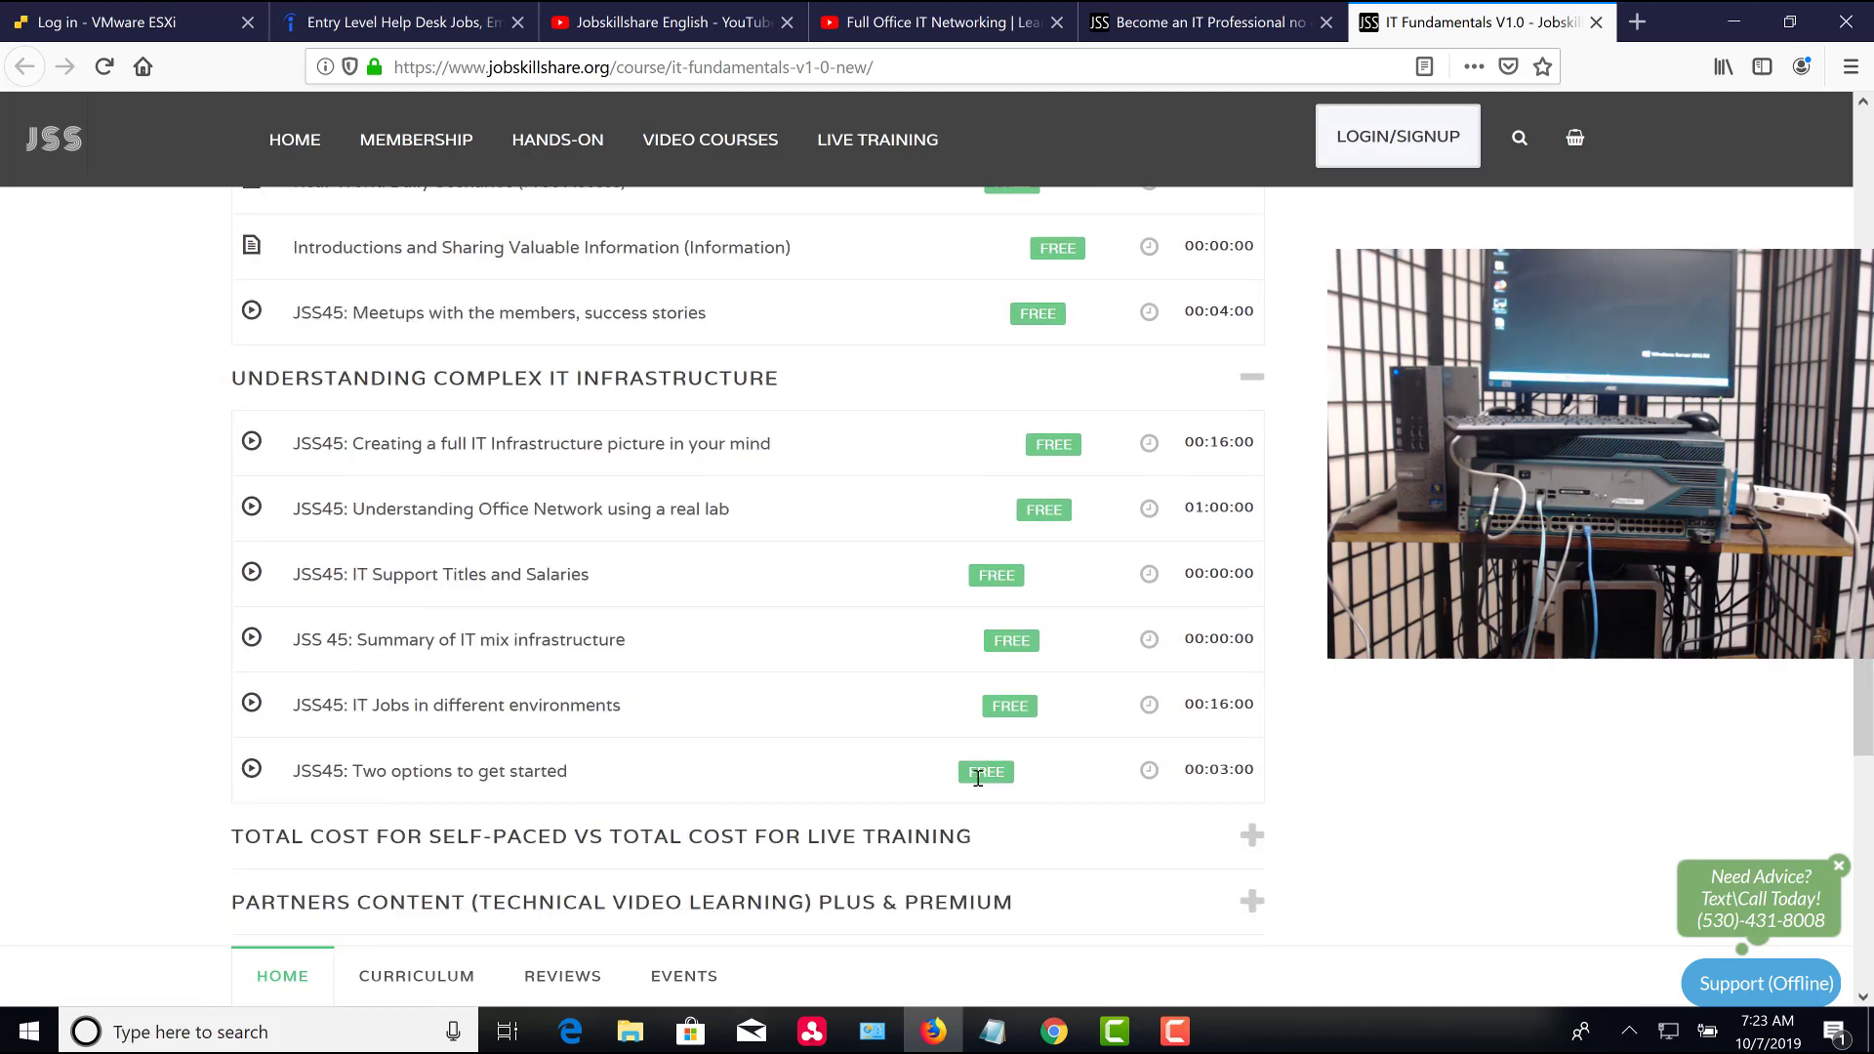
click(992, 835)
scroll(996, 830, down, 4)
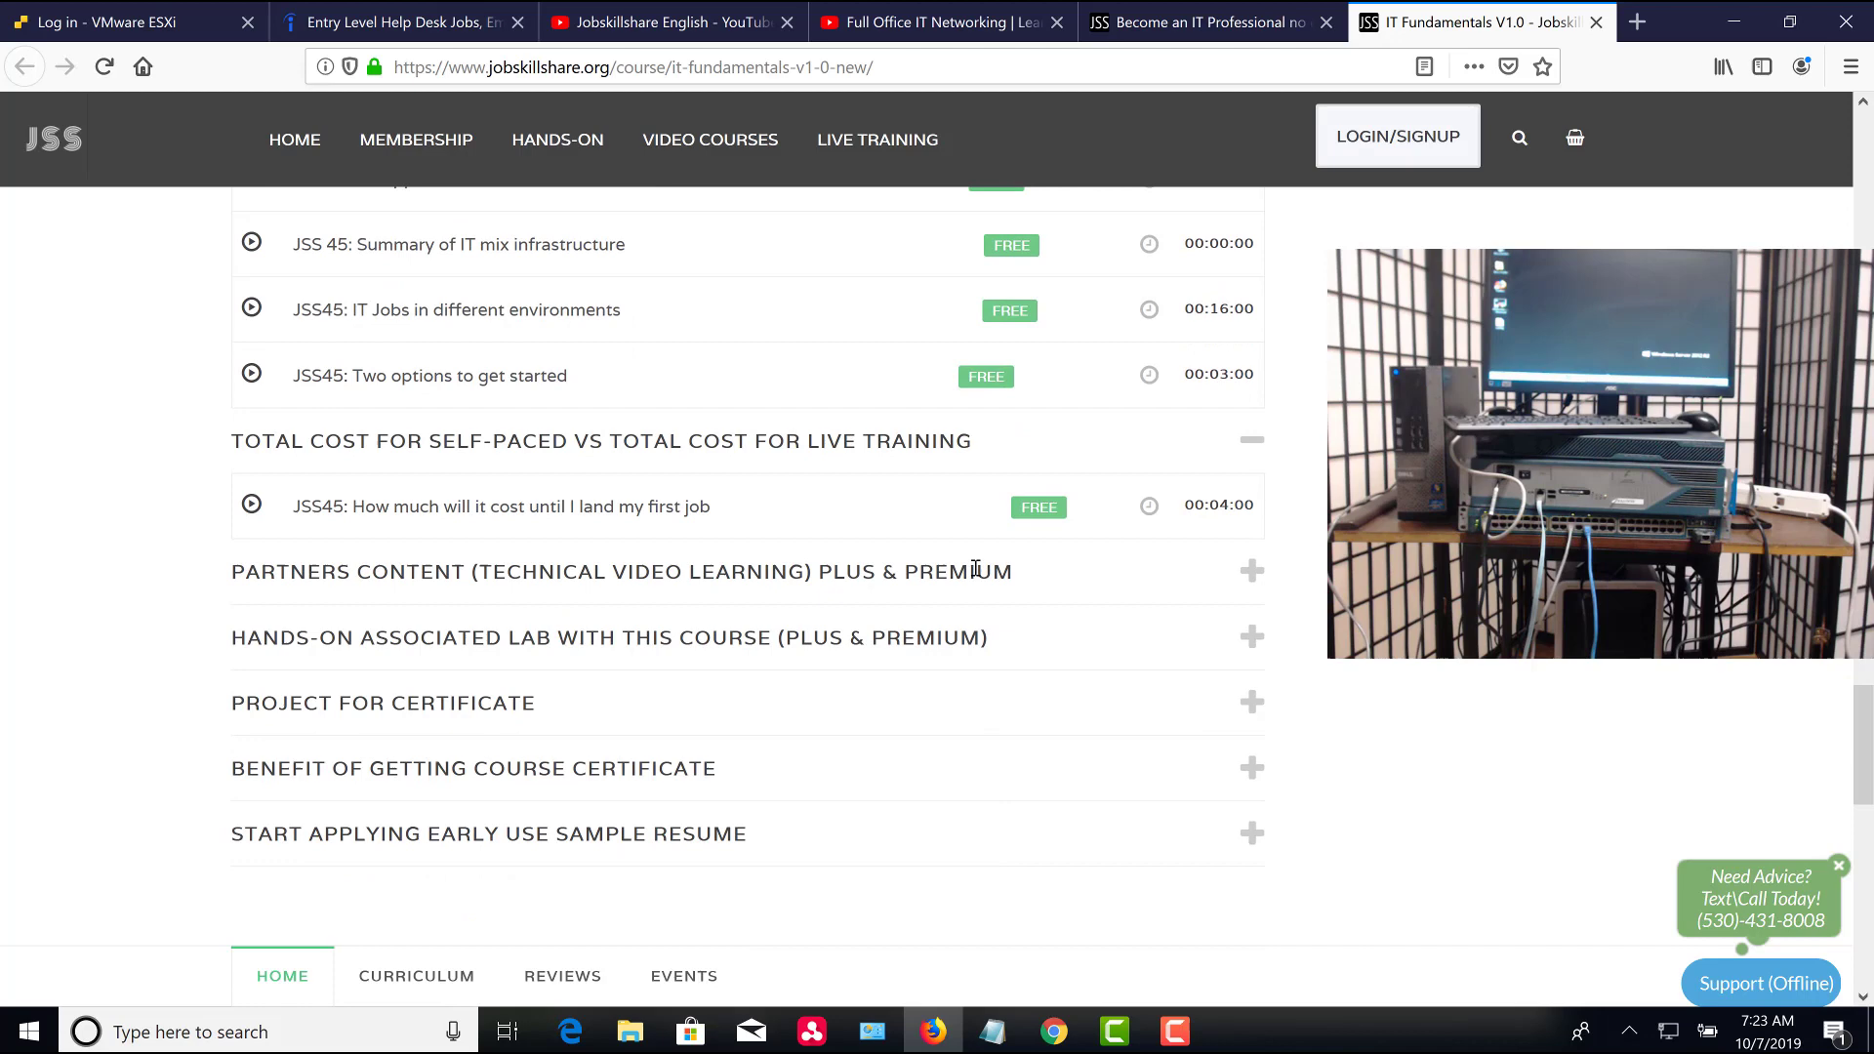
click(973, 571)
scroll(973, 570, up, 3)
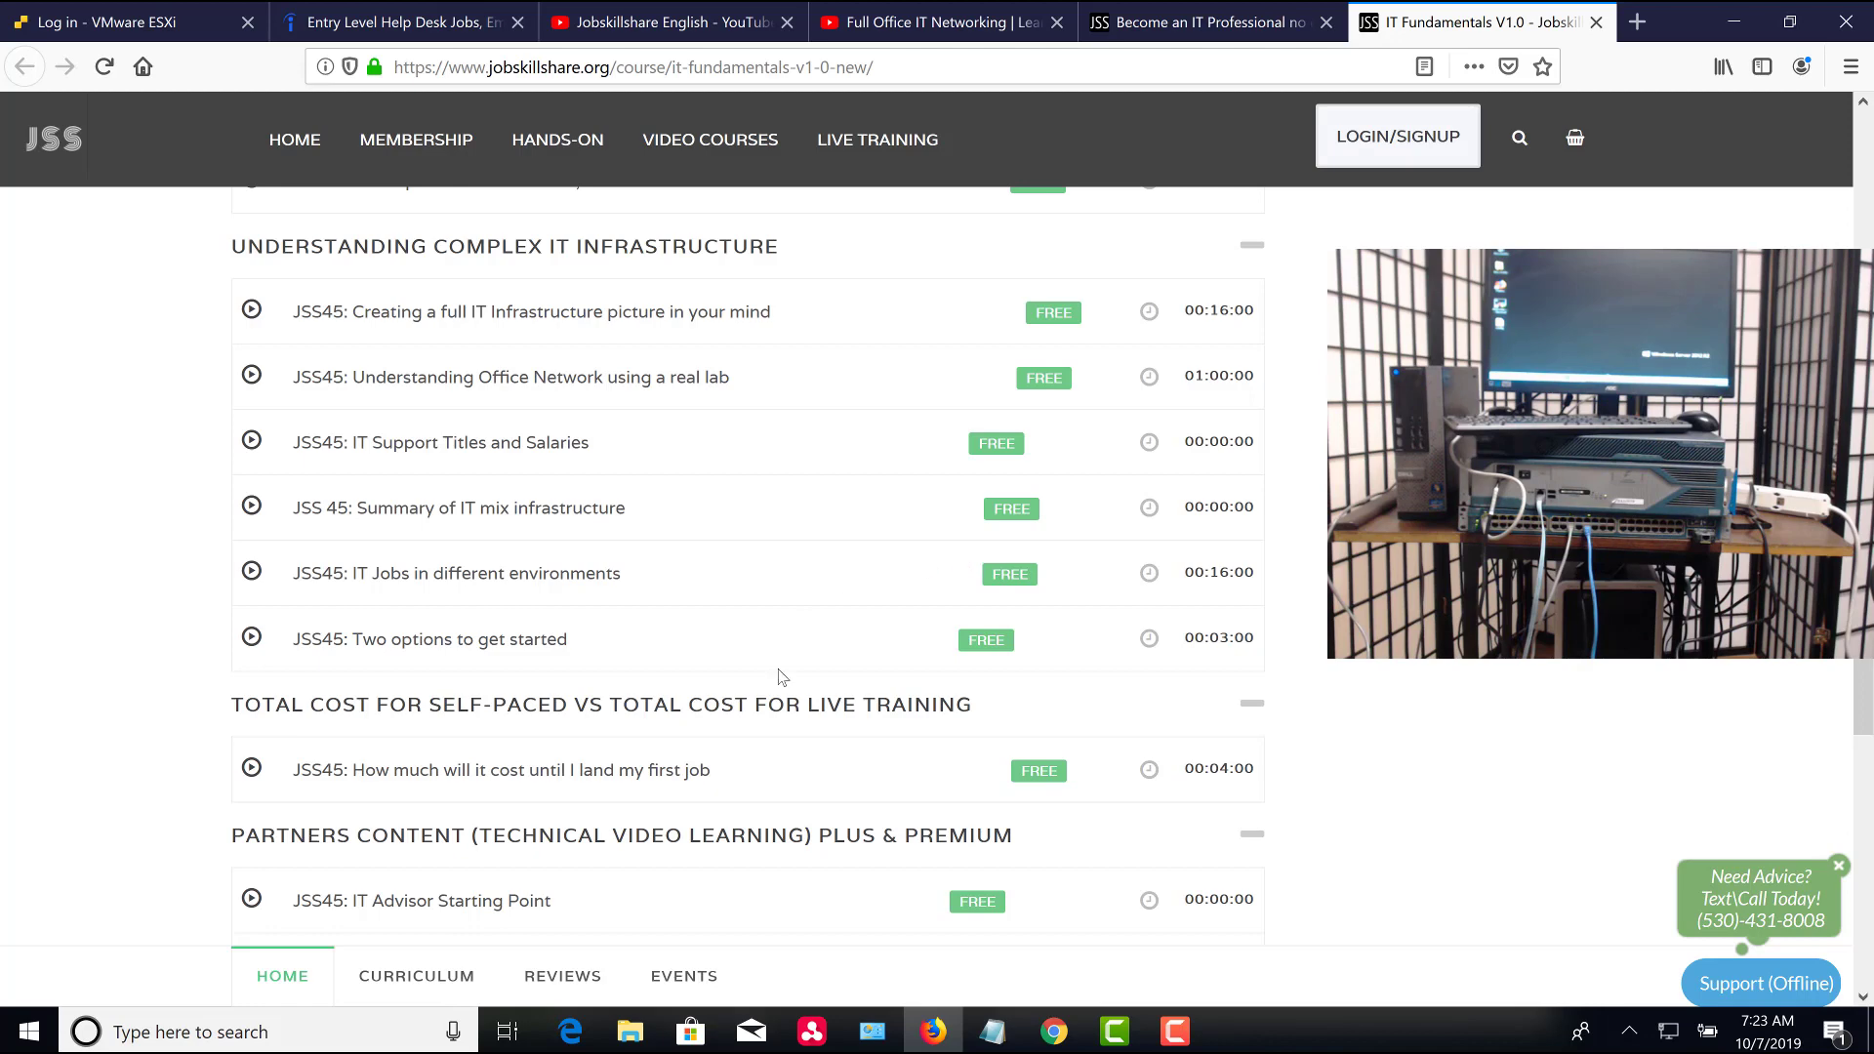
scroll(597, 771, down, 3)
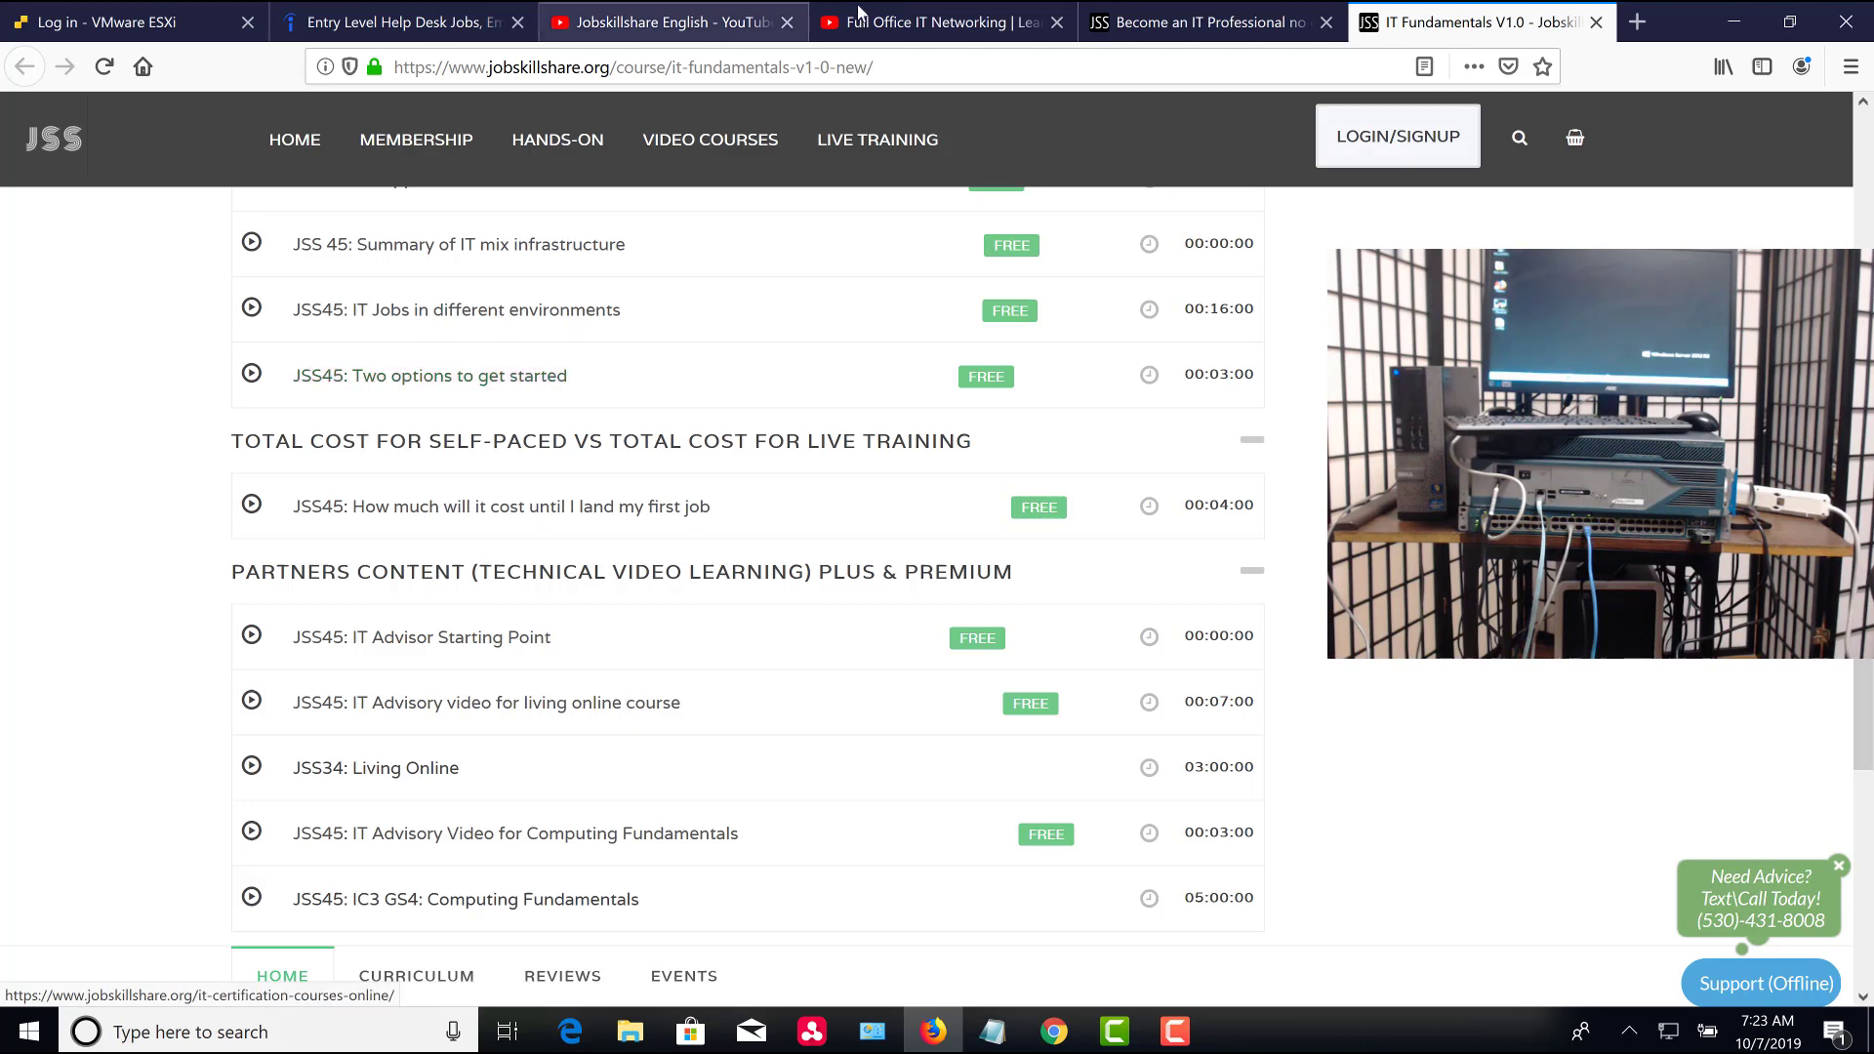
Highlight the Full Office IT Networking video title, then switch to the Indeed help desk job search
click(903, 27)
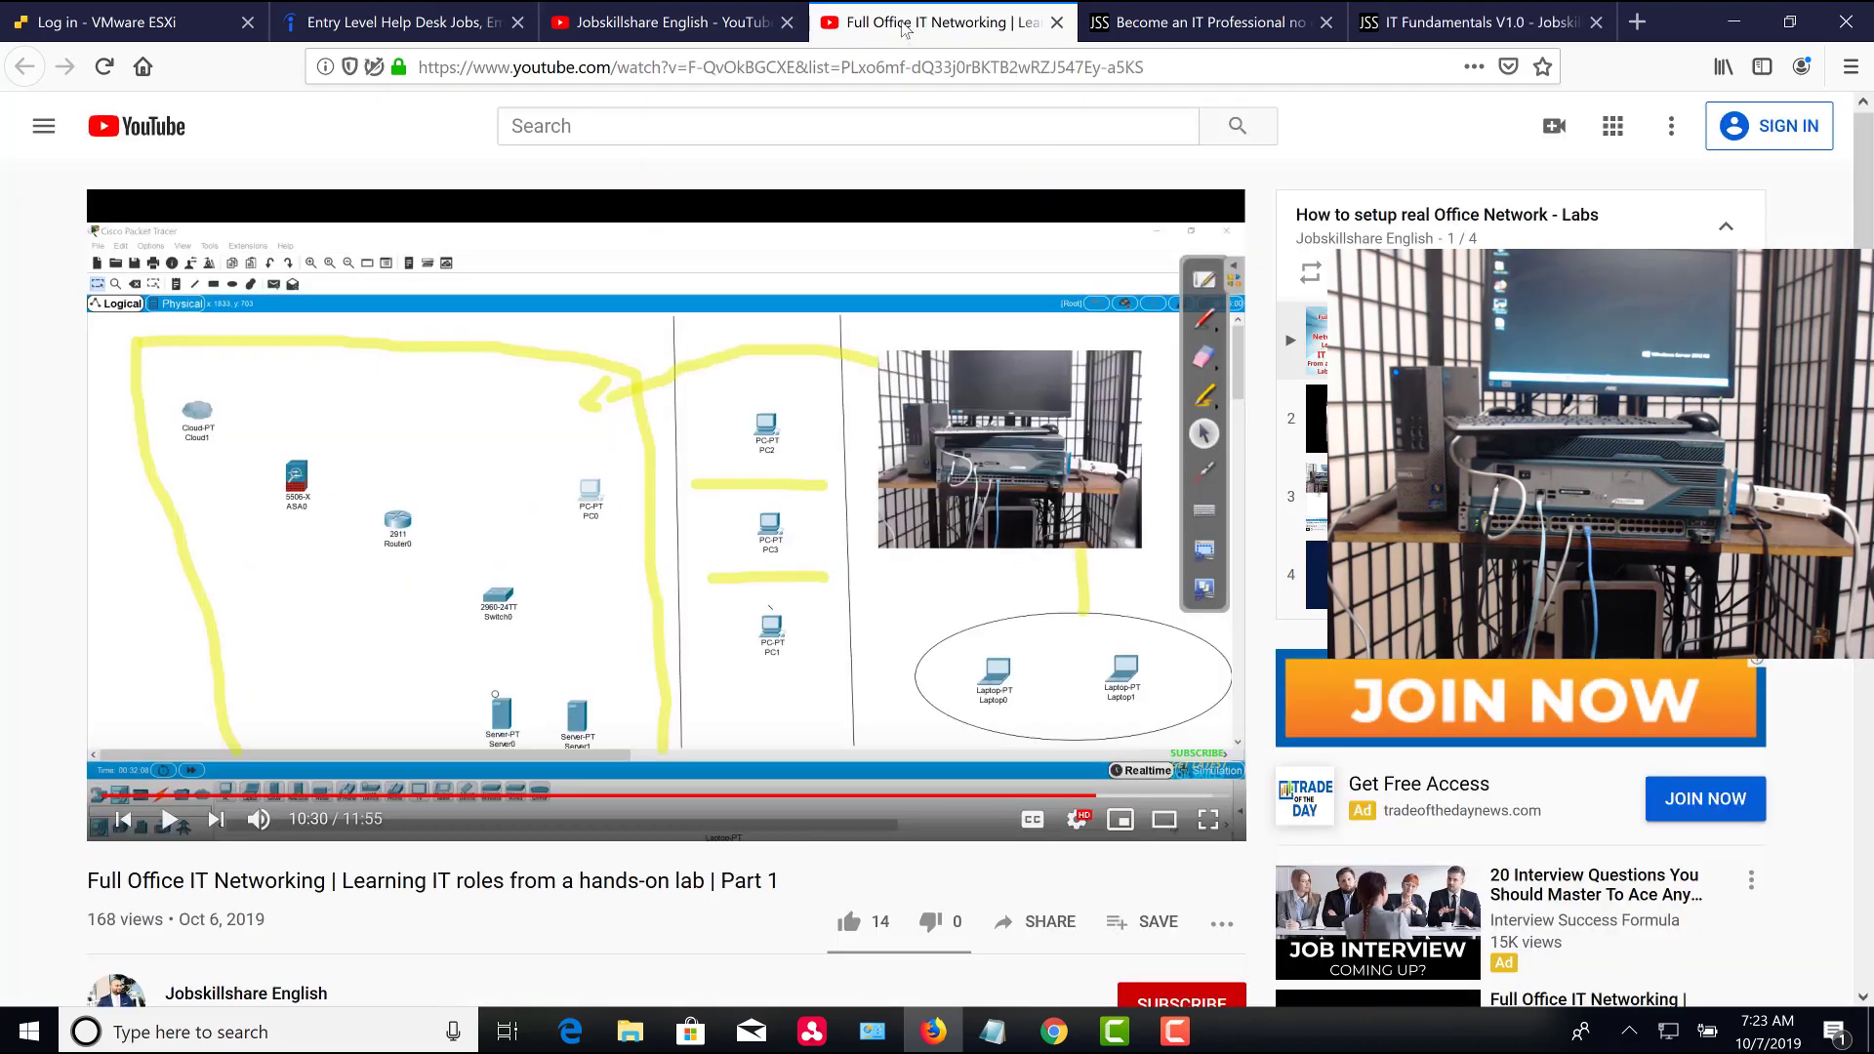
drag(787, 882, 89, 884)
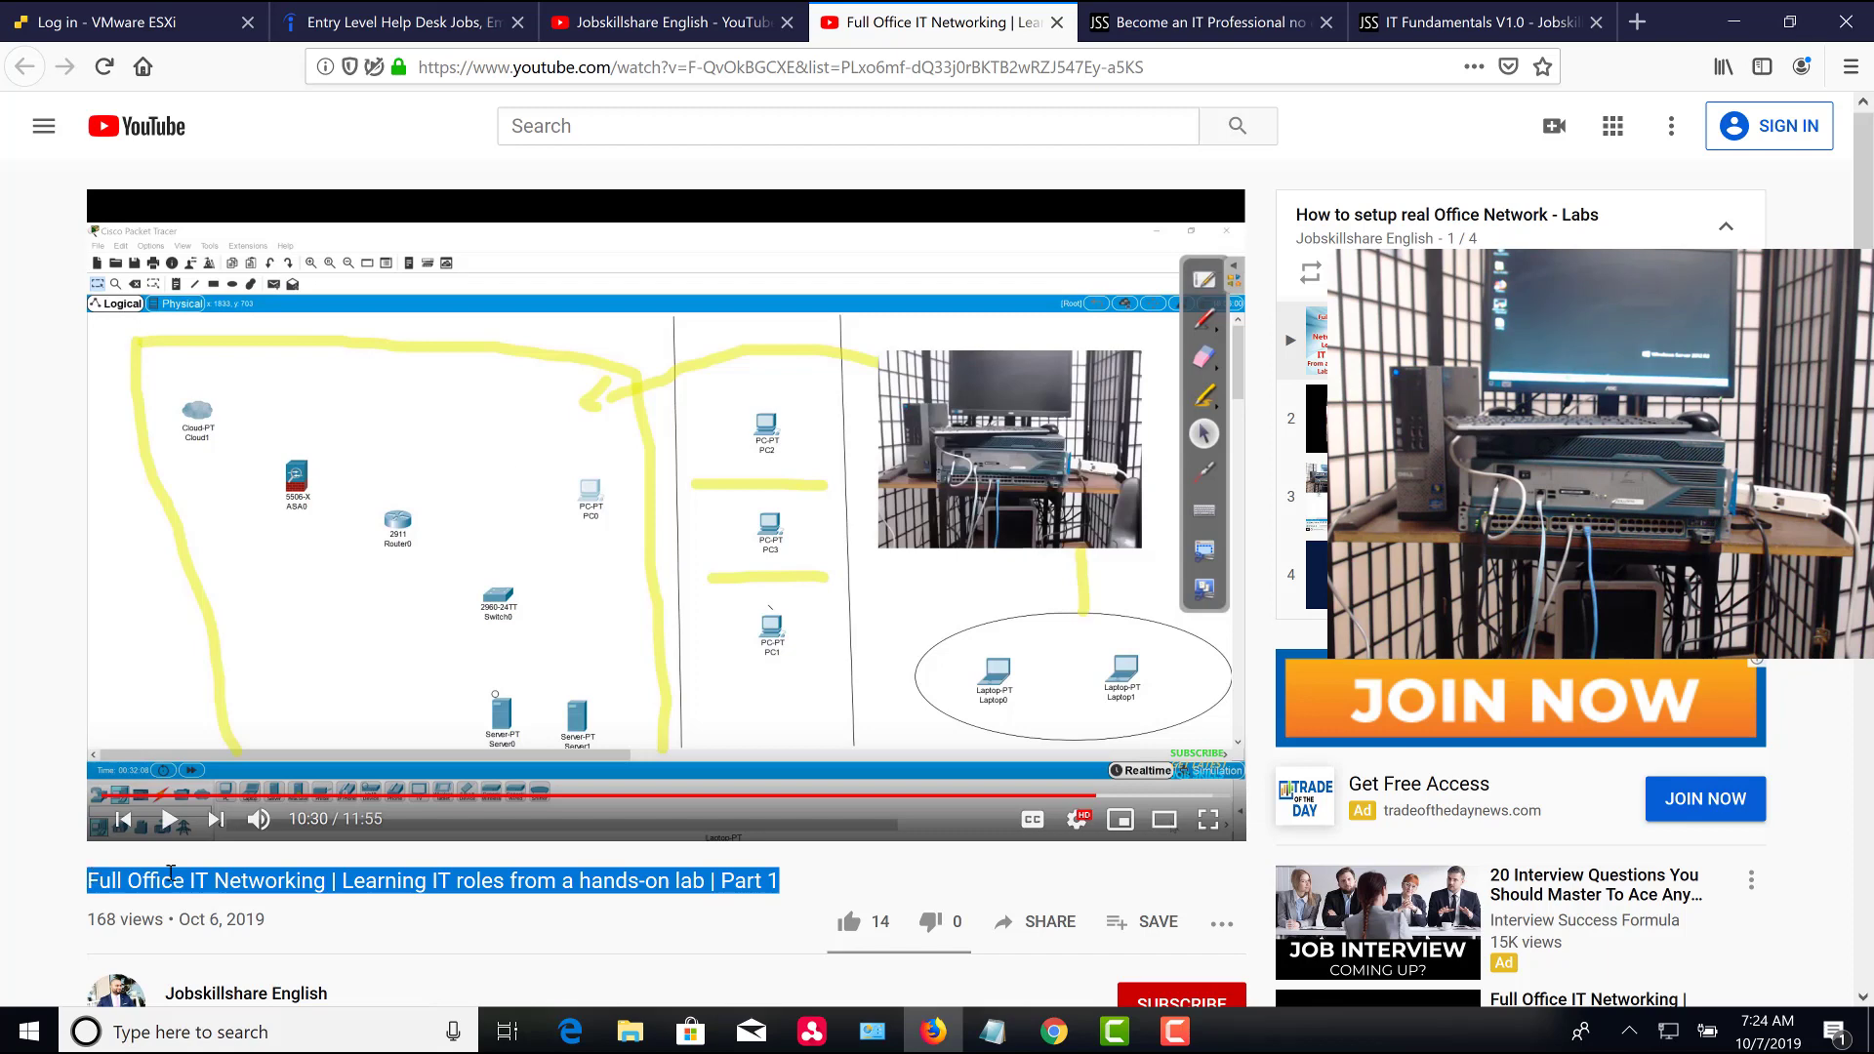
click(813, 897)
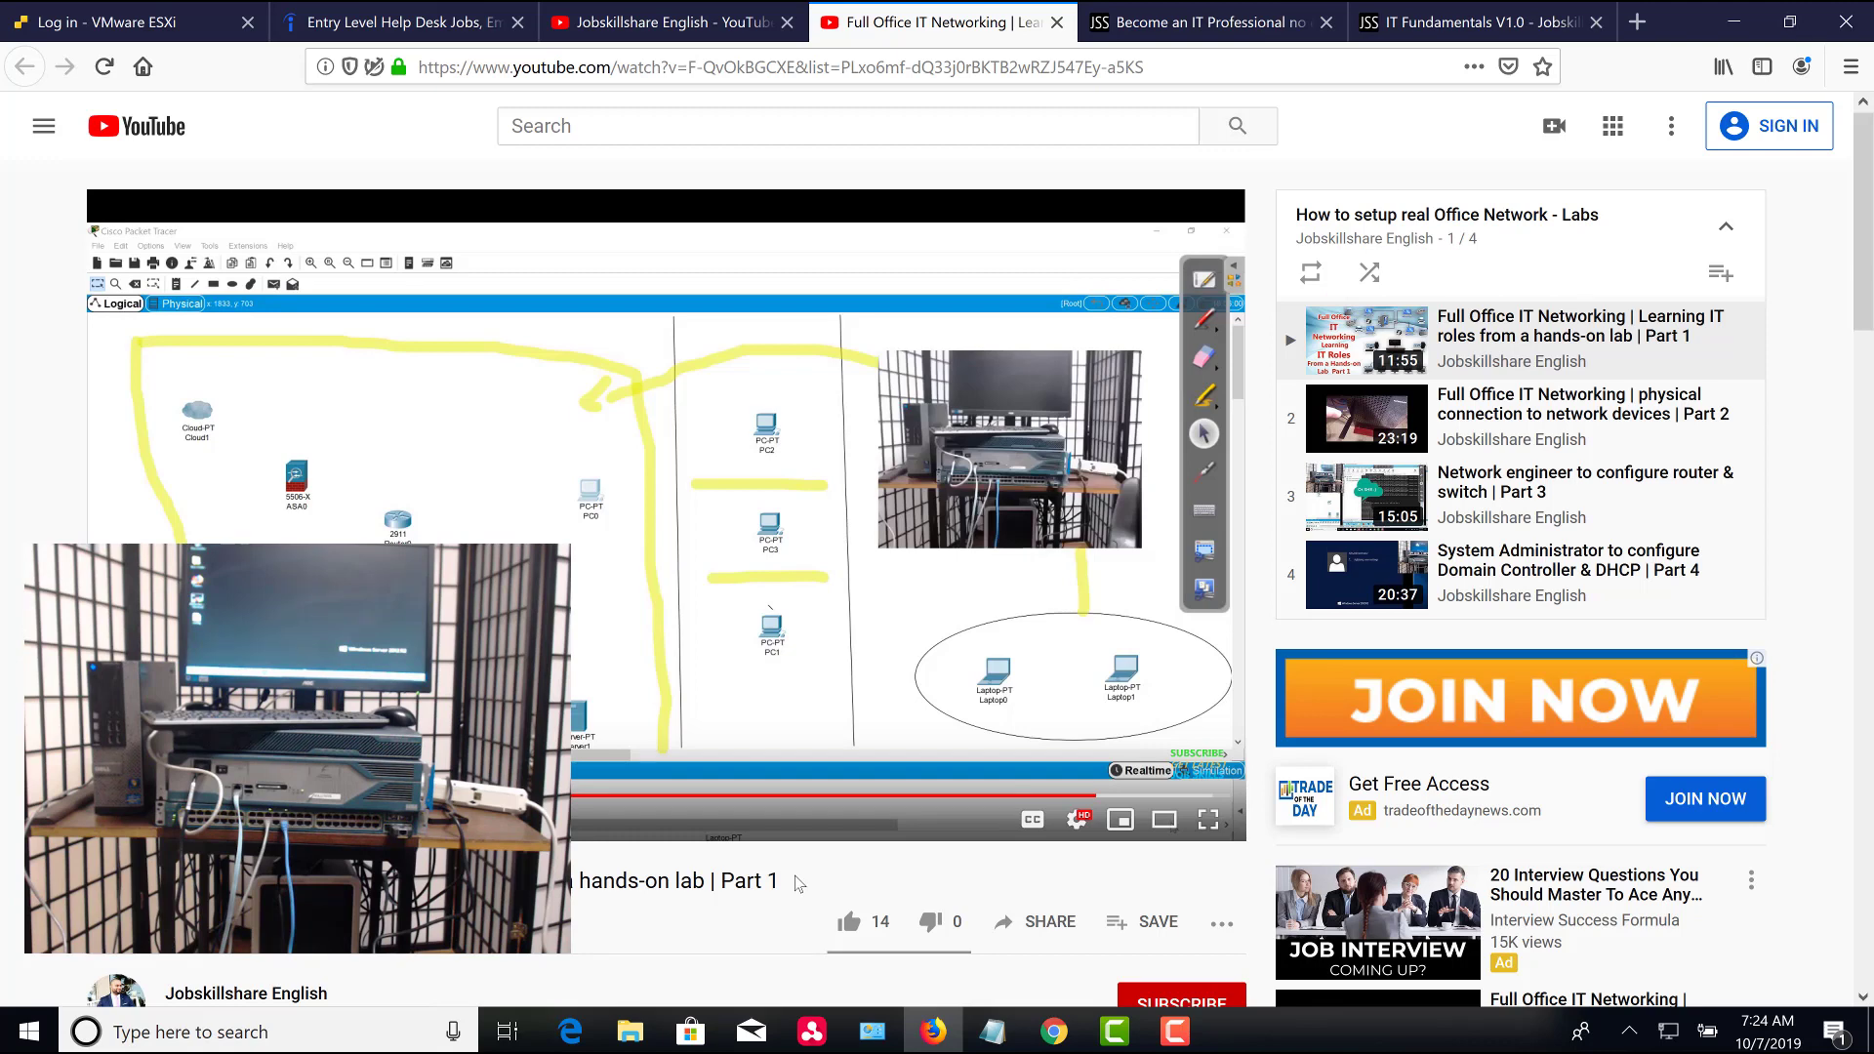
click(430, 30)
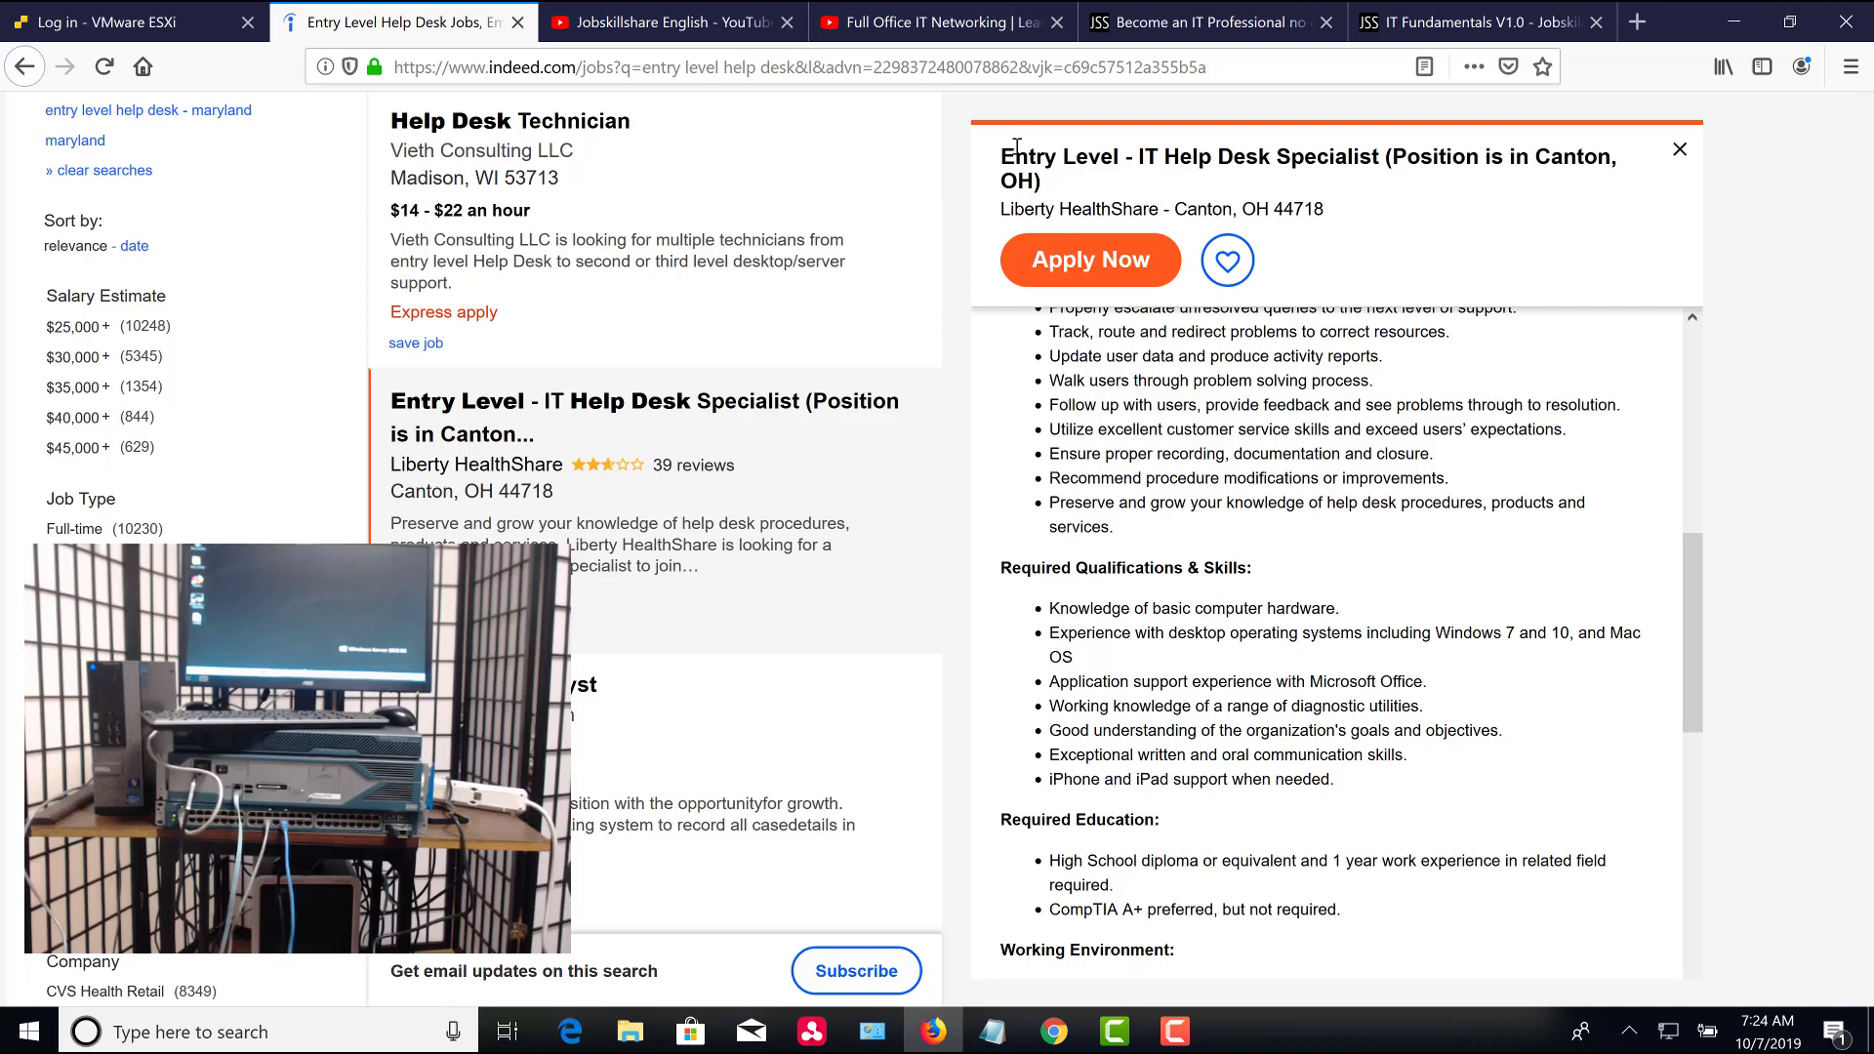
drag(1002, 156, 1278, 159)
click(1379, 163)
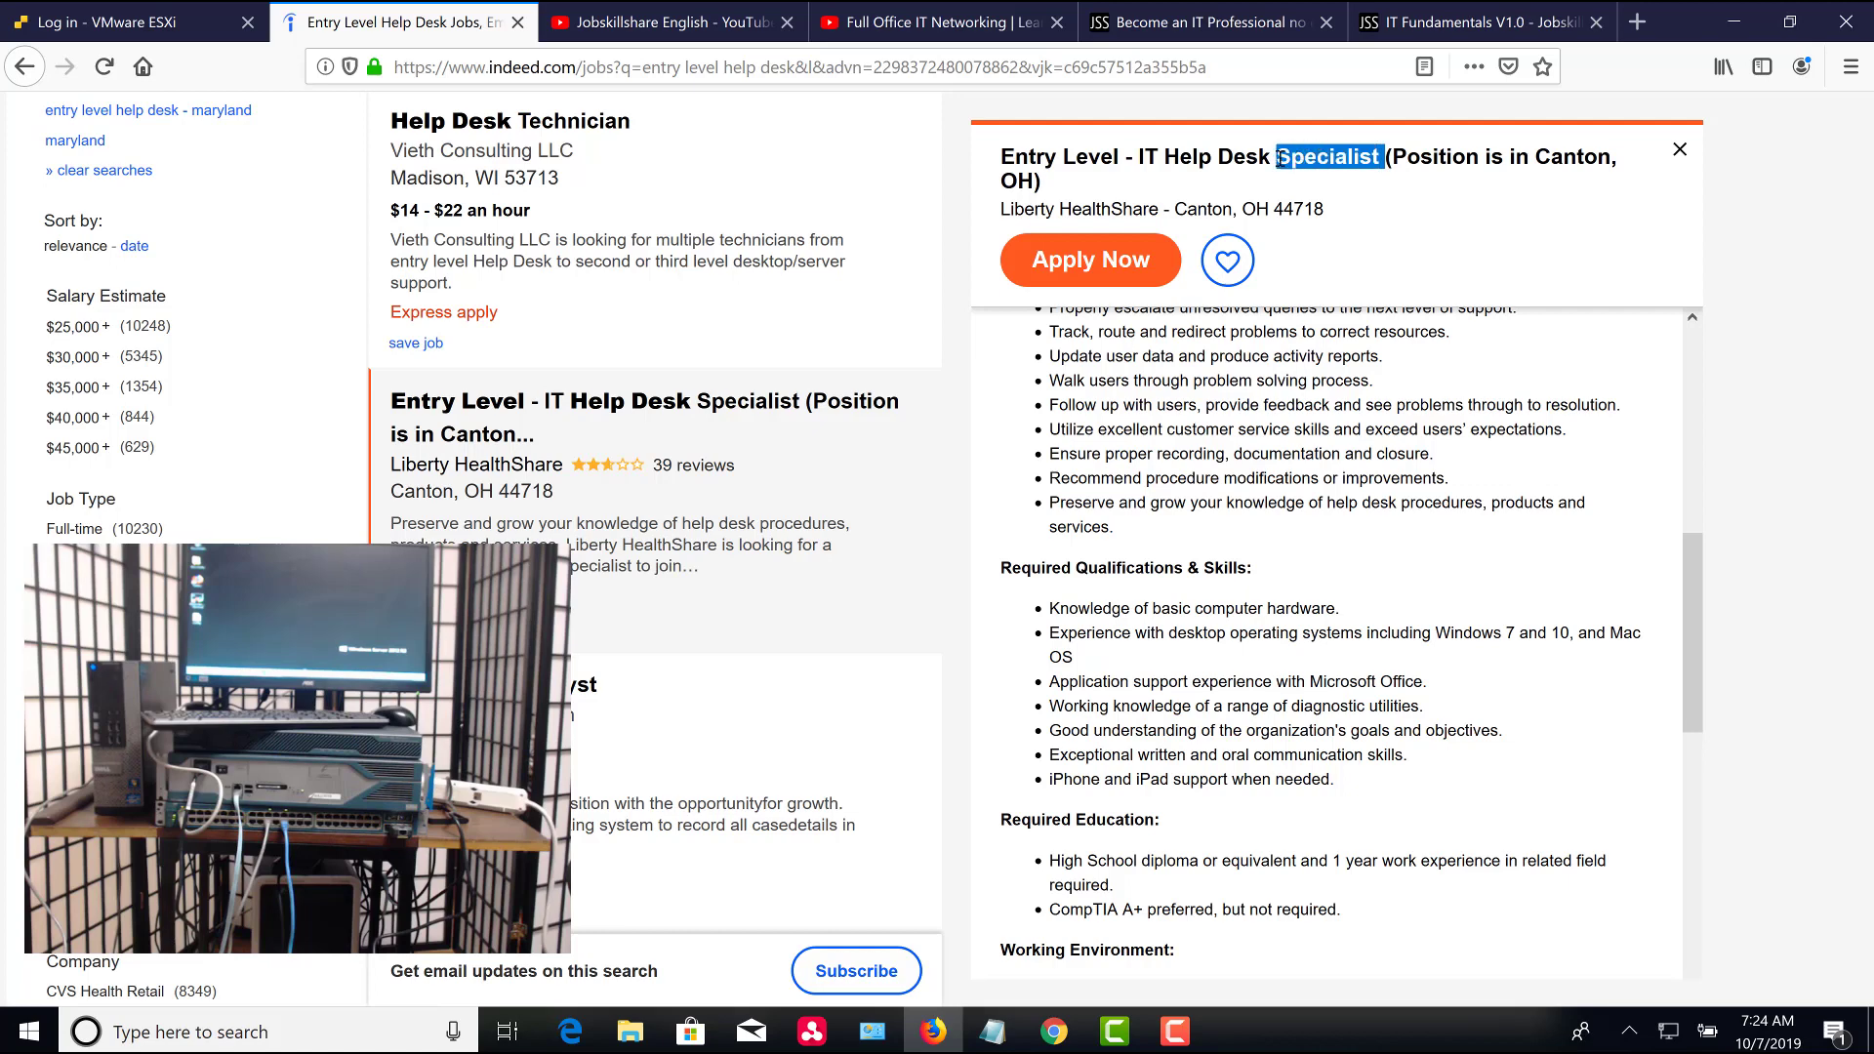
drag(1117, 154, 967, 162)
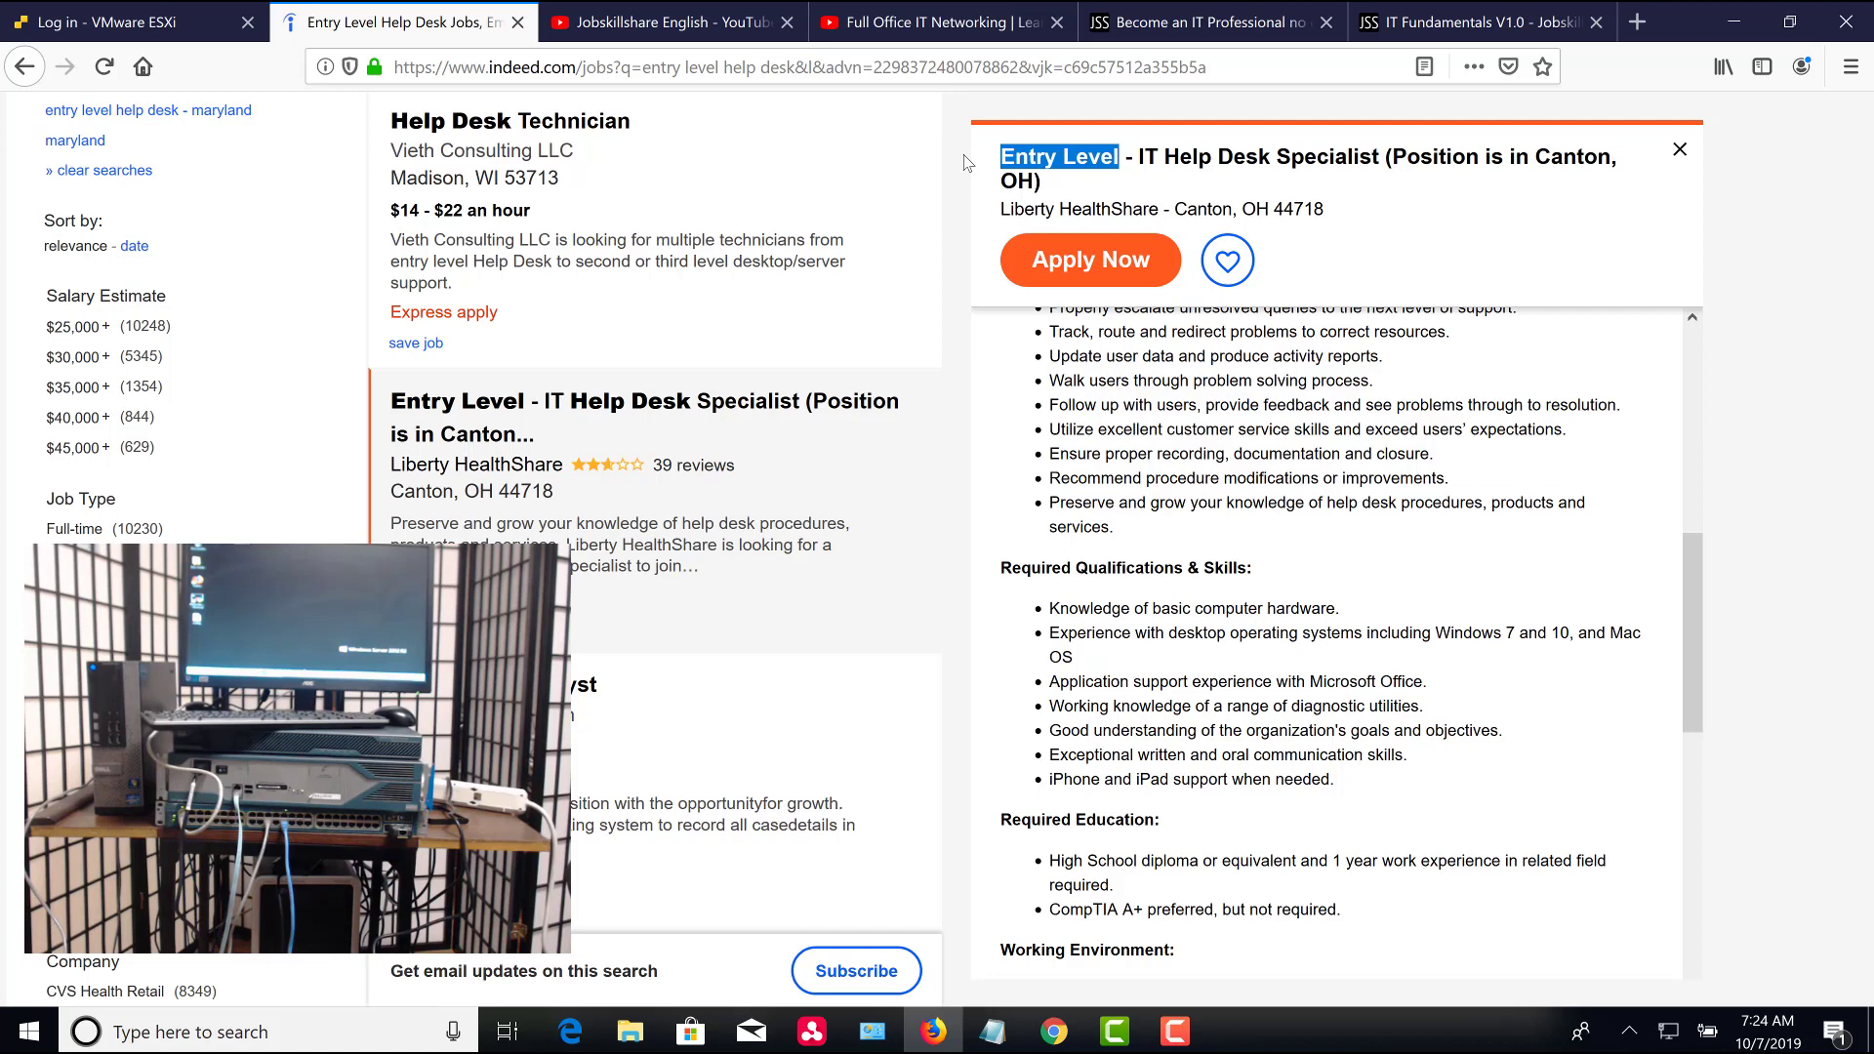
click(1272, 178)
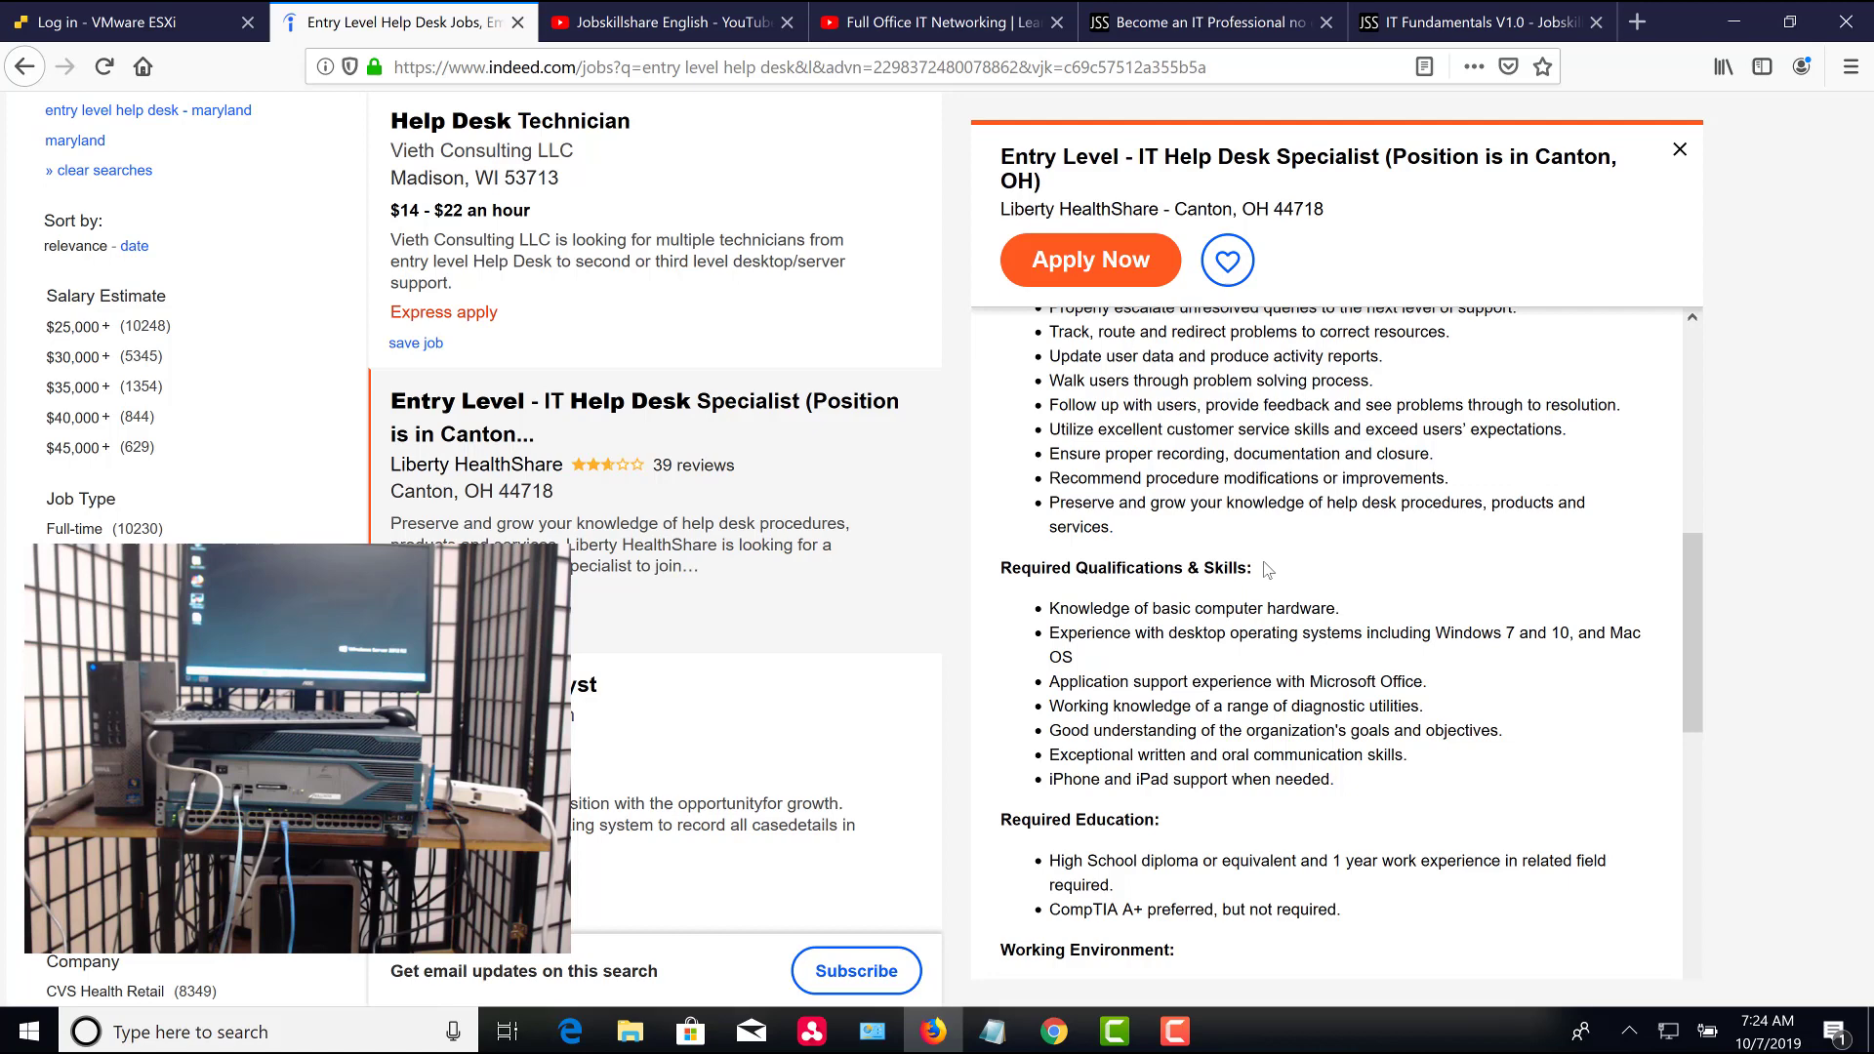
drag(1359, 622, 1051, 628)
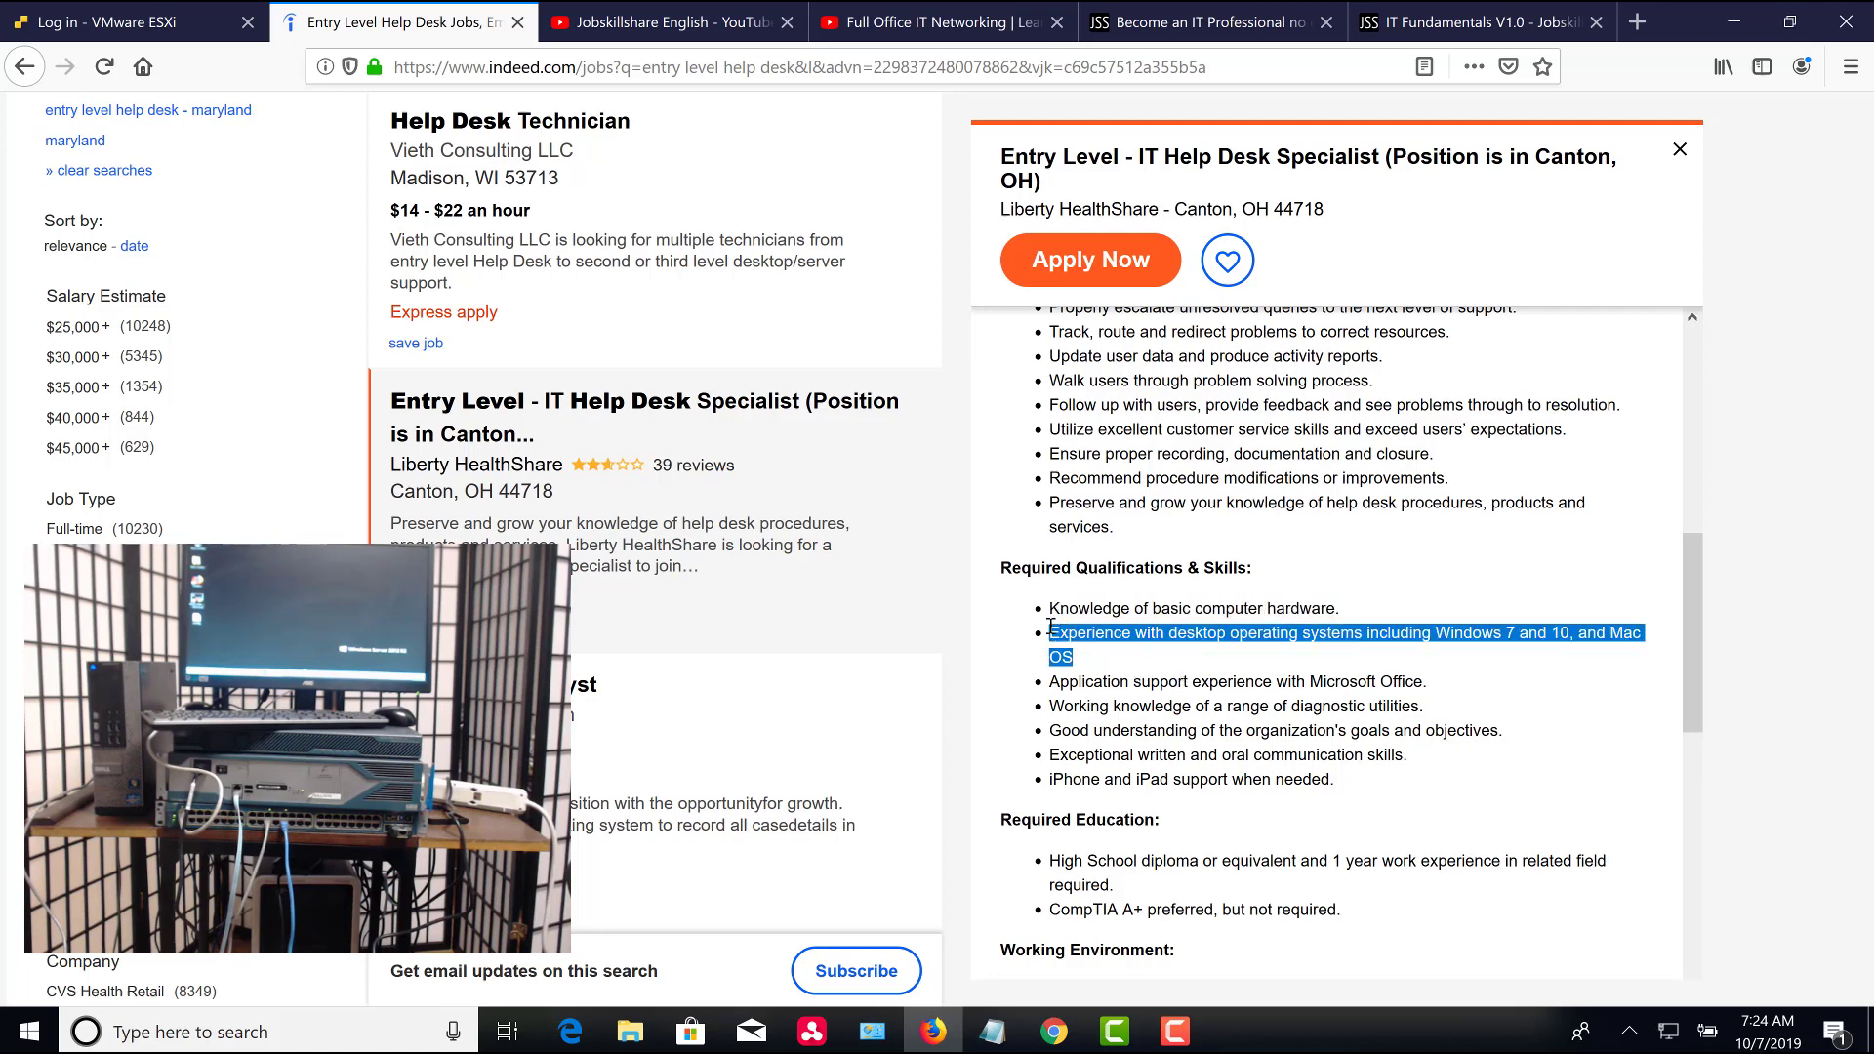
click(1166, 718)
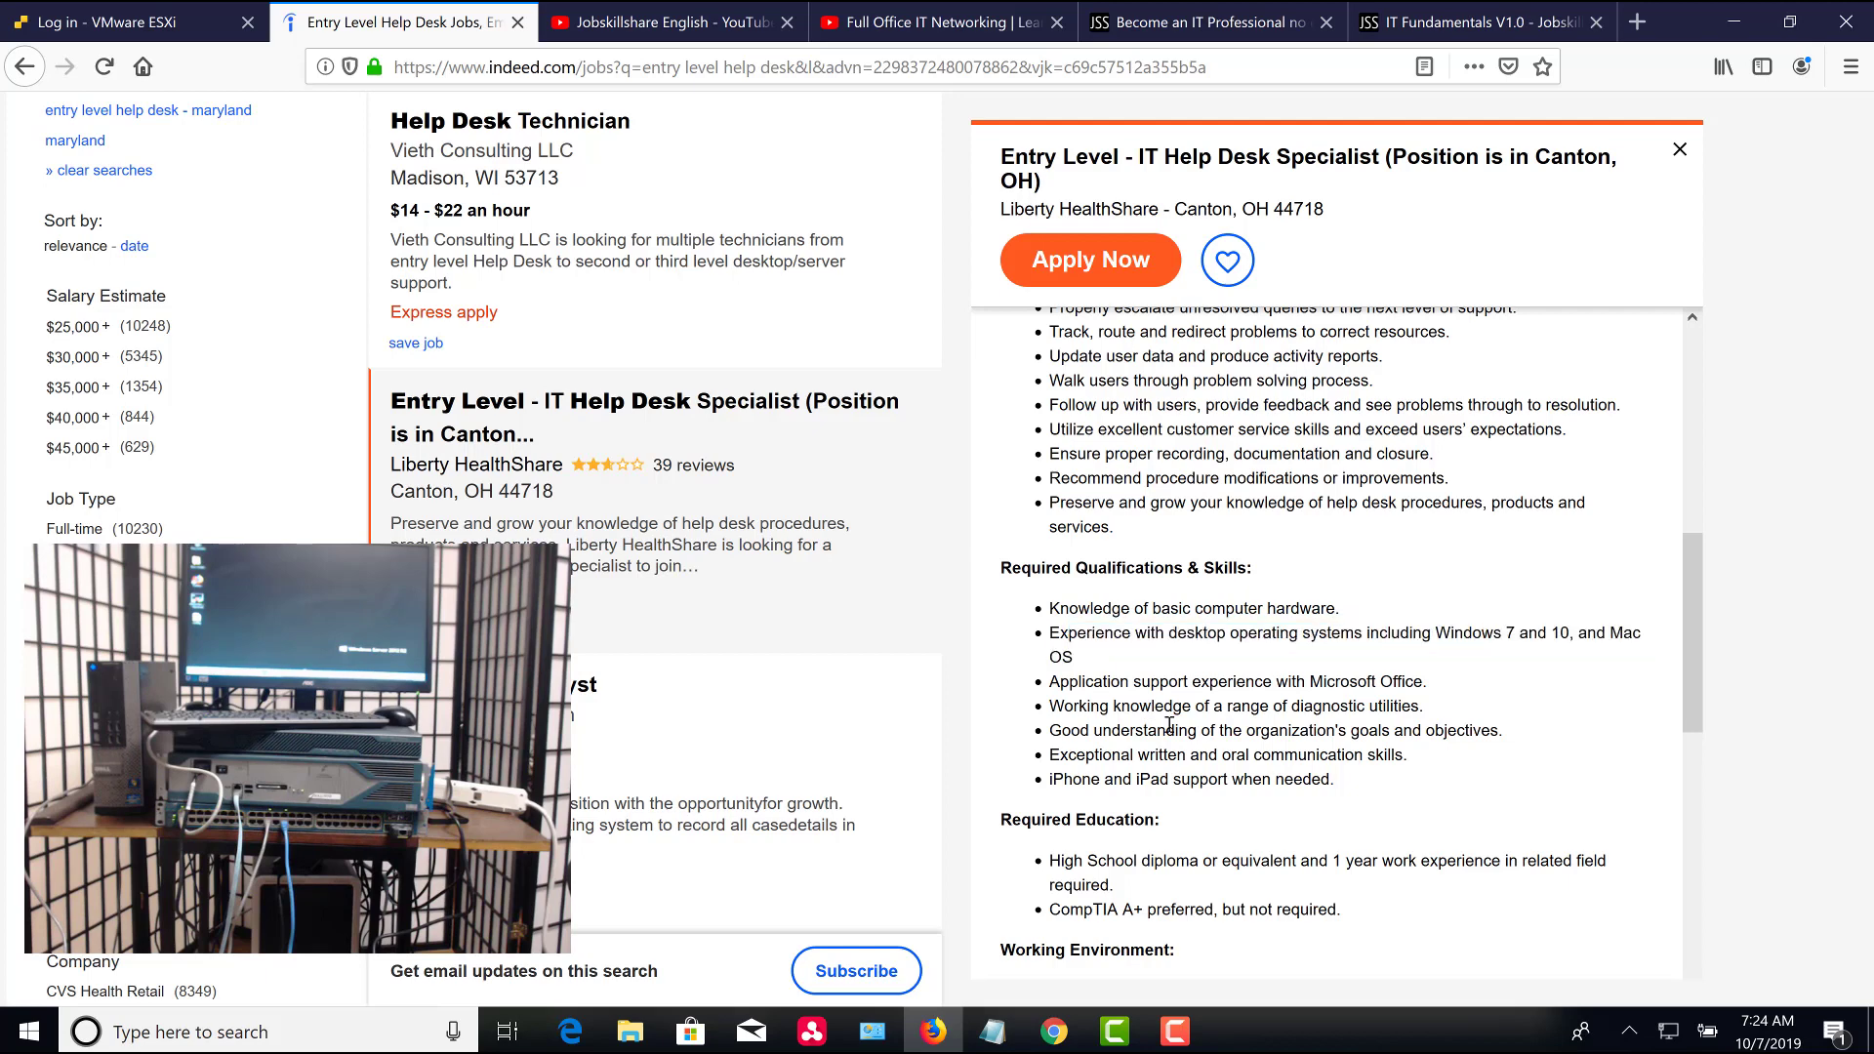
drag(1437, 684, 1065, 661)
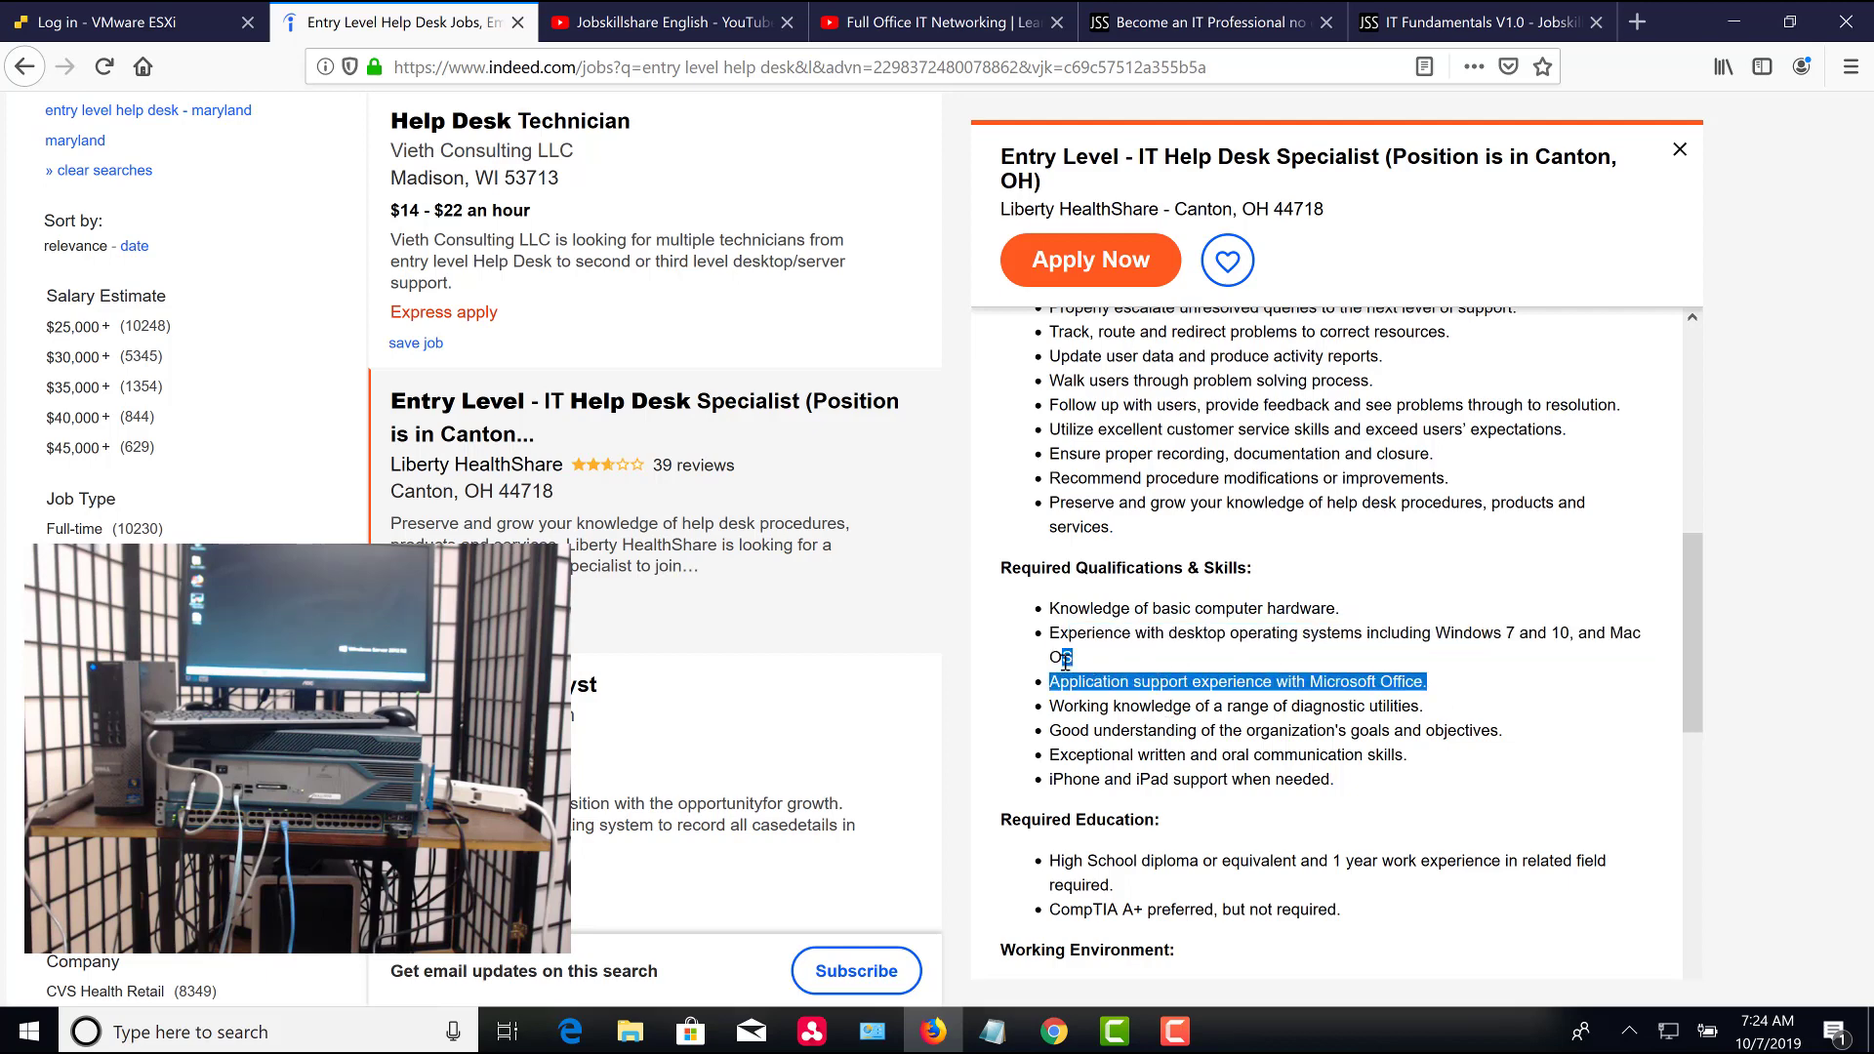
click(1386, 740)
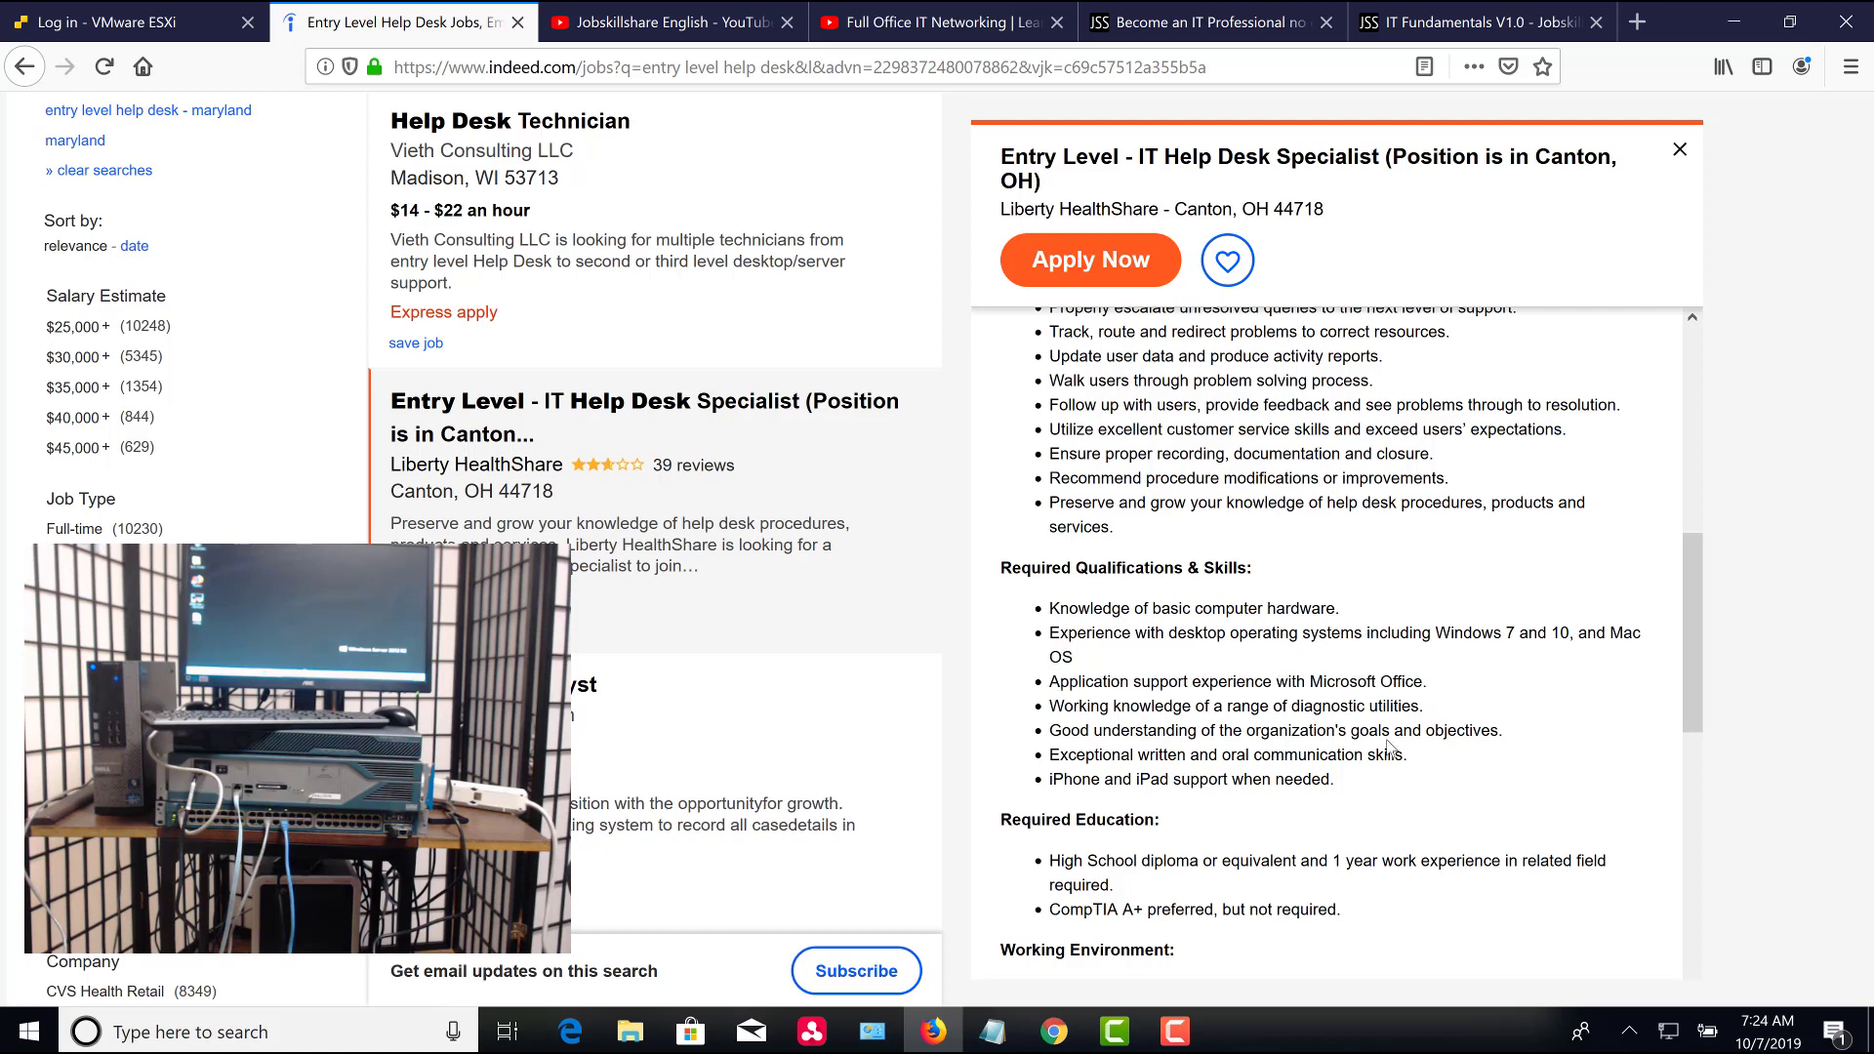
drag(1431, 708, 1246, 703)
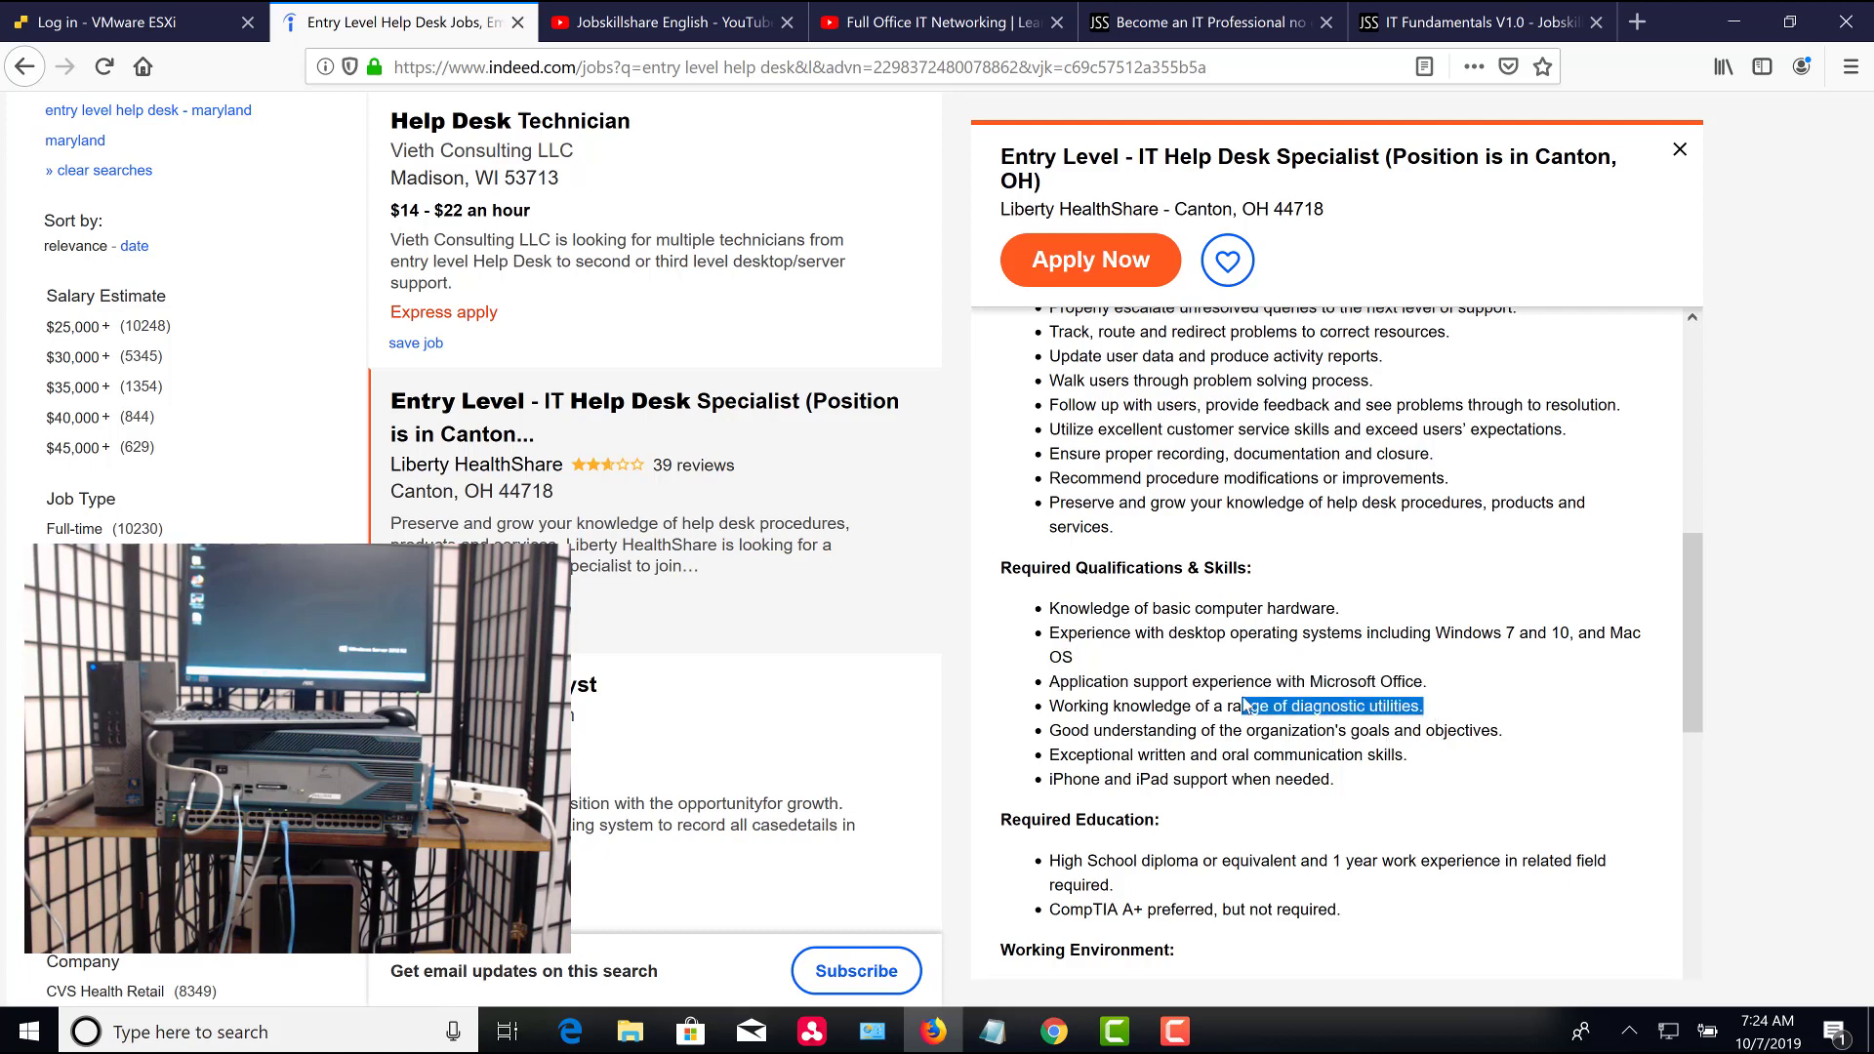
click(1245, 703)
drag(1338, 779, 1016, 597)
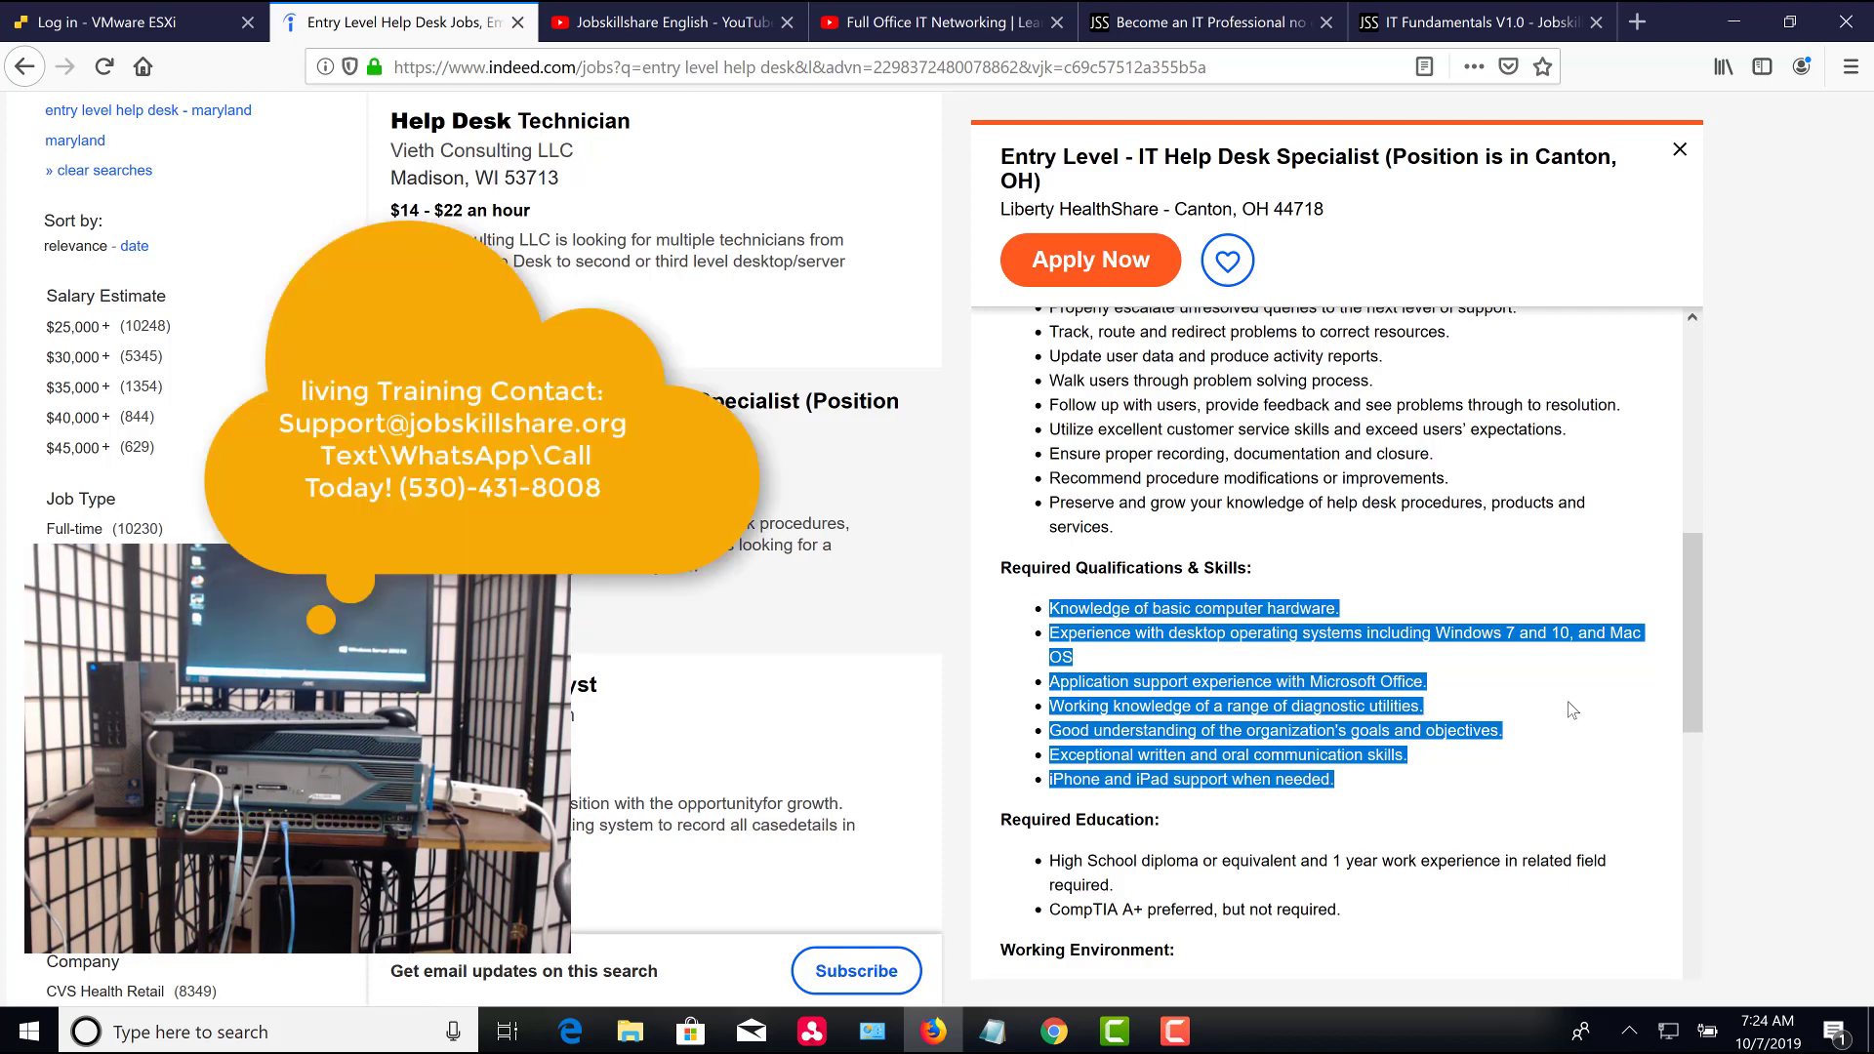
Highlight the high school diploma requirement in the Indeed posting's education section
scroll(1572, 709, down, 2)
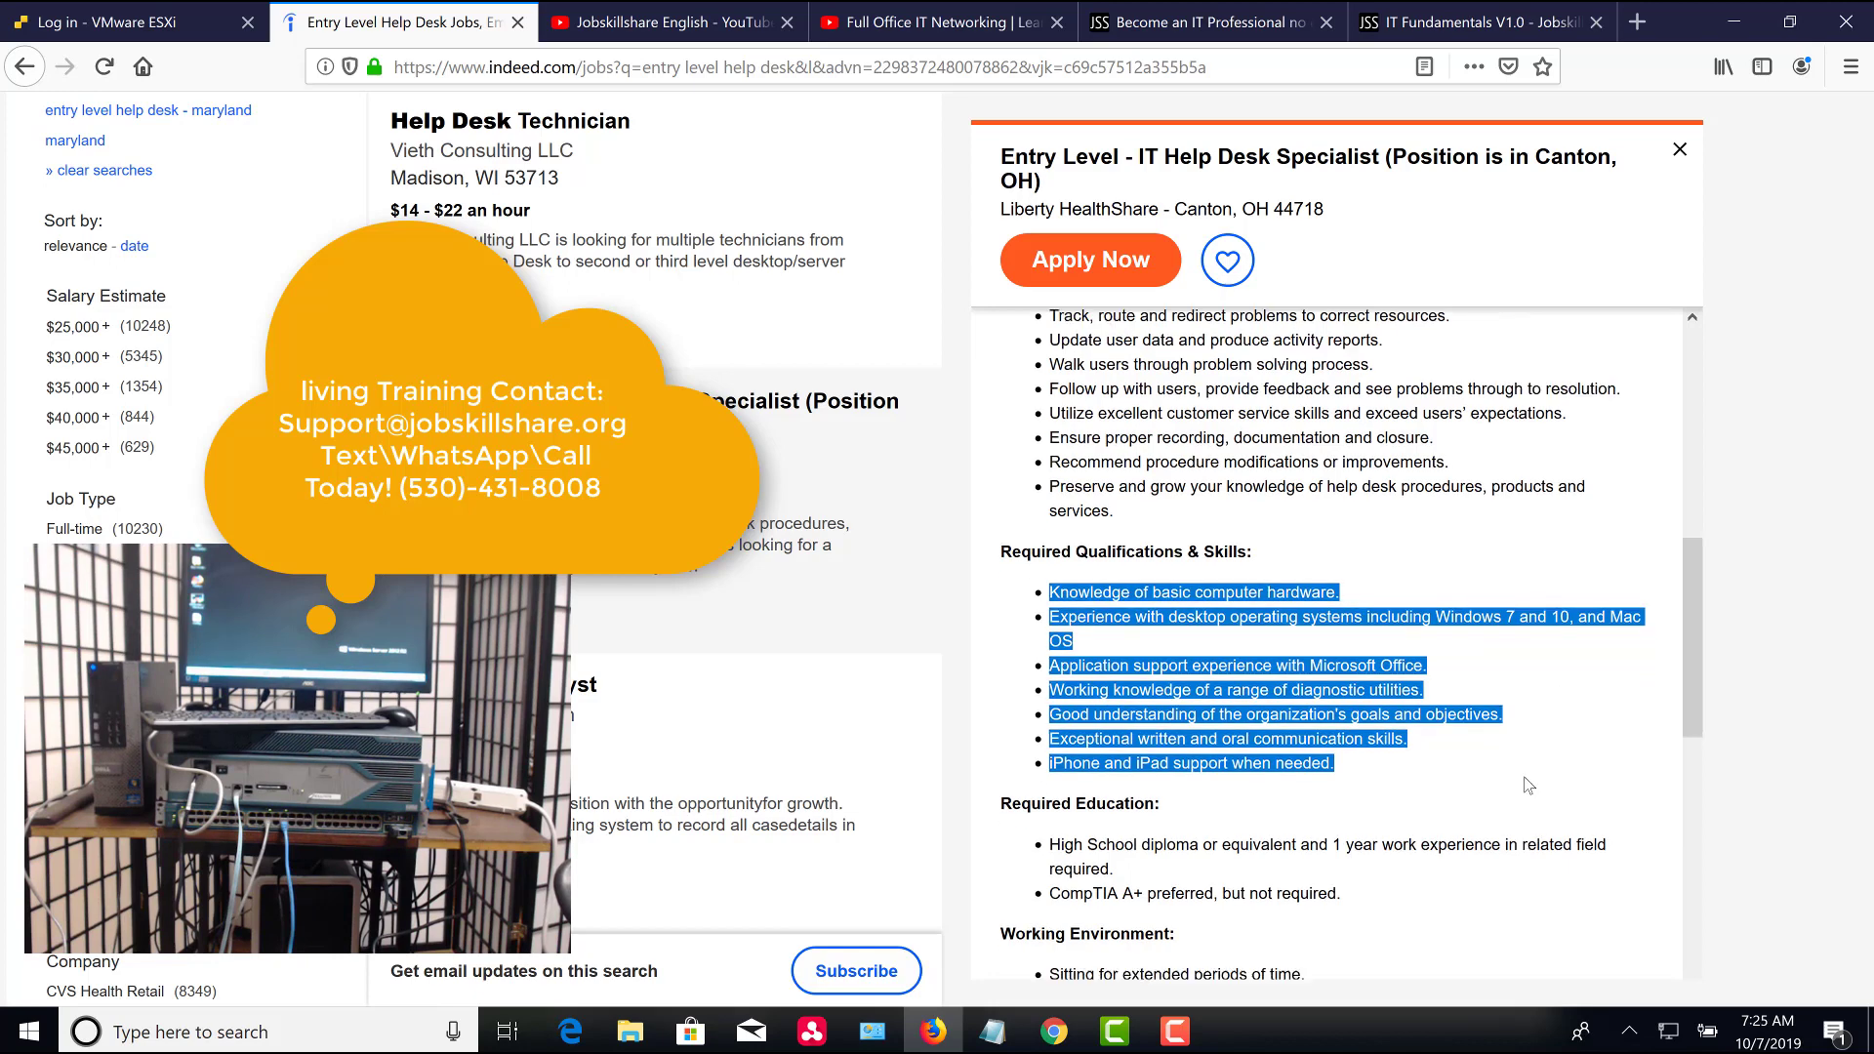
click(1155, 638)
drag(1196, 637, 1072, 640)
drag(1265, 693, 1348, 671)
click(1332, 640)
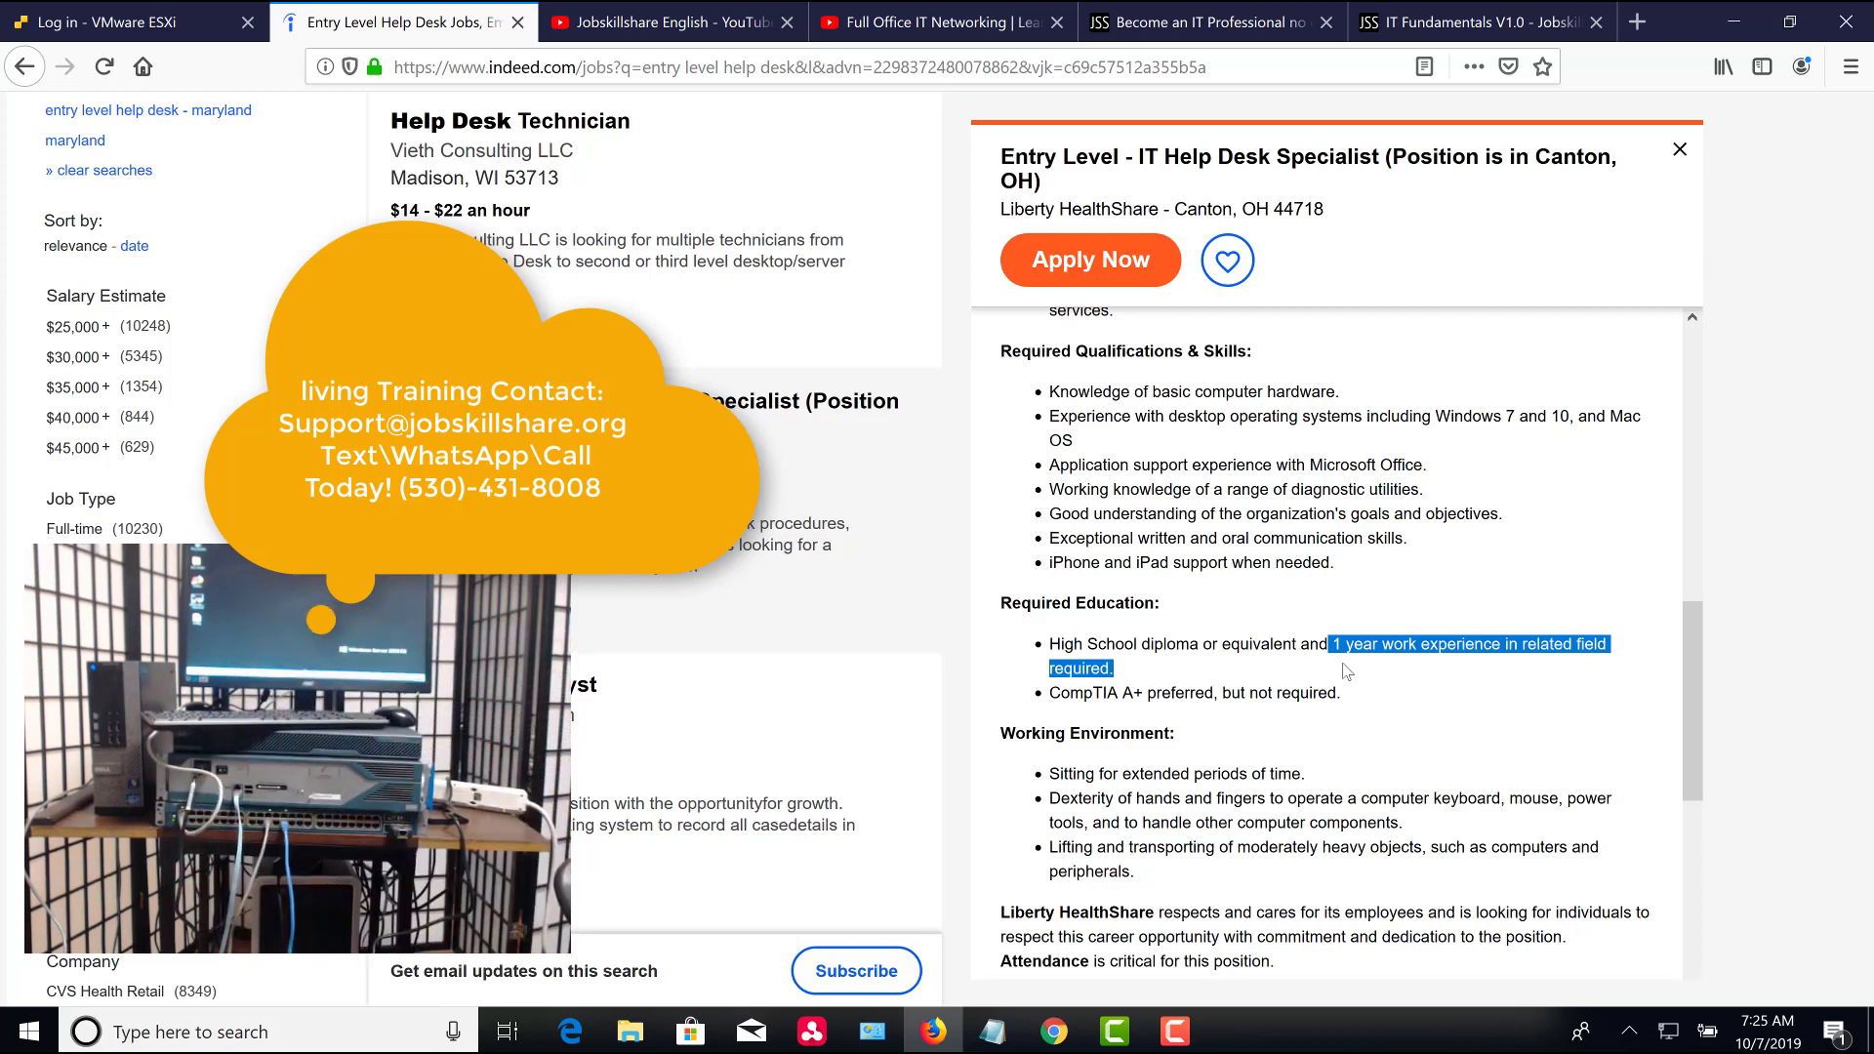
Highlight the CompTIA A+ preference, then the whole qualifications and education block
click(1199, 693)
mouse_move(1060, 693)
mouse_down()
mouse_move(1316, 696)
mouse_move(1085, 688)
mouse_up()
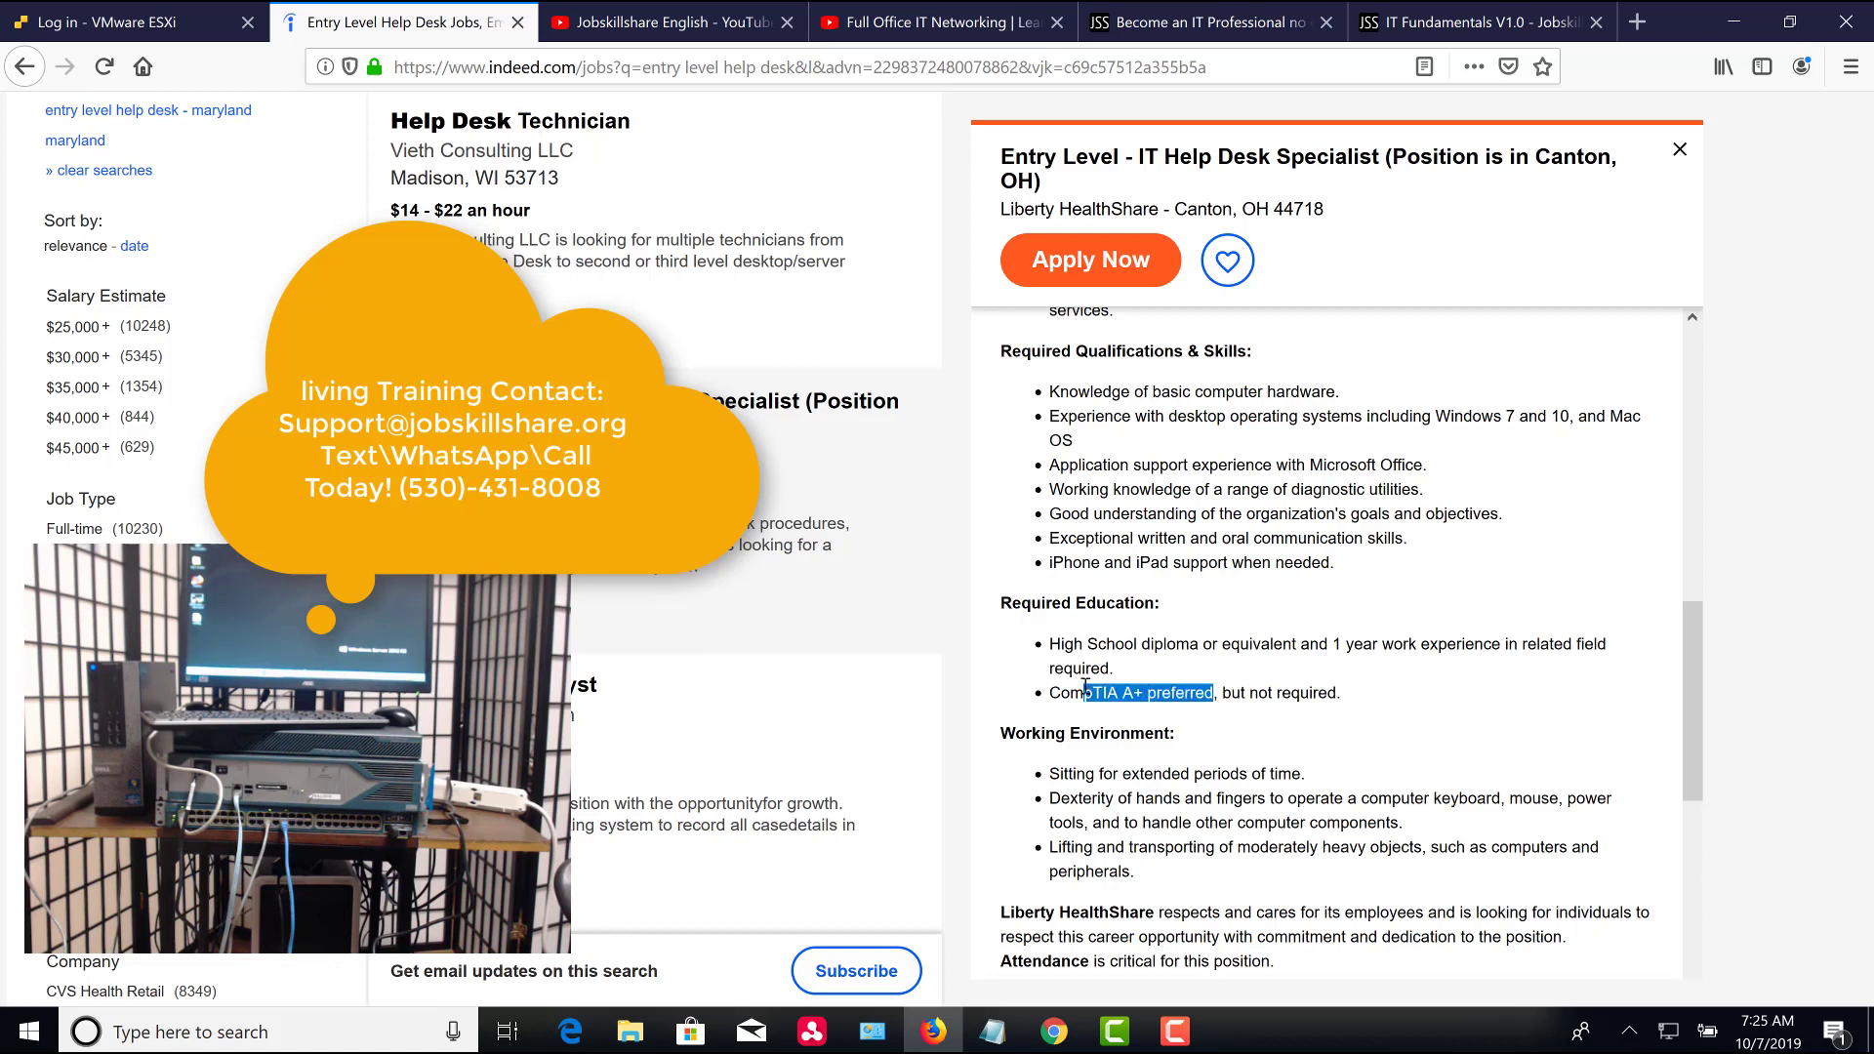
click(1160, 689)
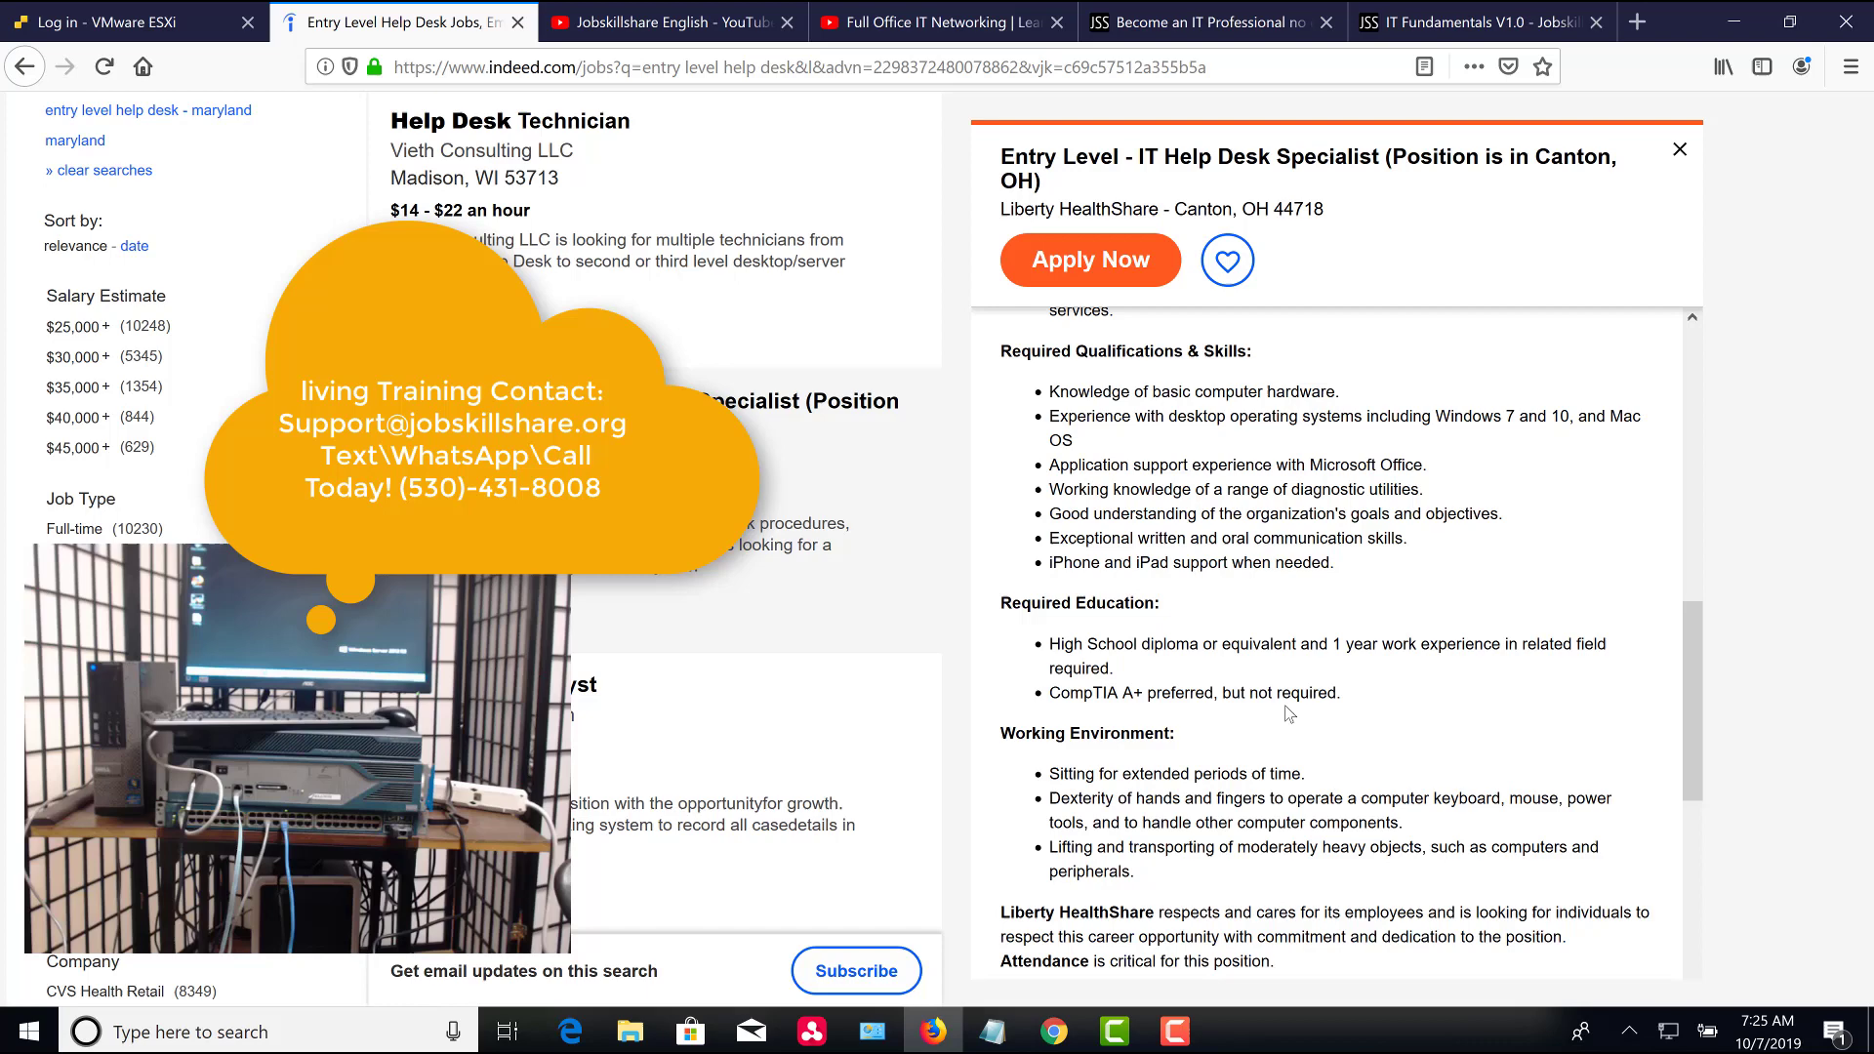
drag(1282, 695, 1060, 394)
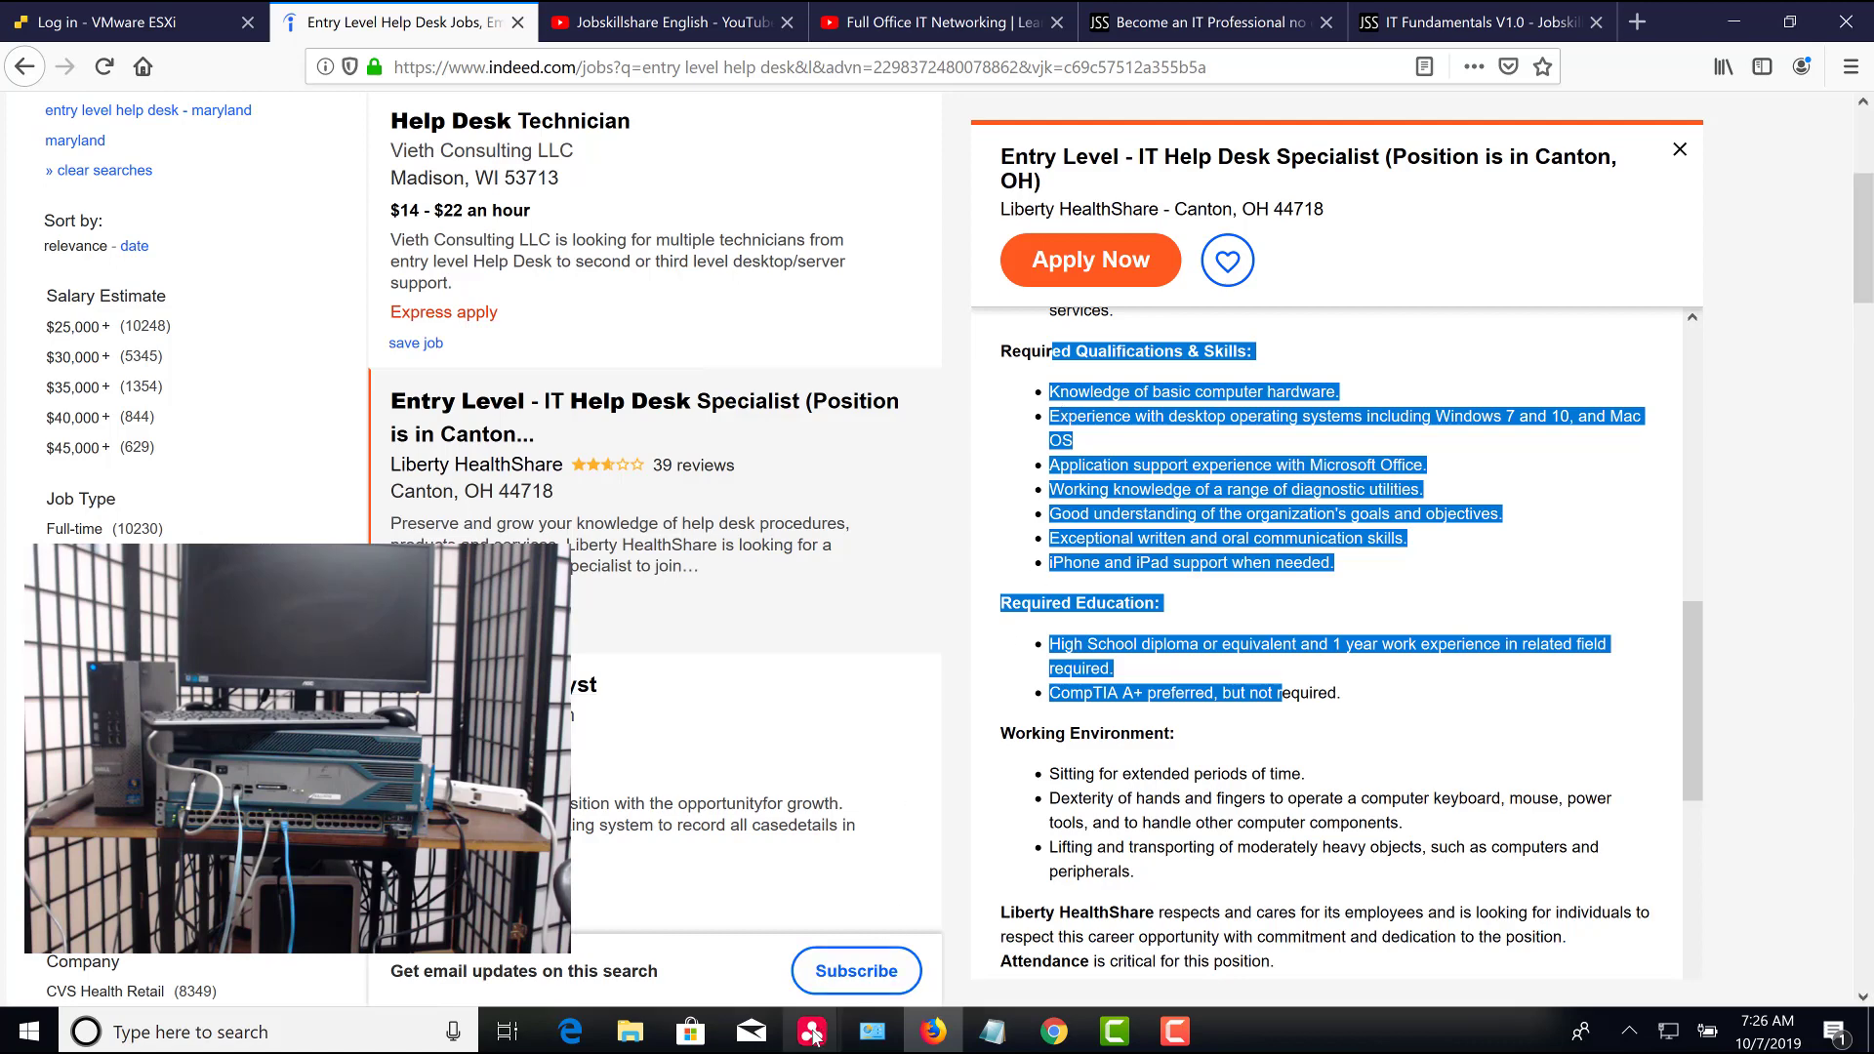
Send Ctrl+Alt+Del to the remote Windows Server 2012 R2 machine and sign in with the administrator password
mouse_move(813, 1033)
click(838, 951)
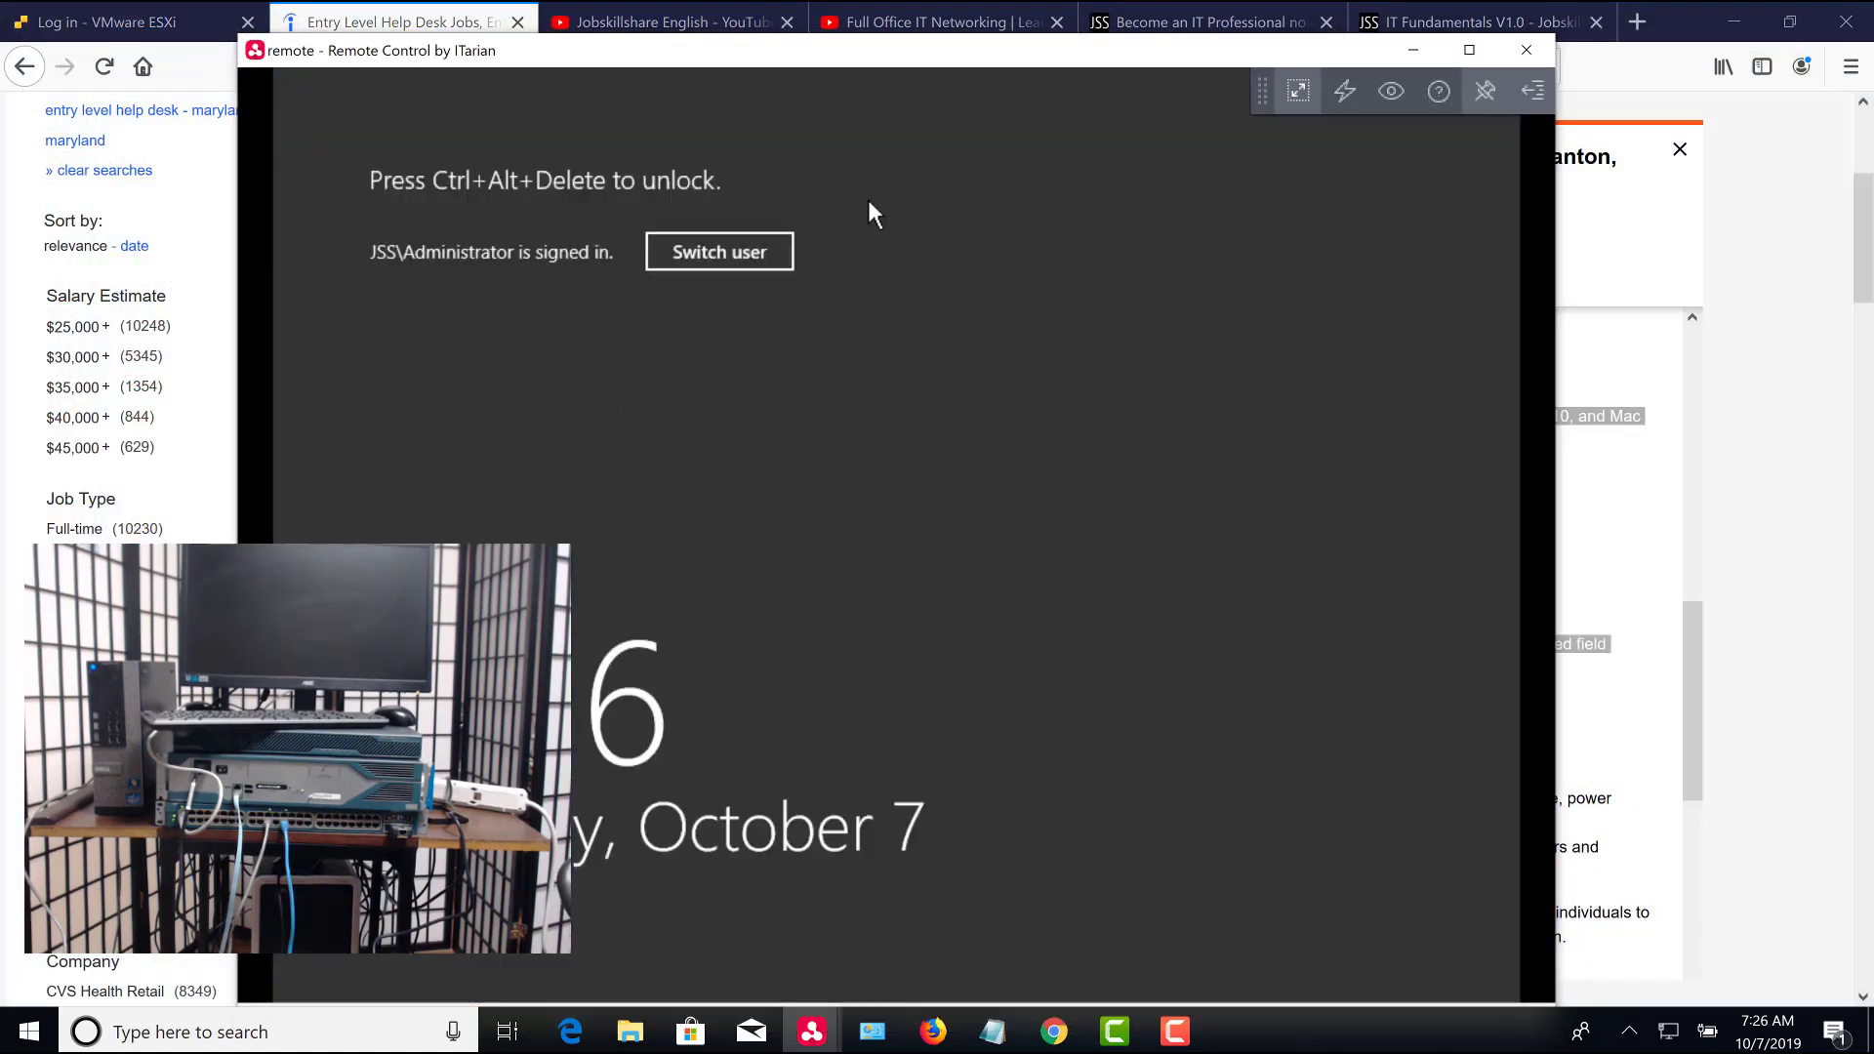
click(1351, 100)
click(1379, 130)
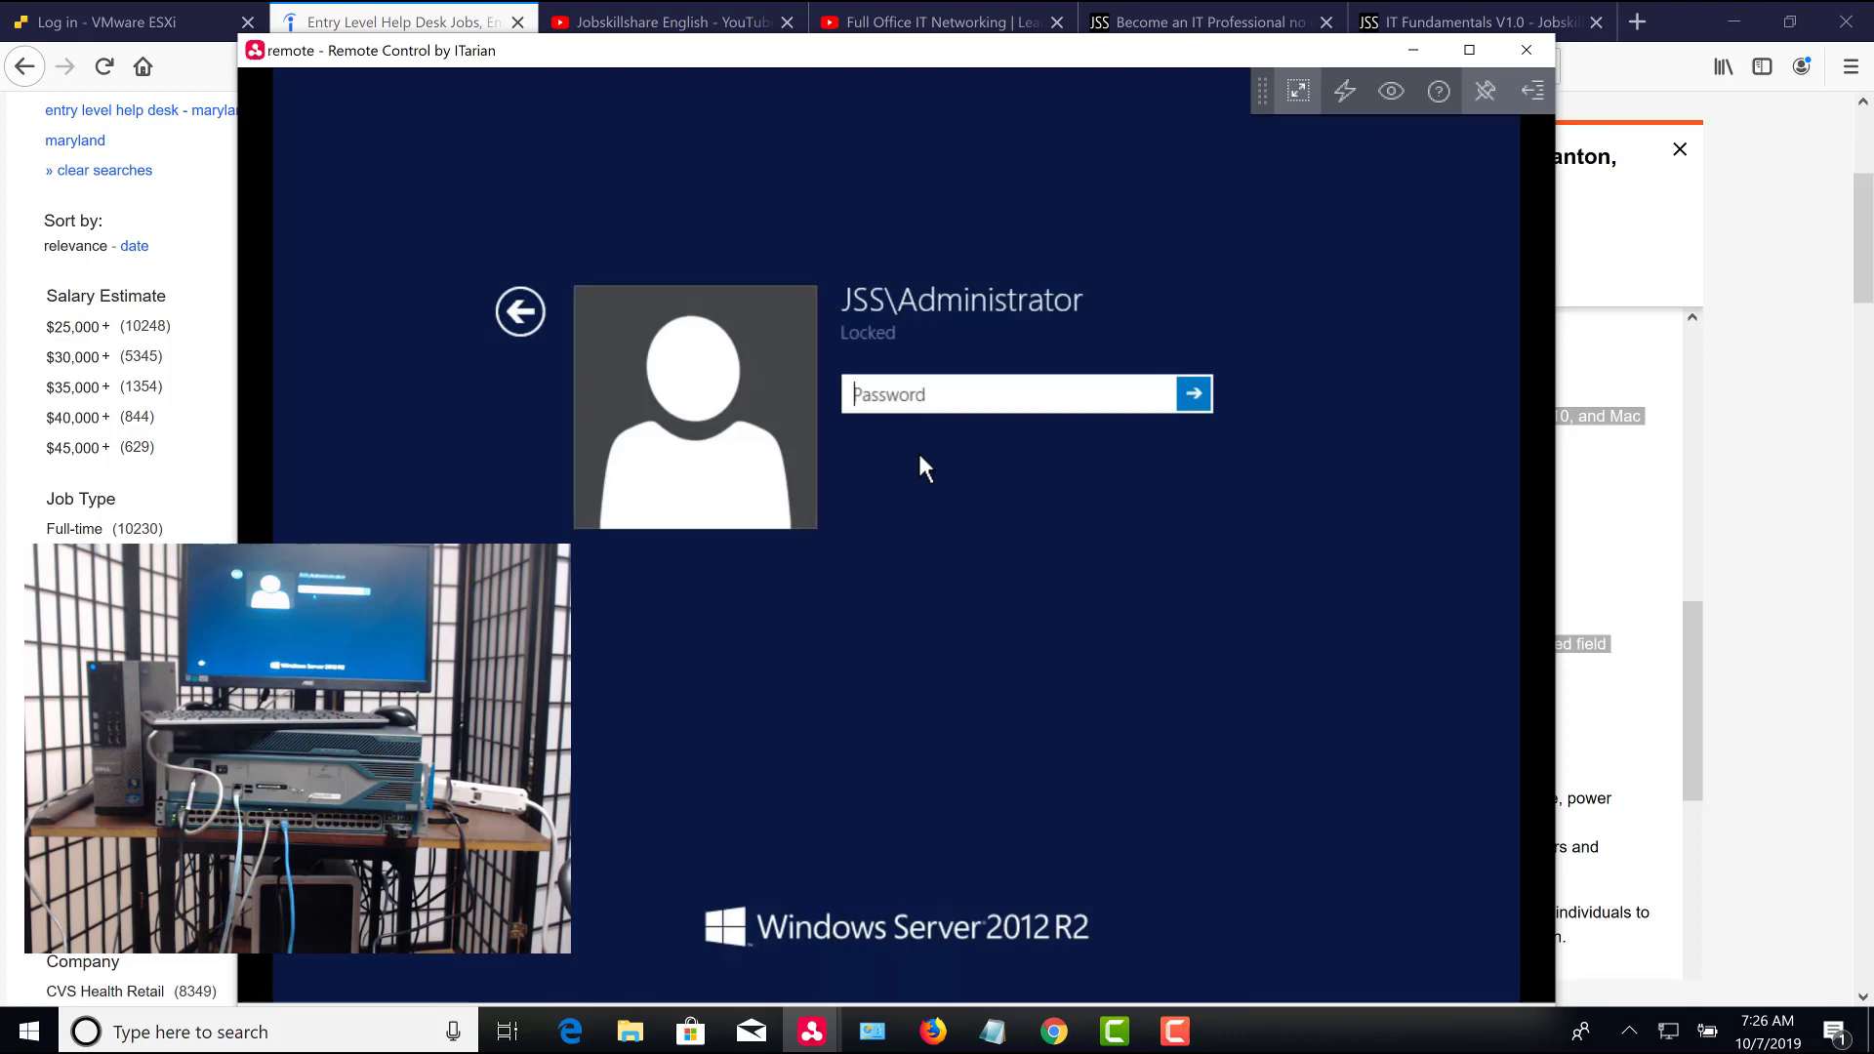
text(•)
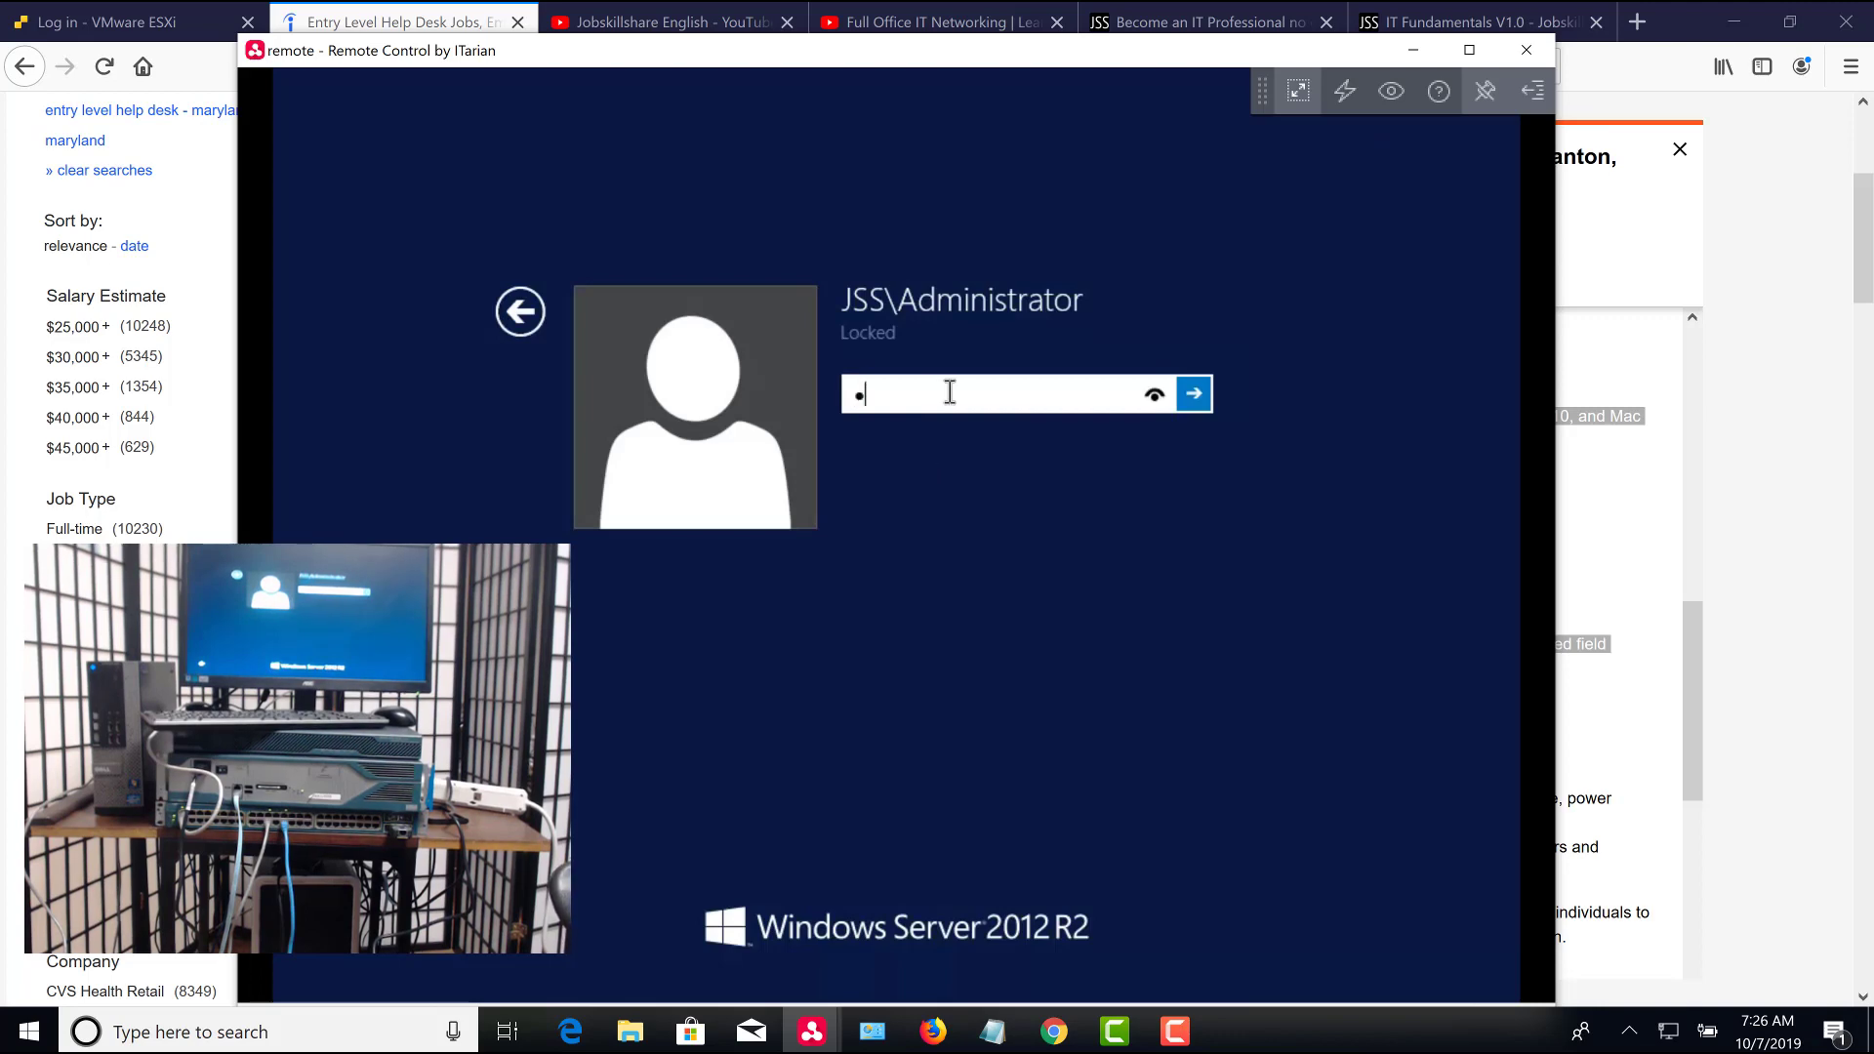
text(••••••••••)
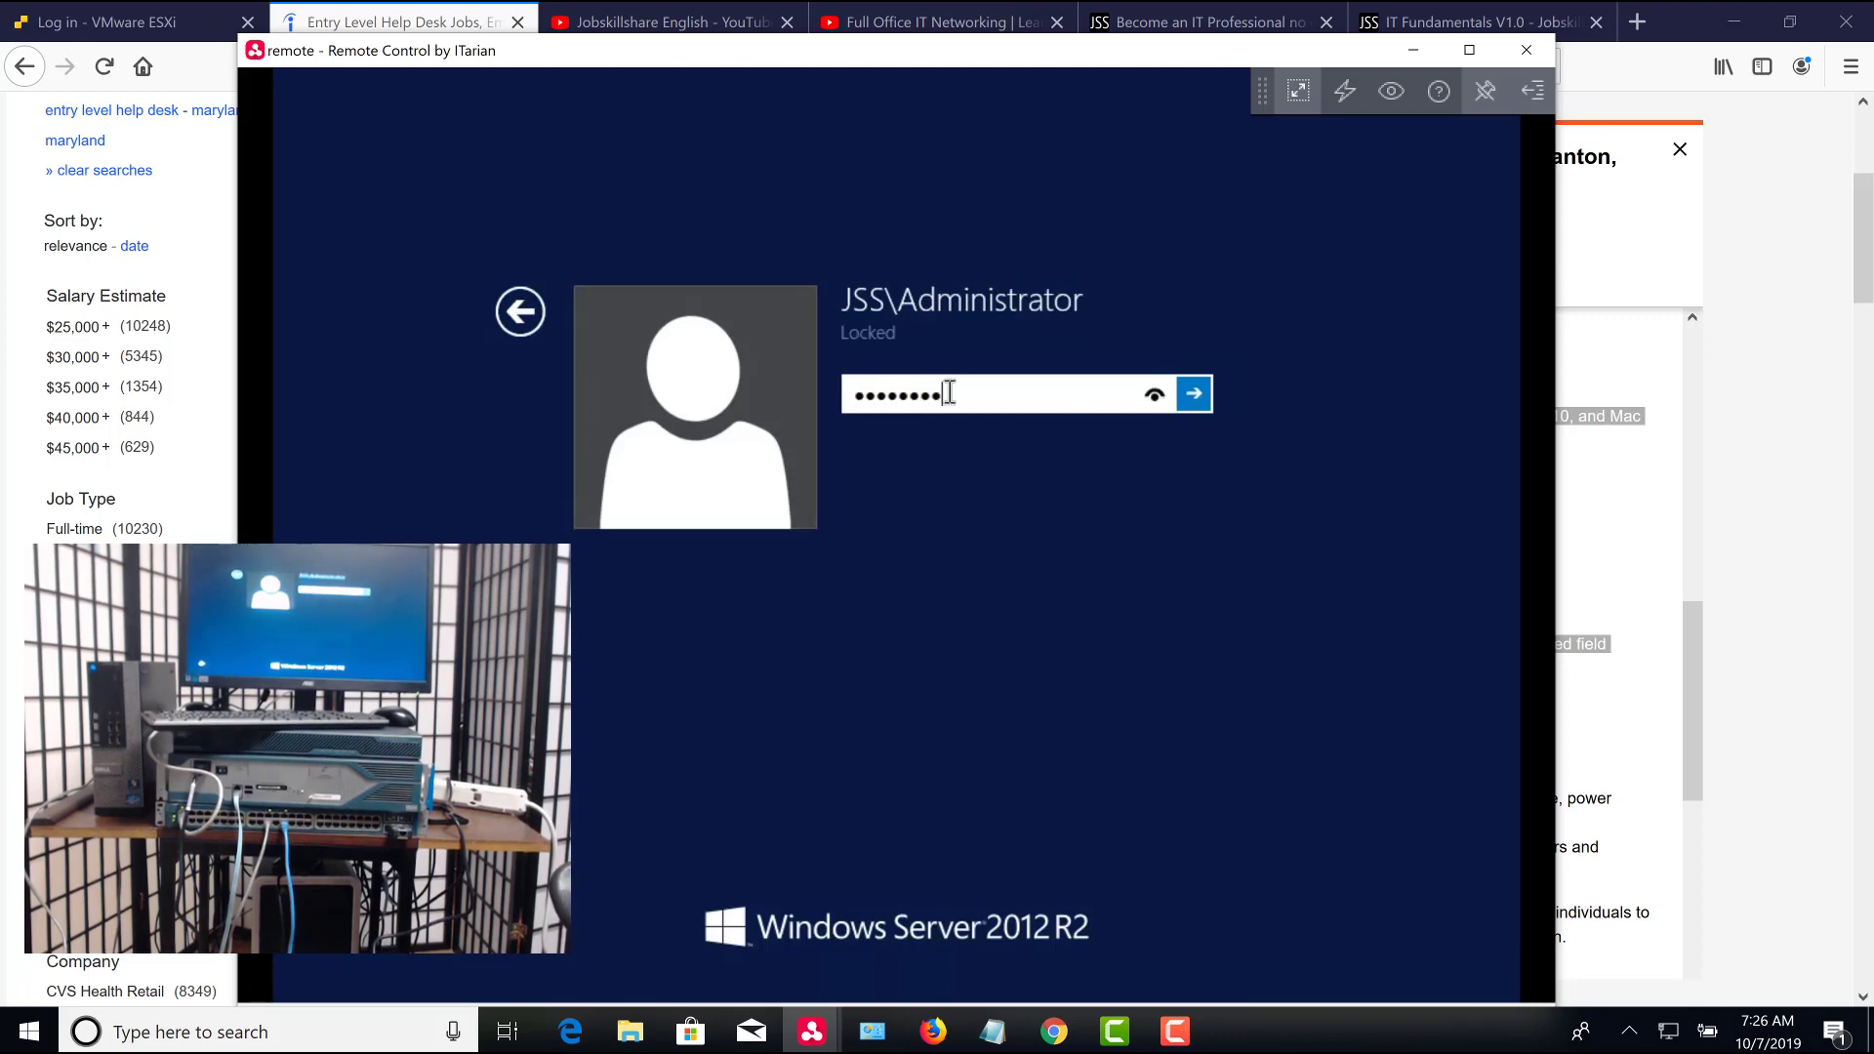
key(Return)
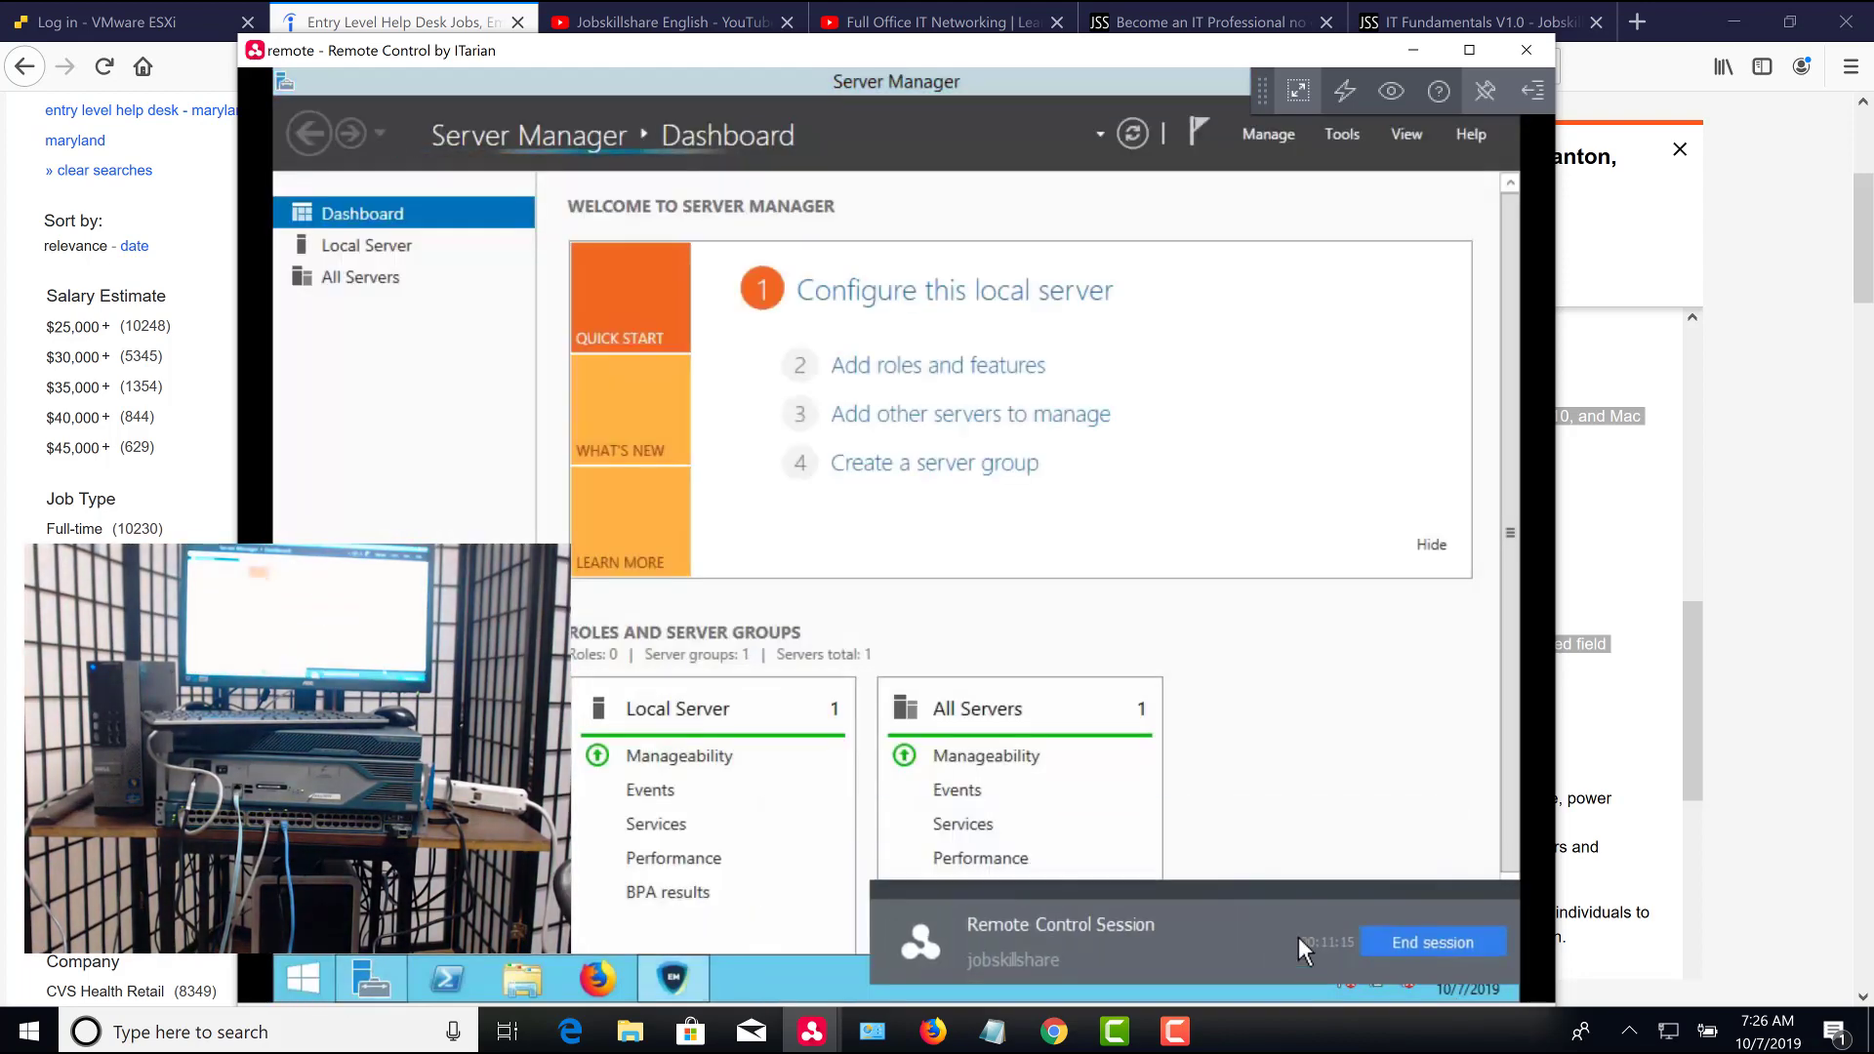
Launch Active Directory Users and Computers from Server Manager Tools and select the Users container
click(1339, 134)
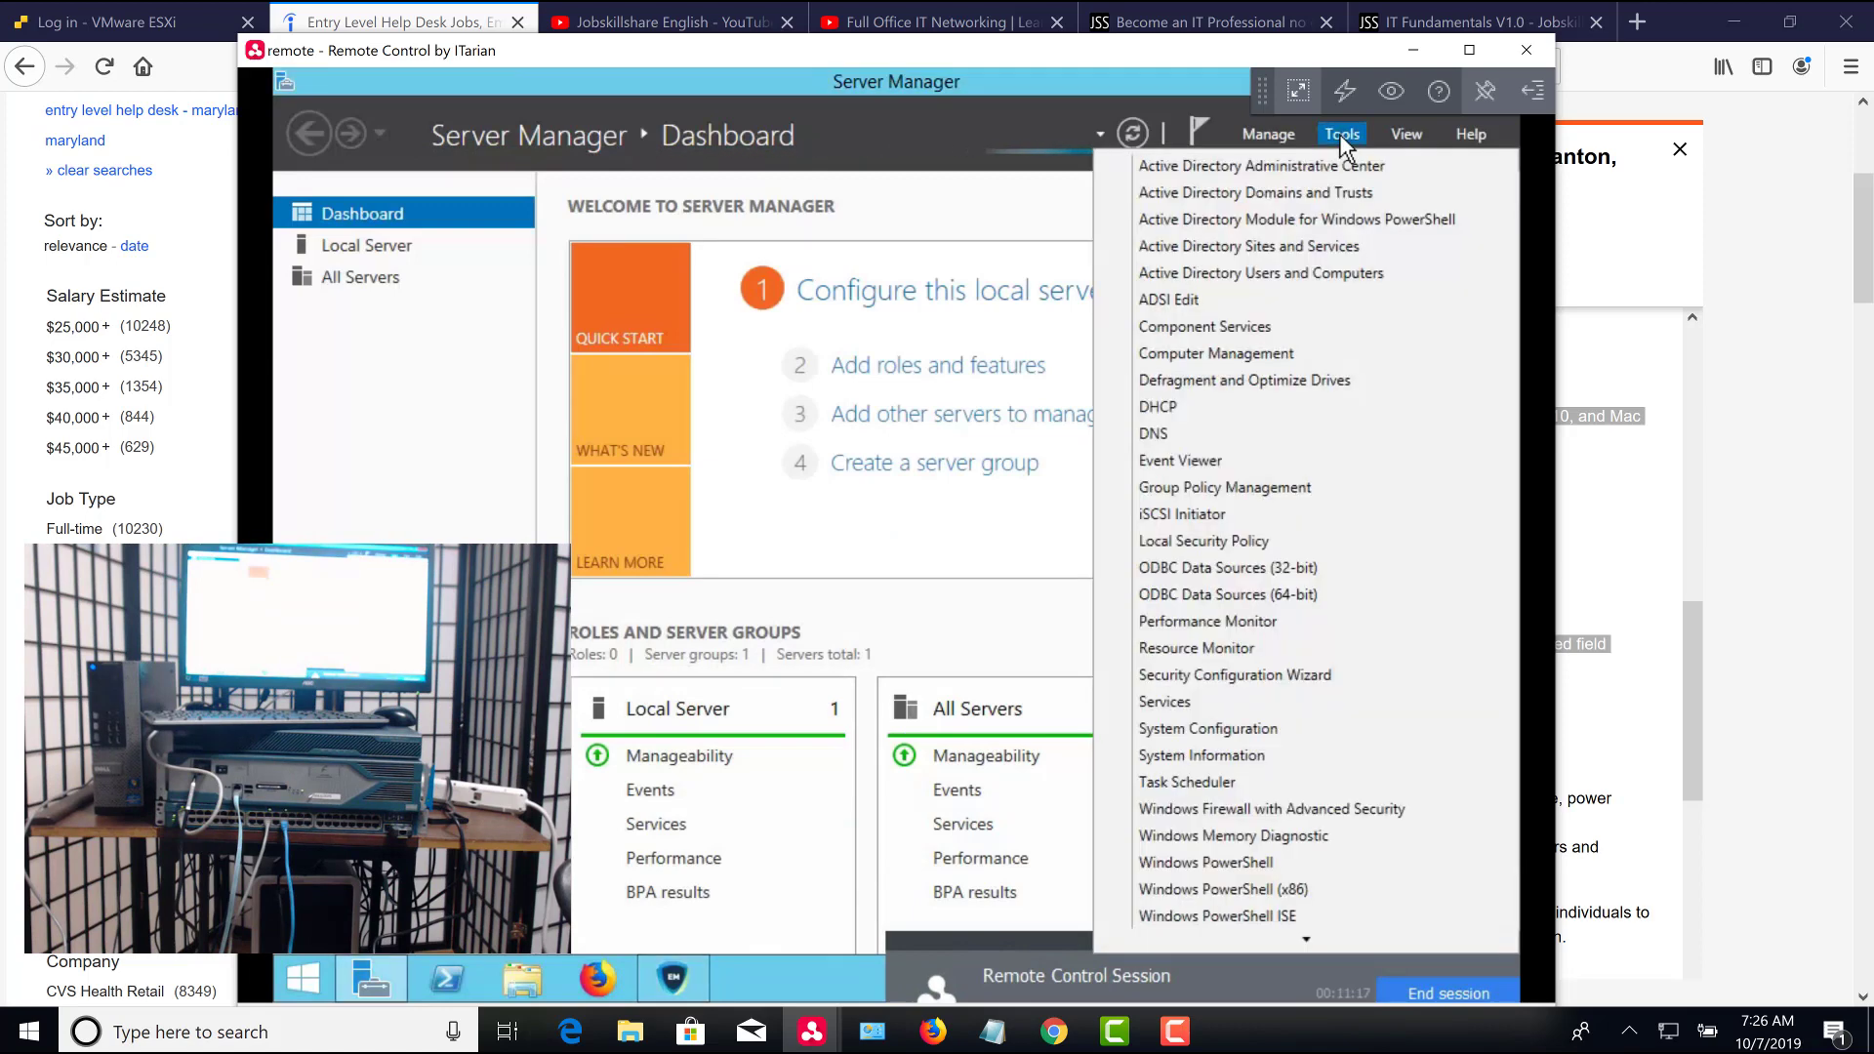
click(1205, 274)
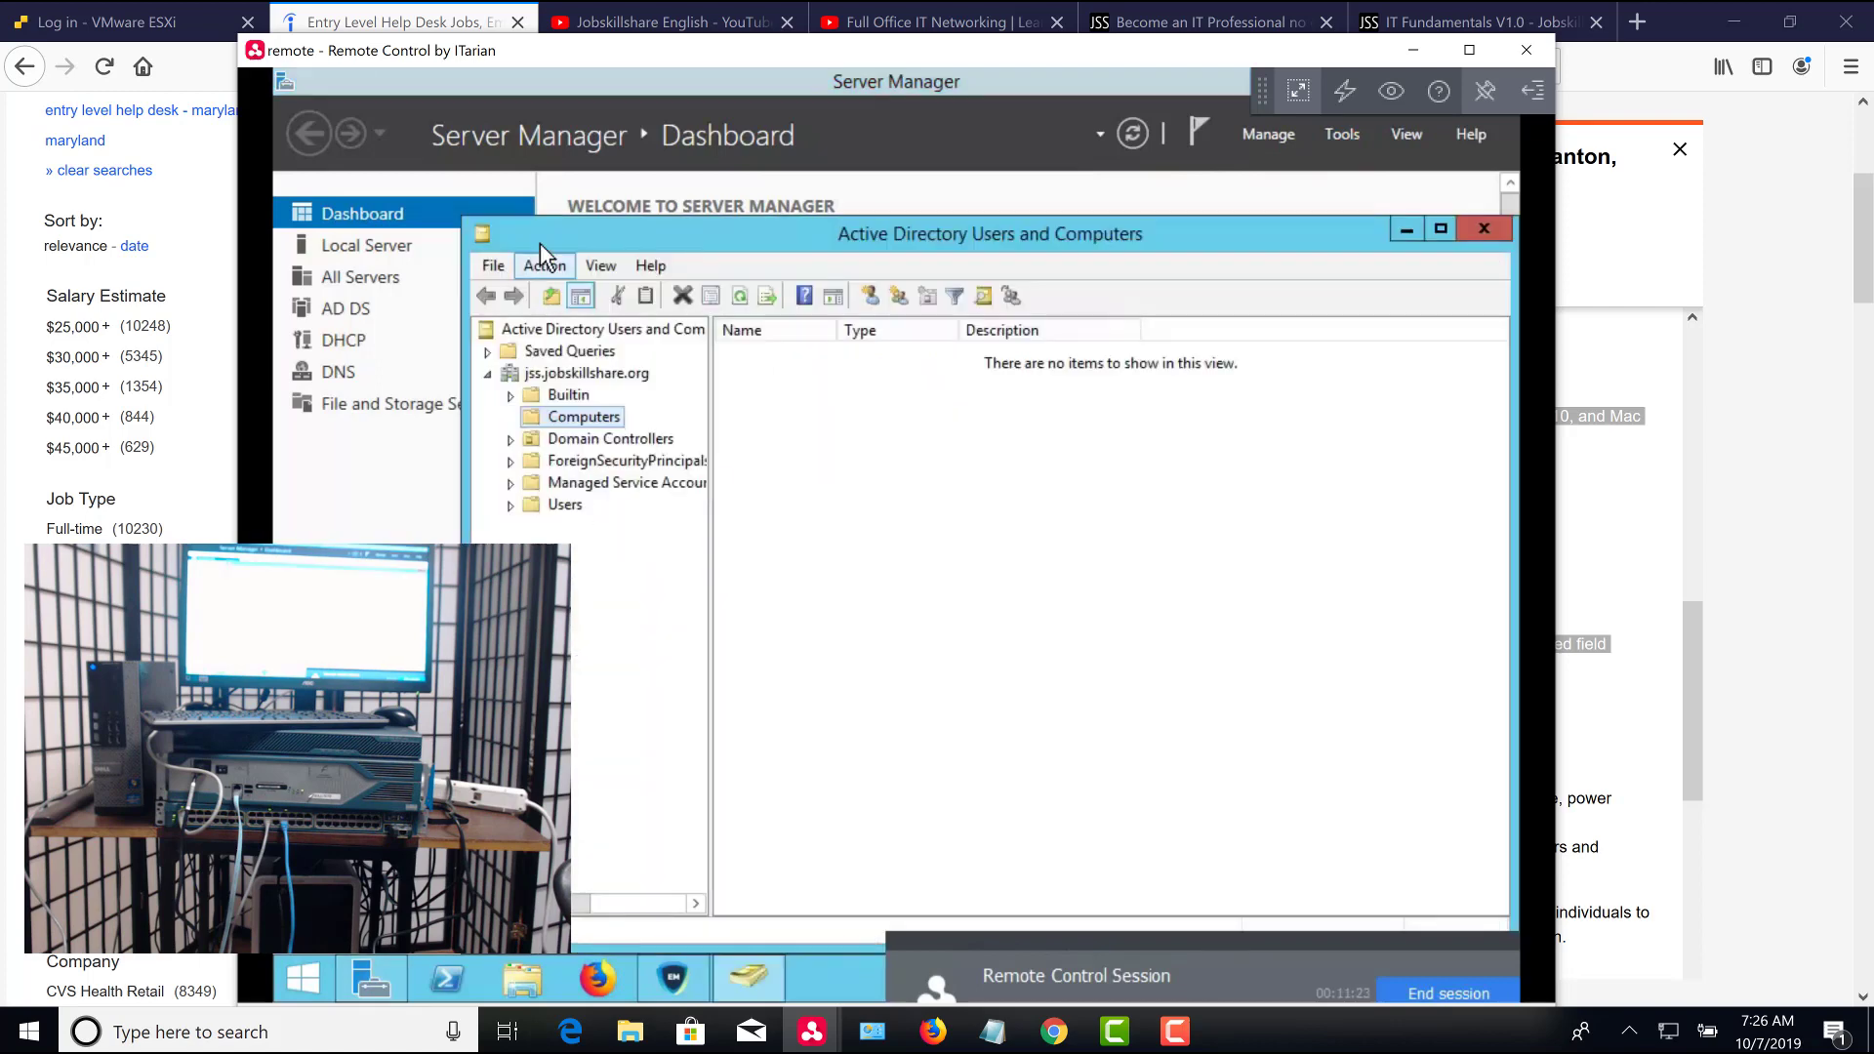
drag(541, 243, 433, 177)
click(458, 439)
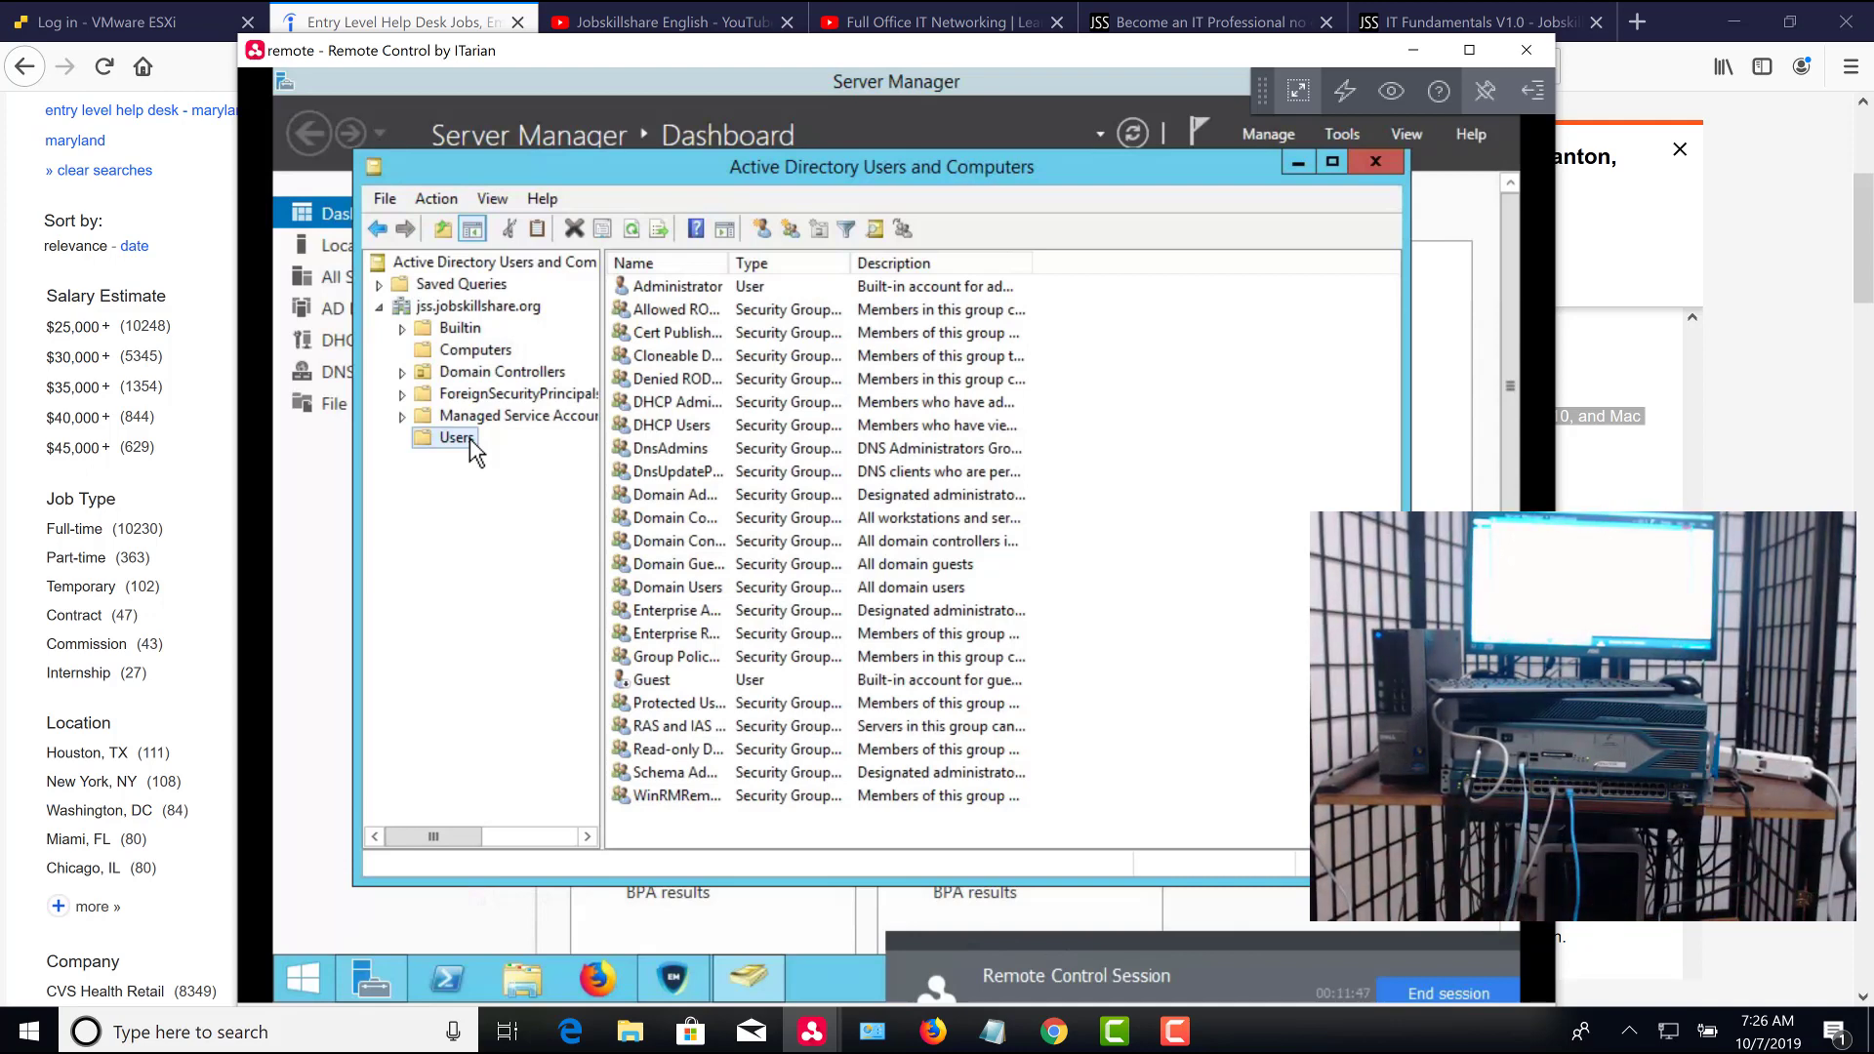
Start a new user object in the Users container
right_click(470, 439)
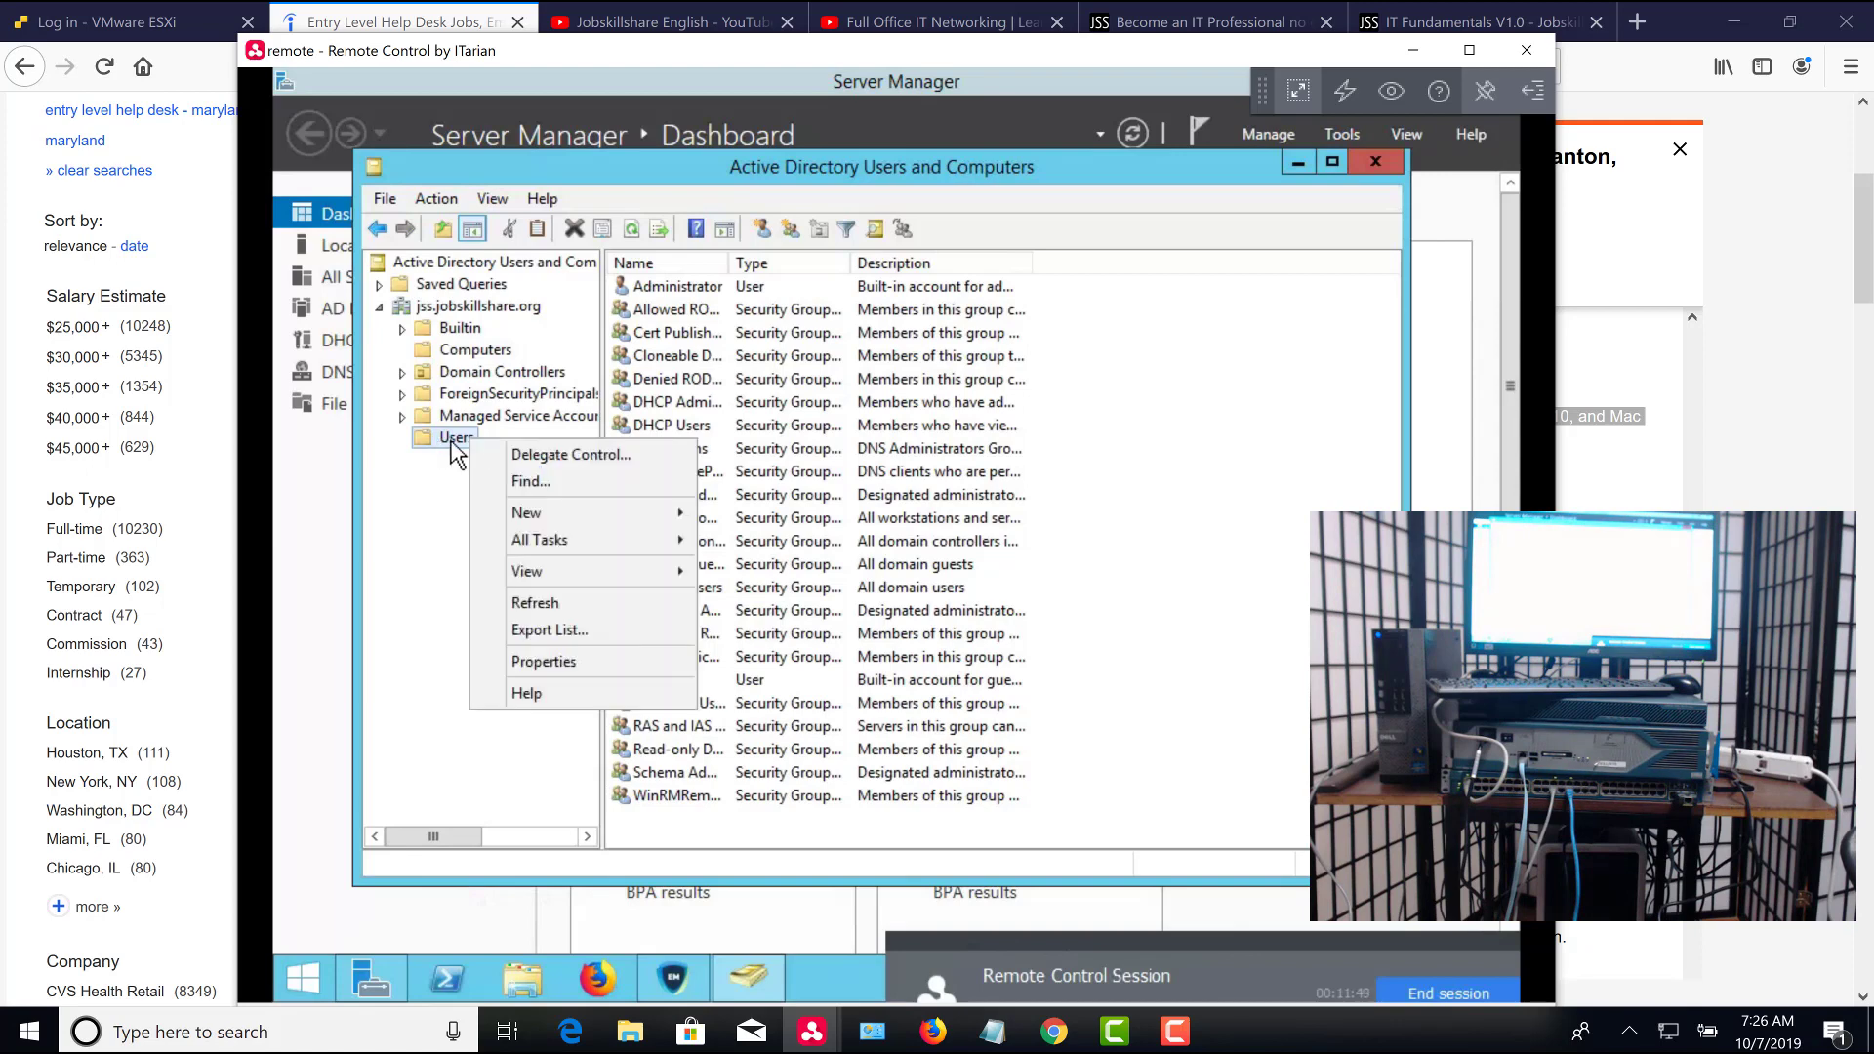
mouse_move(564, 514)
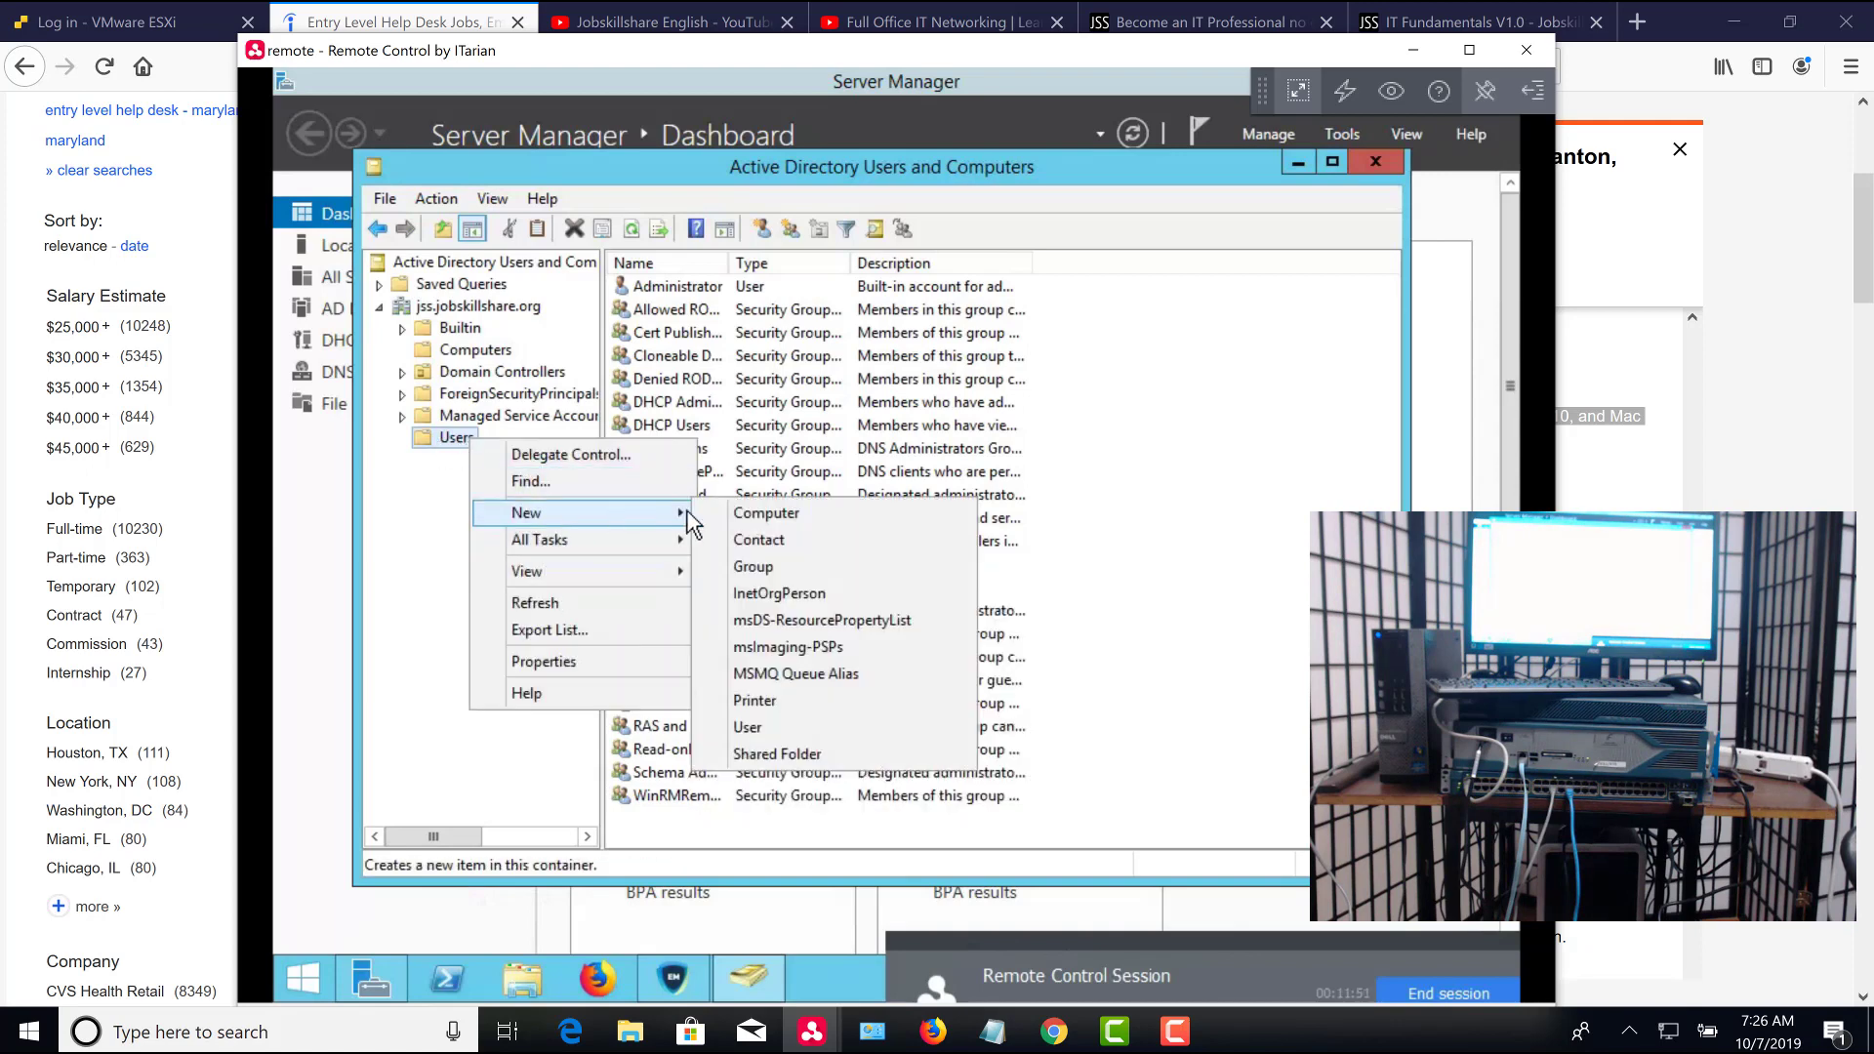
click(764, 726)
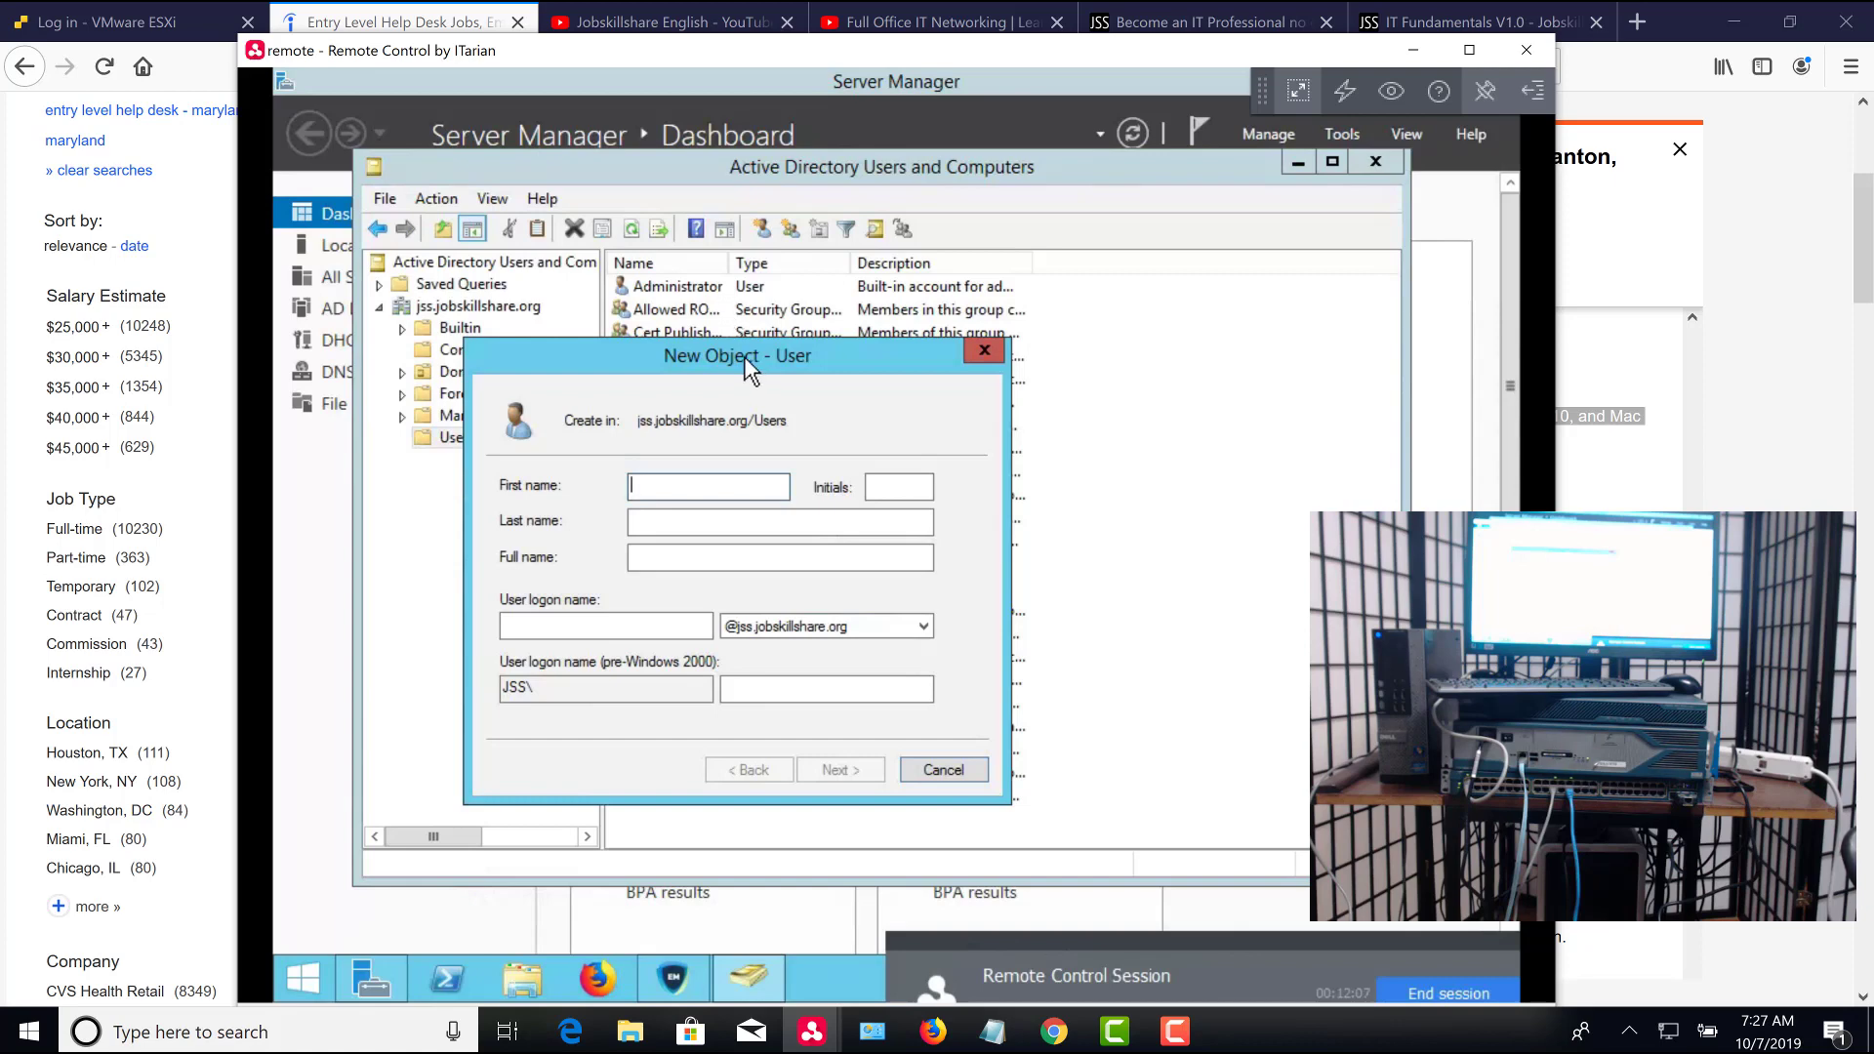
drag(690, 357, 769, 371)
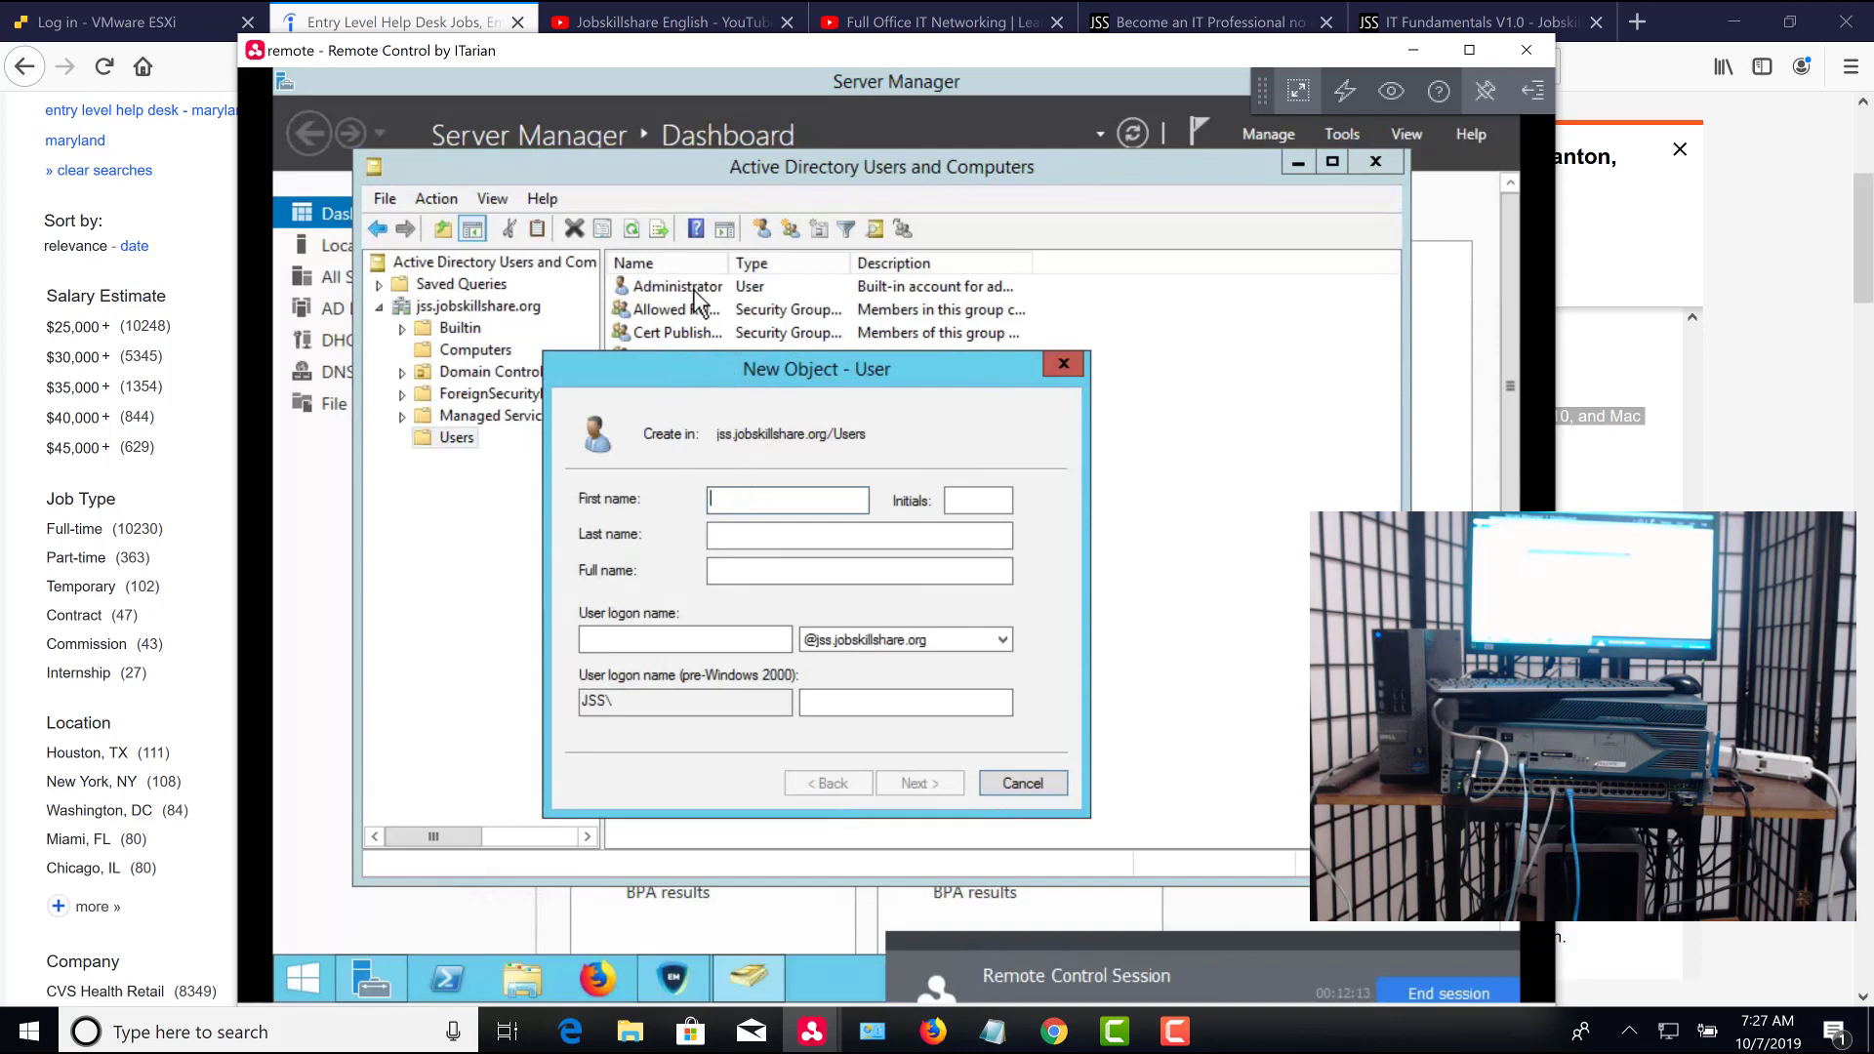
drag(676, 377, 685, 417)
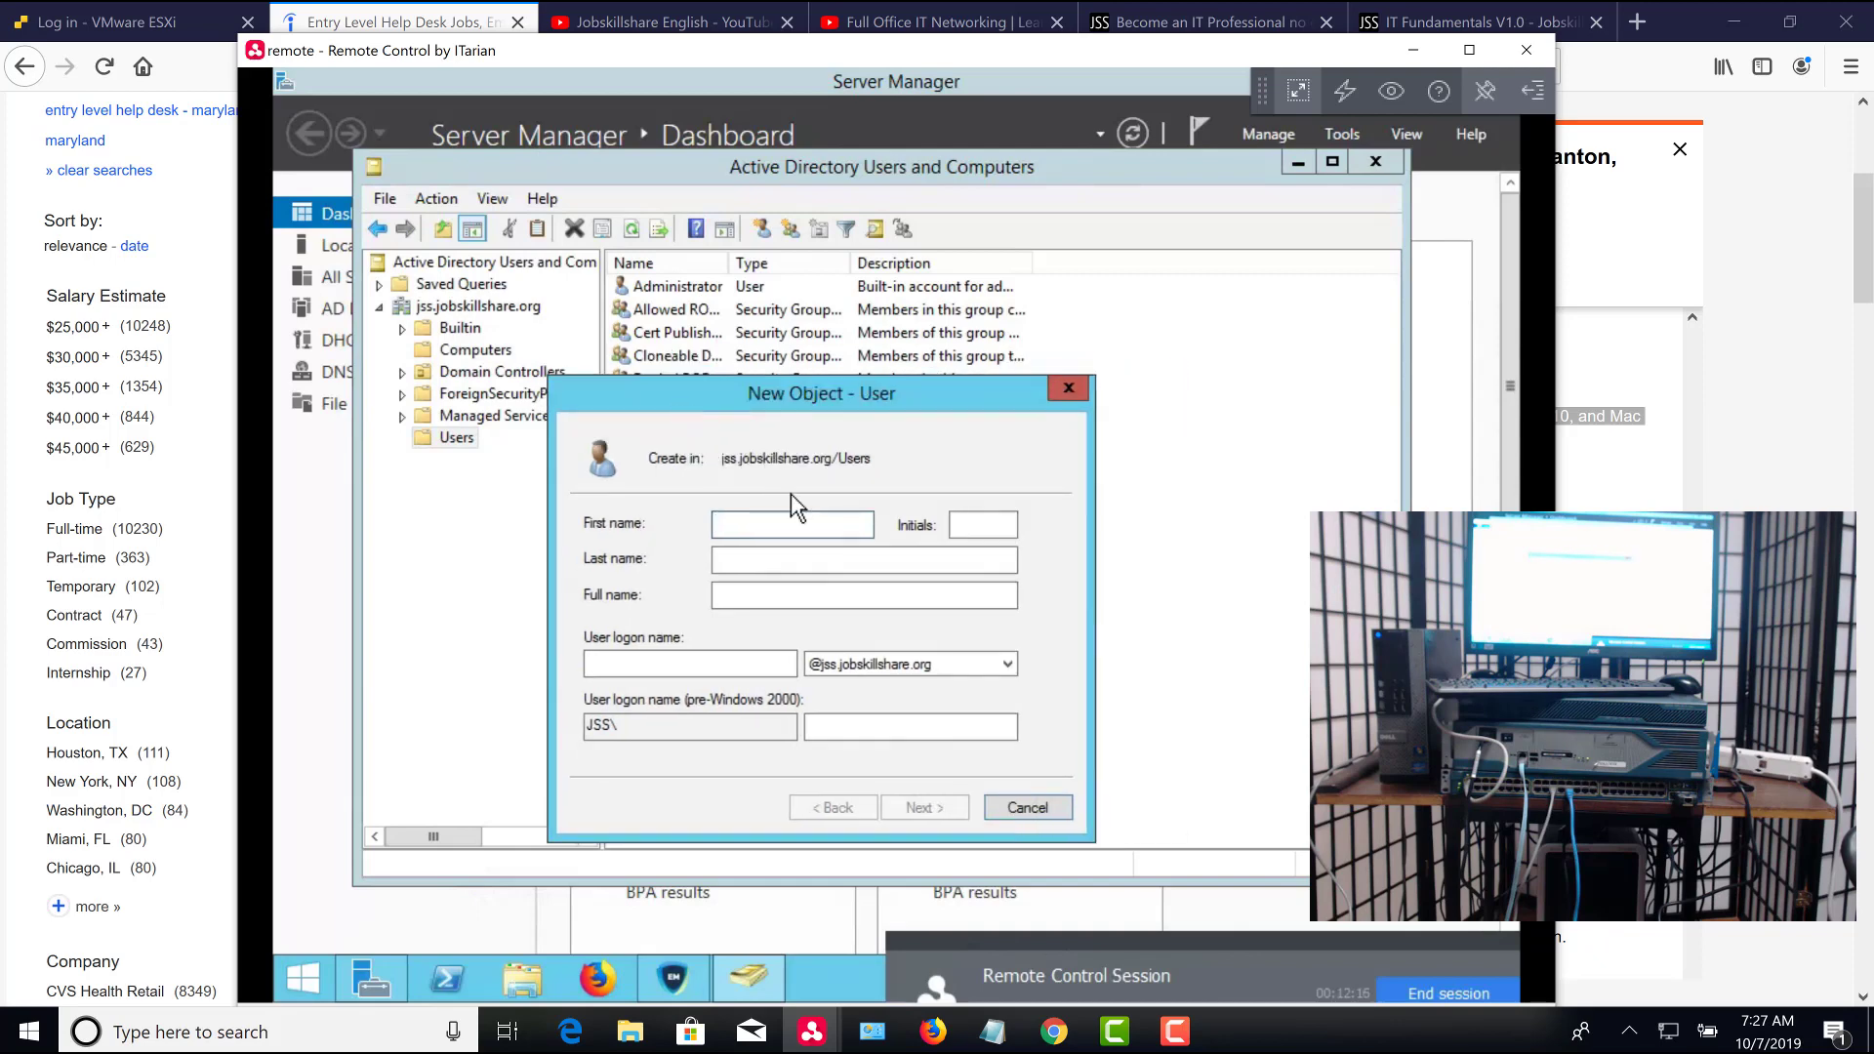
Enter first name 'help', last name 'desk' and logon name 'helpdesk'
text(helpdesk)
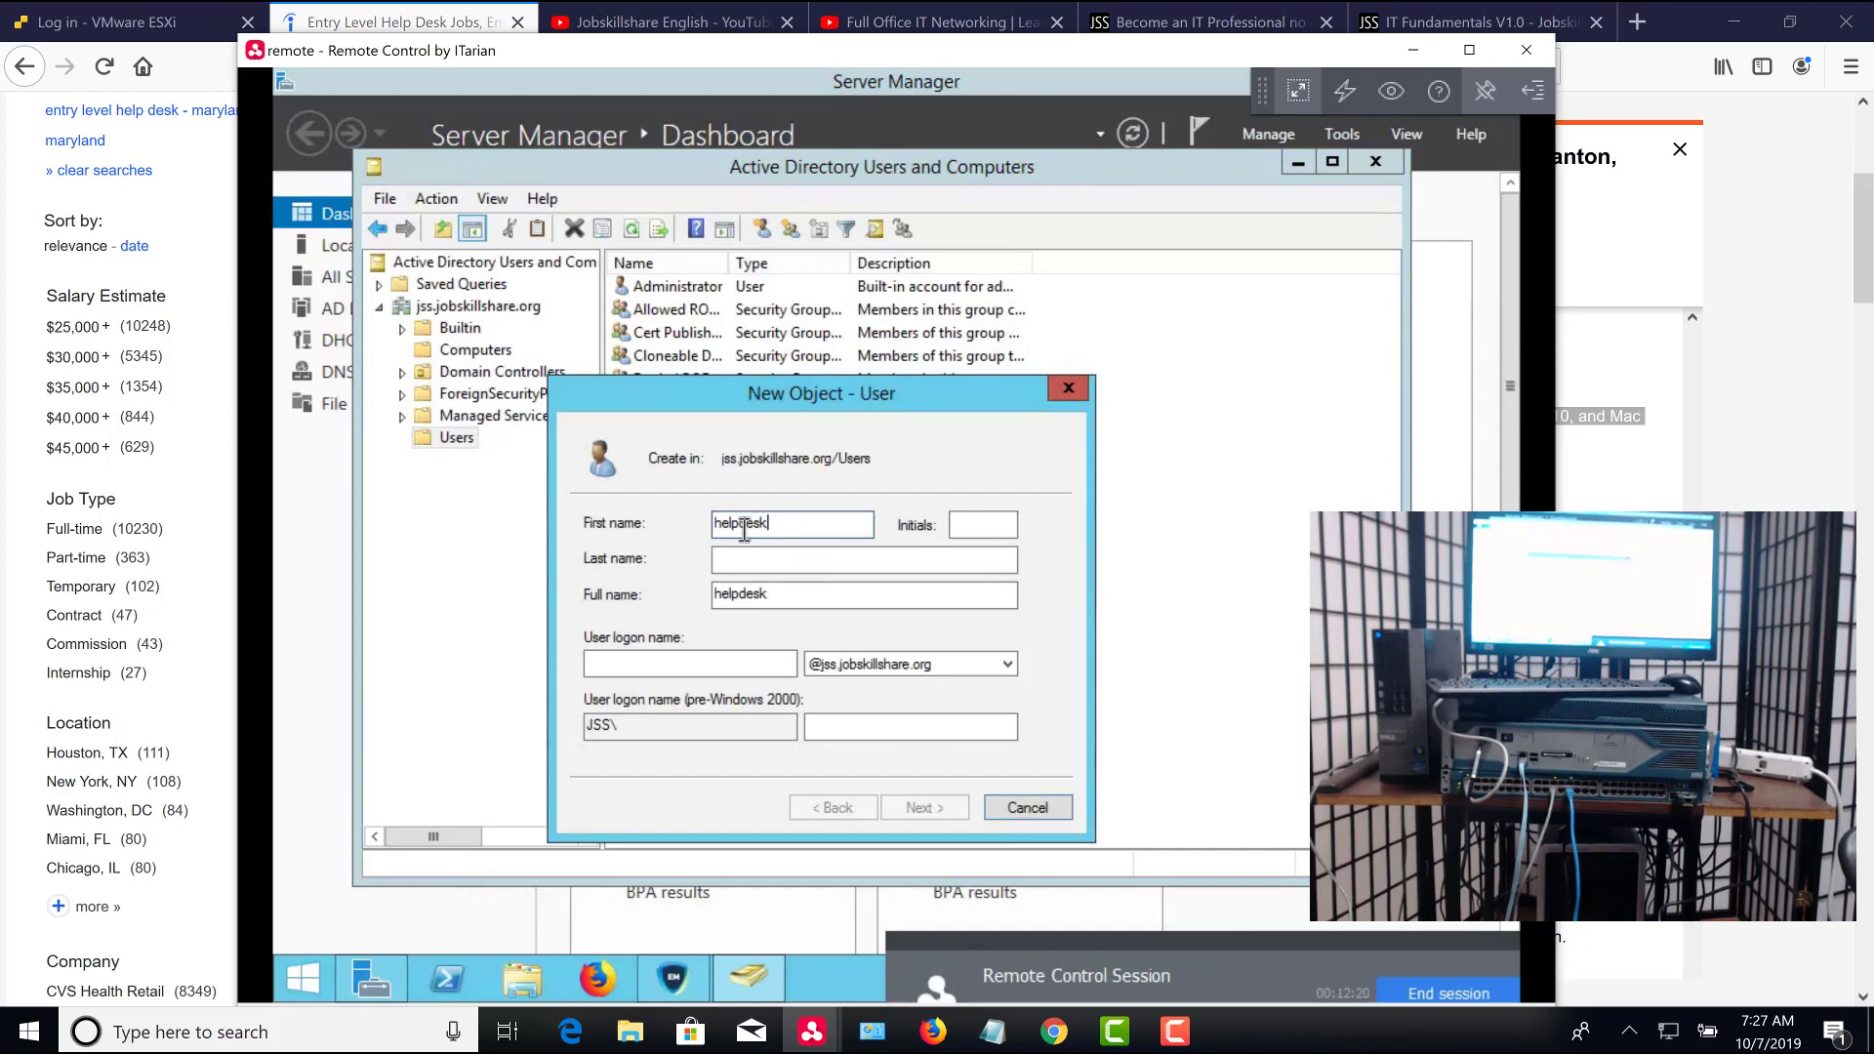
key(ctrl+shift+Left)
key(BackSpace)
click(850, 561)
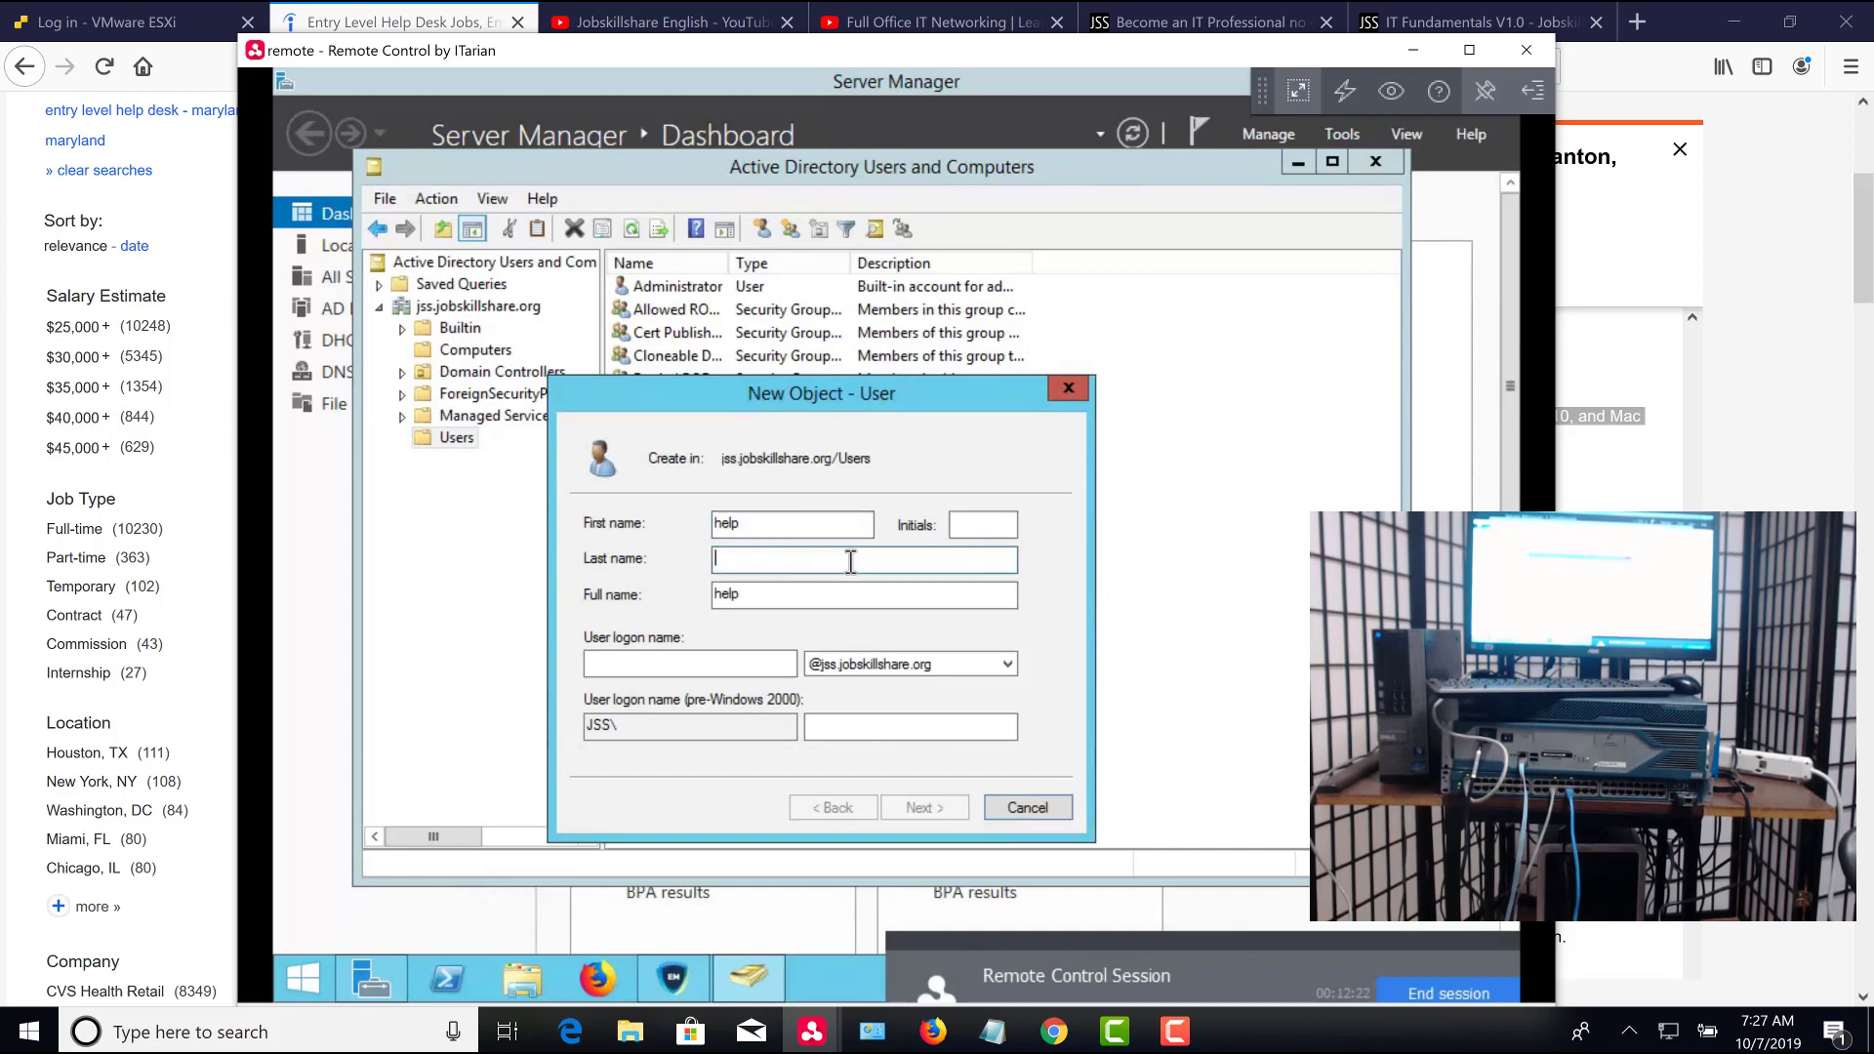
text(desk)
click(725, 665)
text(helpdesk)
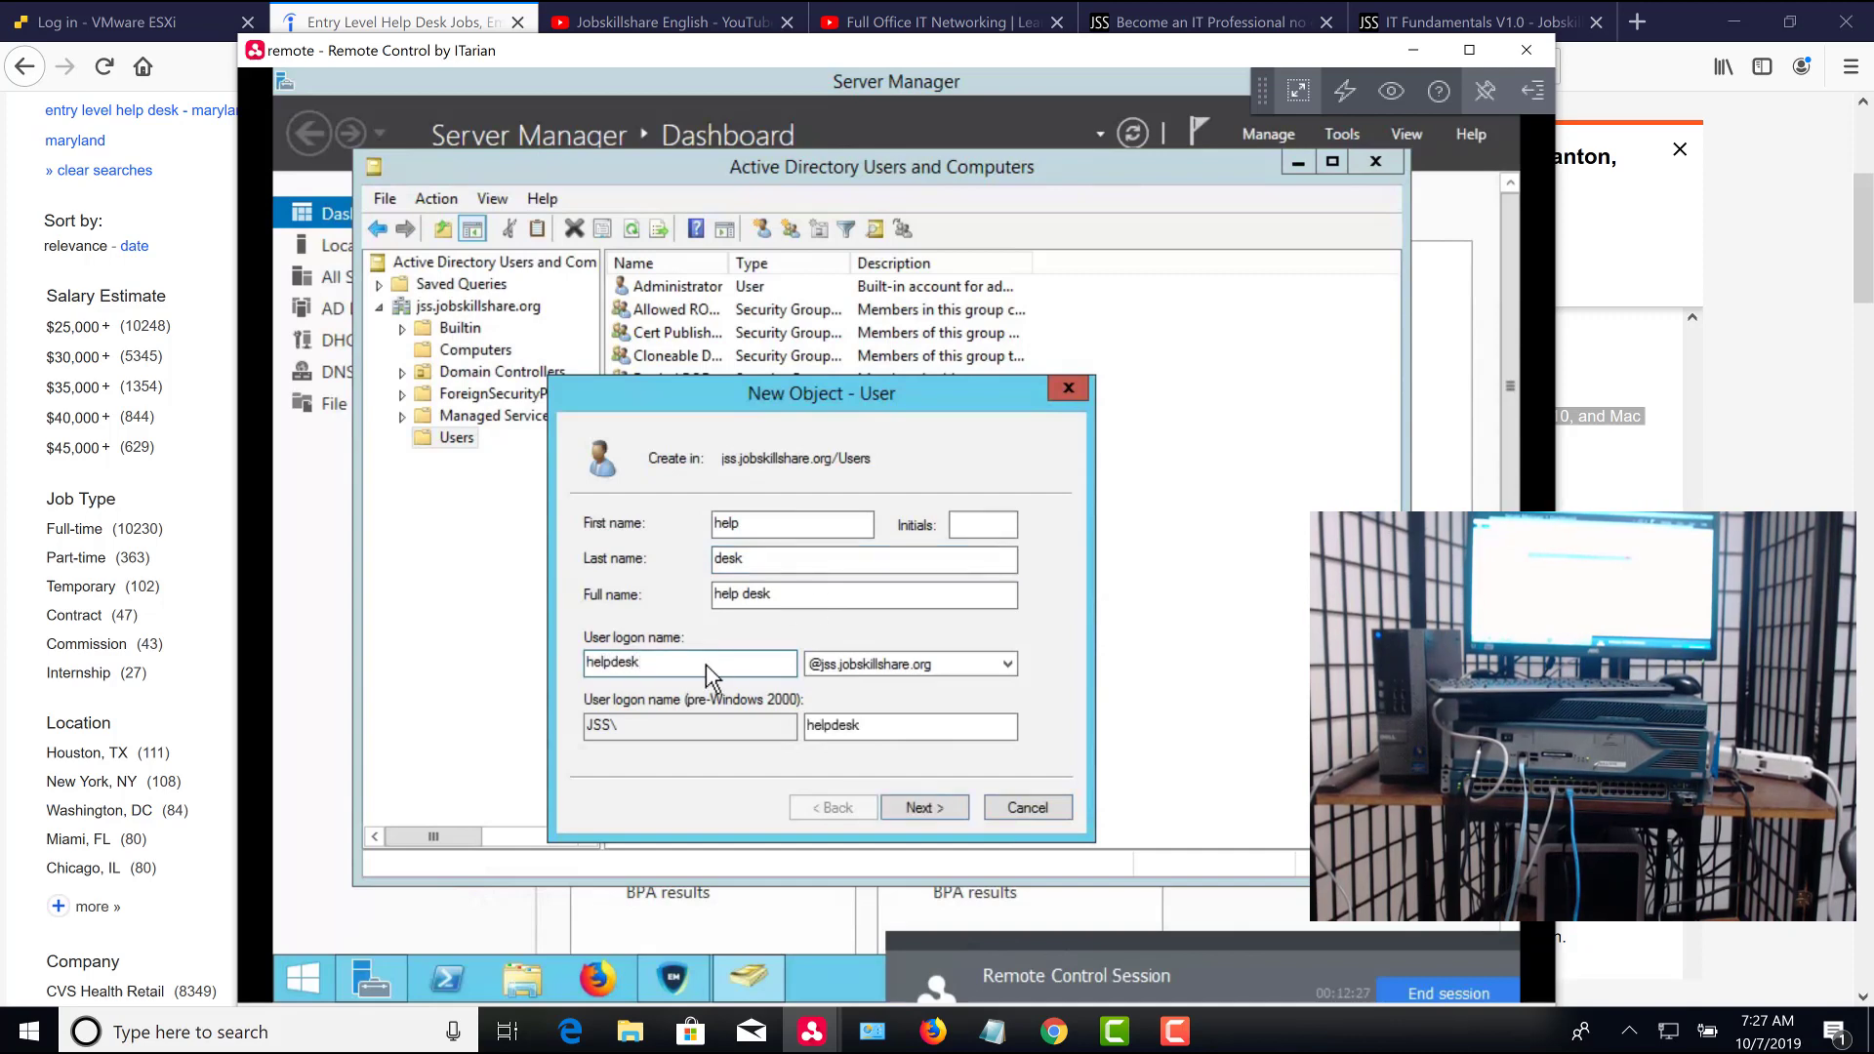
drag(706, 664, 449, 655)
click(912, 805)
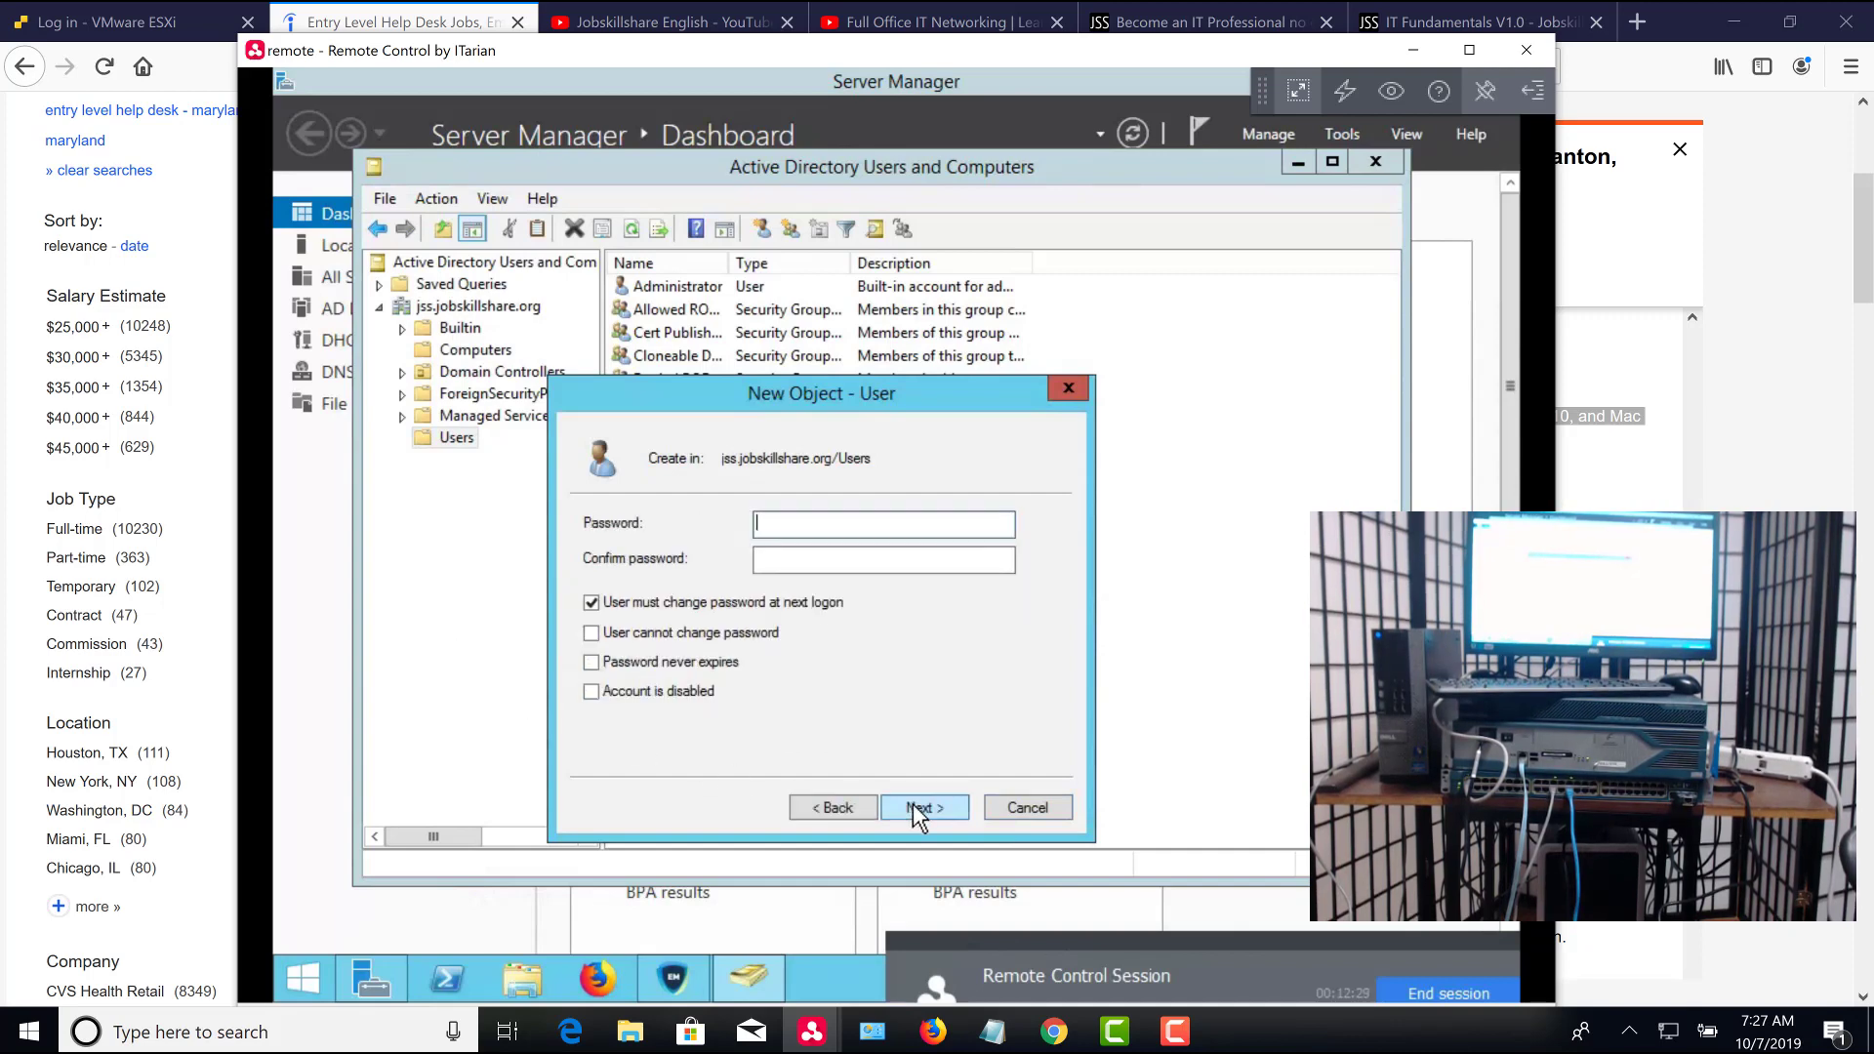
Set the user's password, clear 'must change password at next logon', and finish the wizard
click(705, 603)
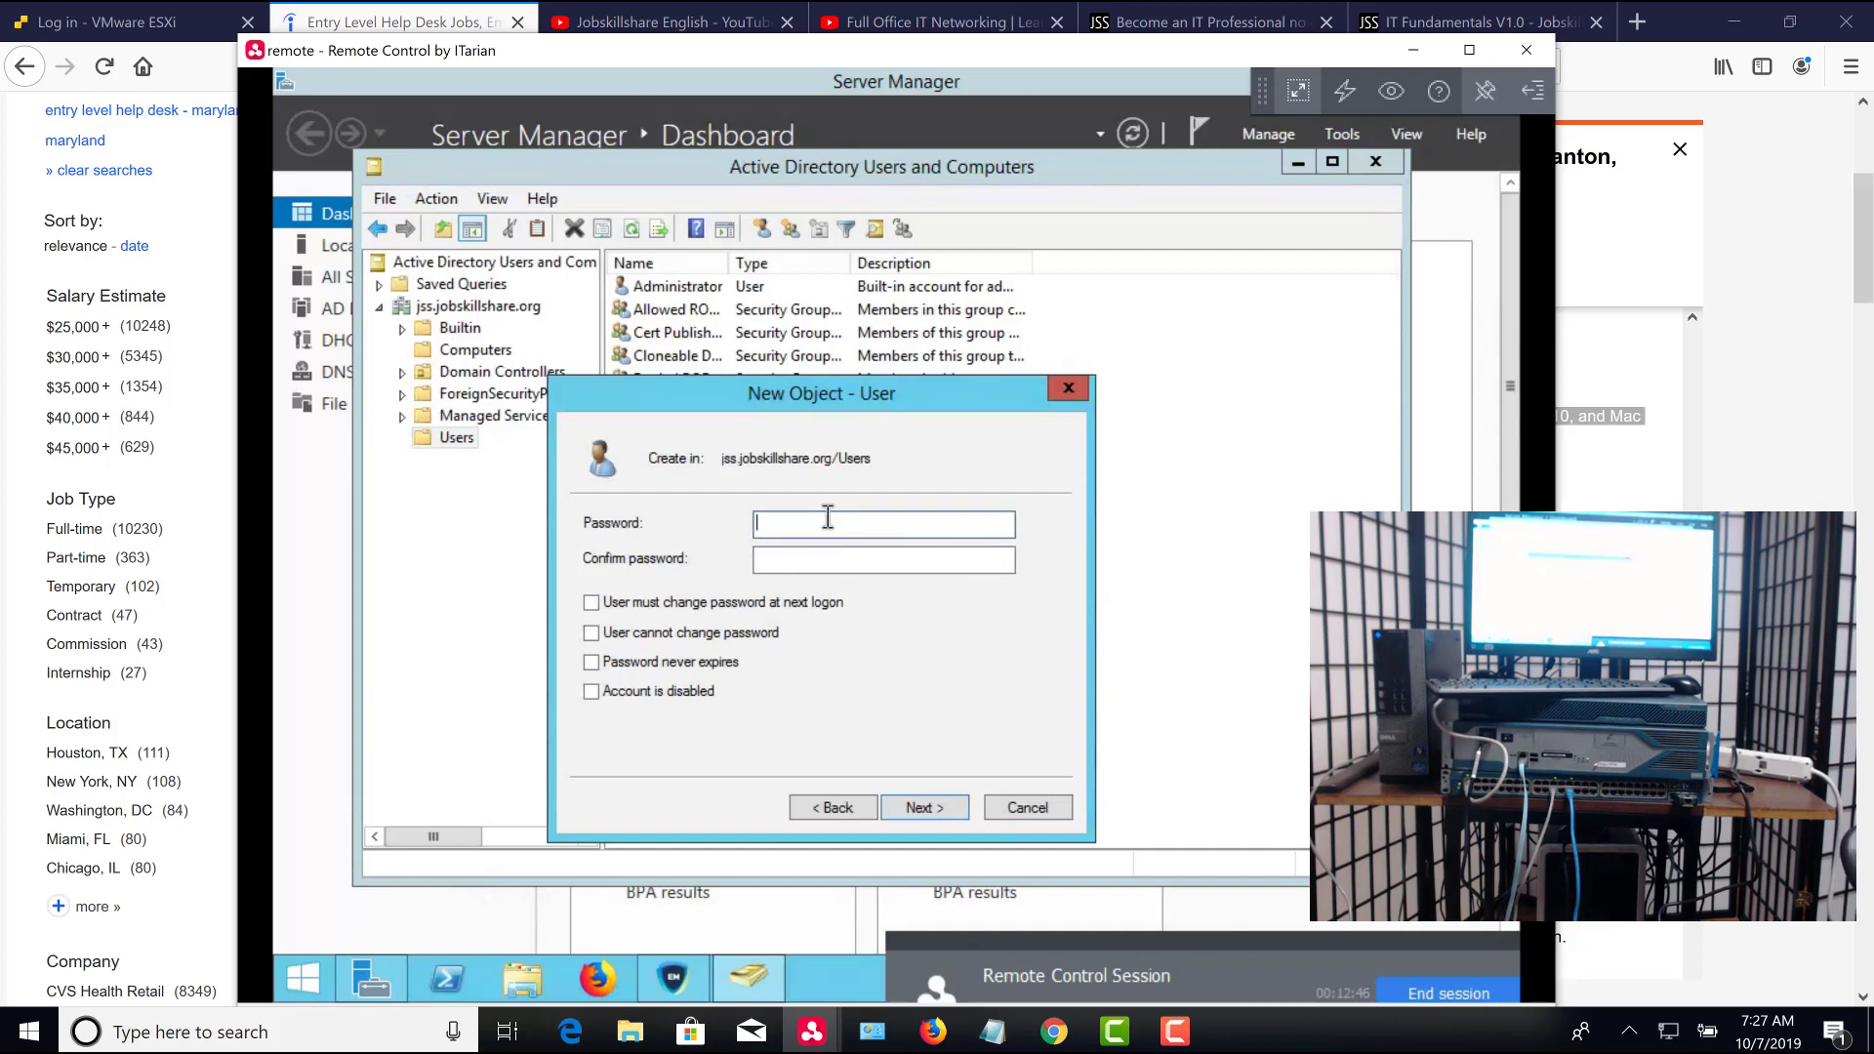
click(828, 518)
text(•••••••••)
key(Tab)
text(•••••)
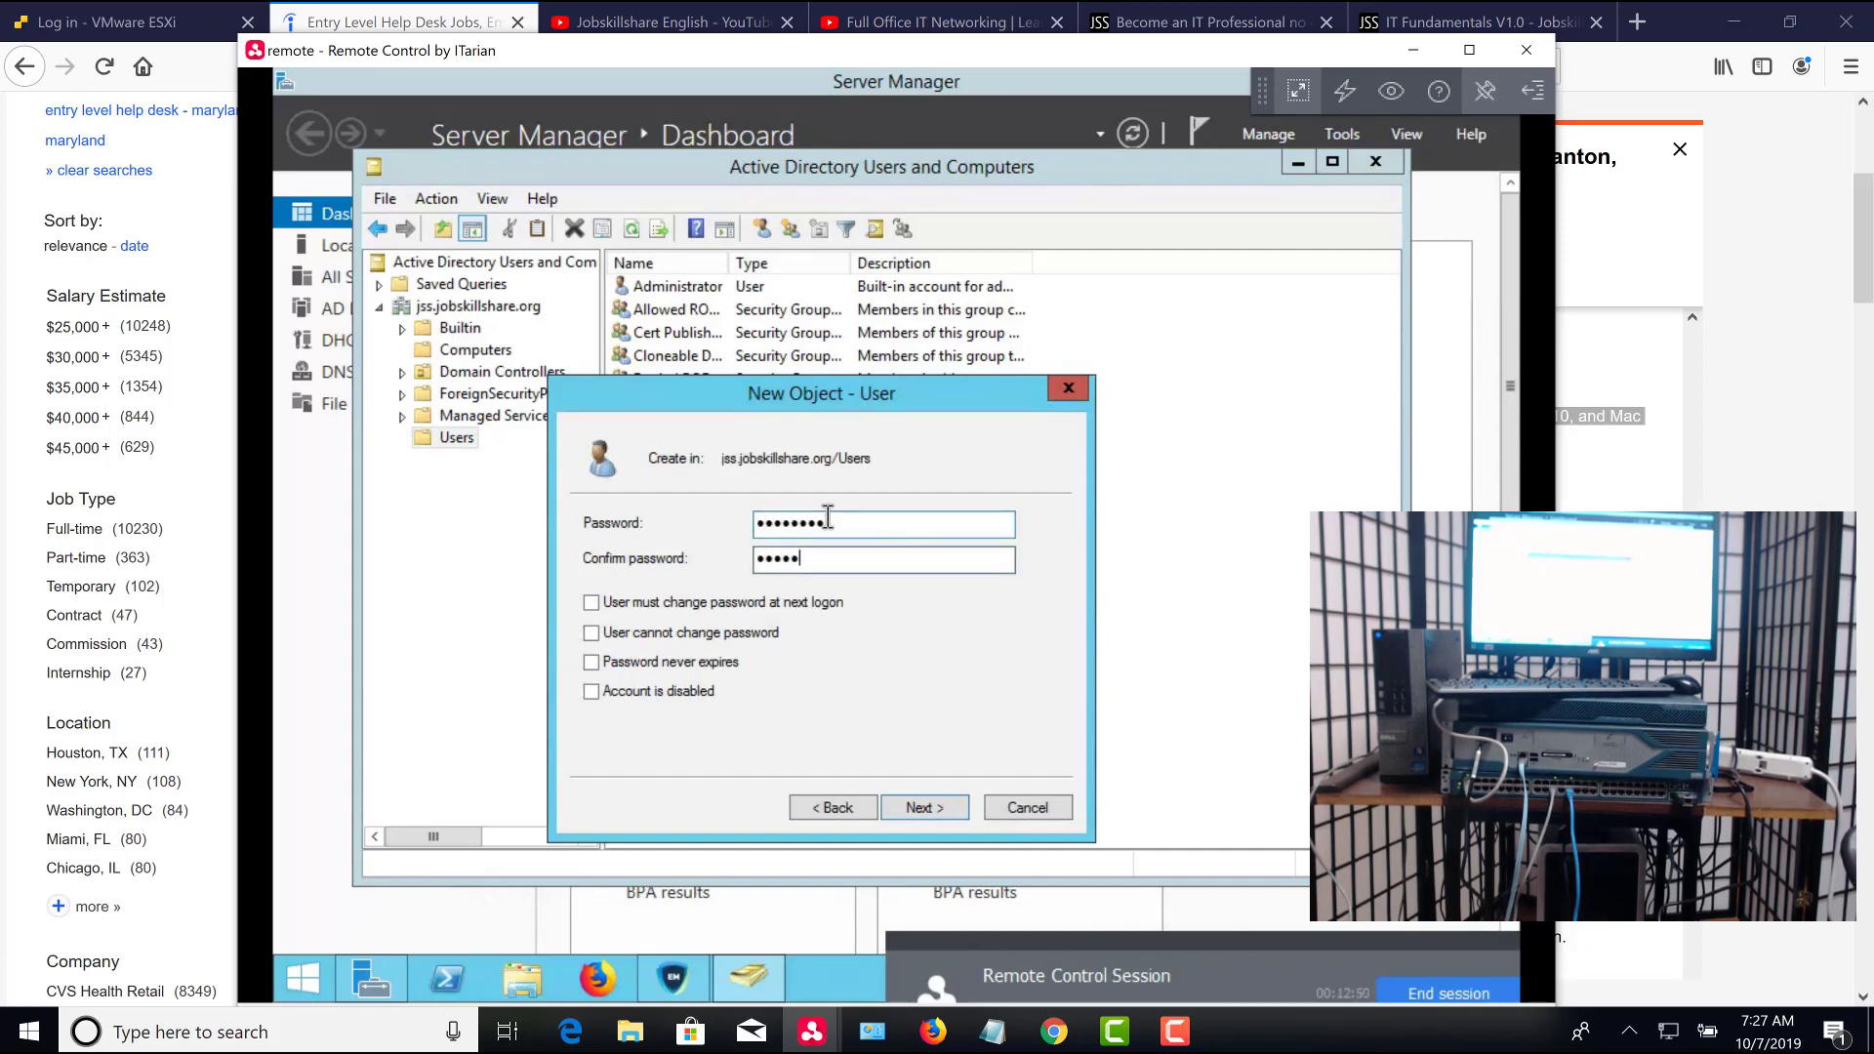
text(••••)
click(944, 808)
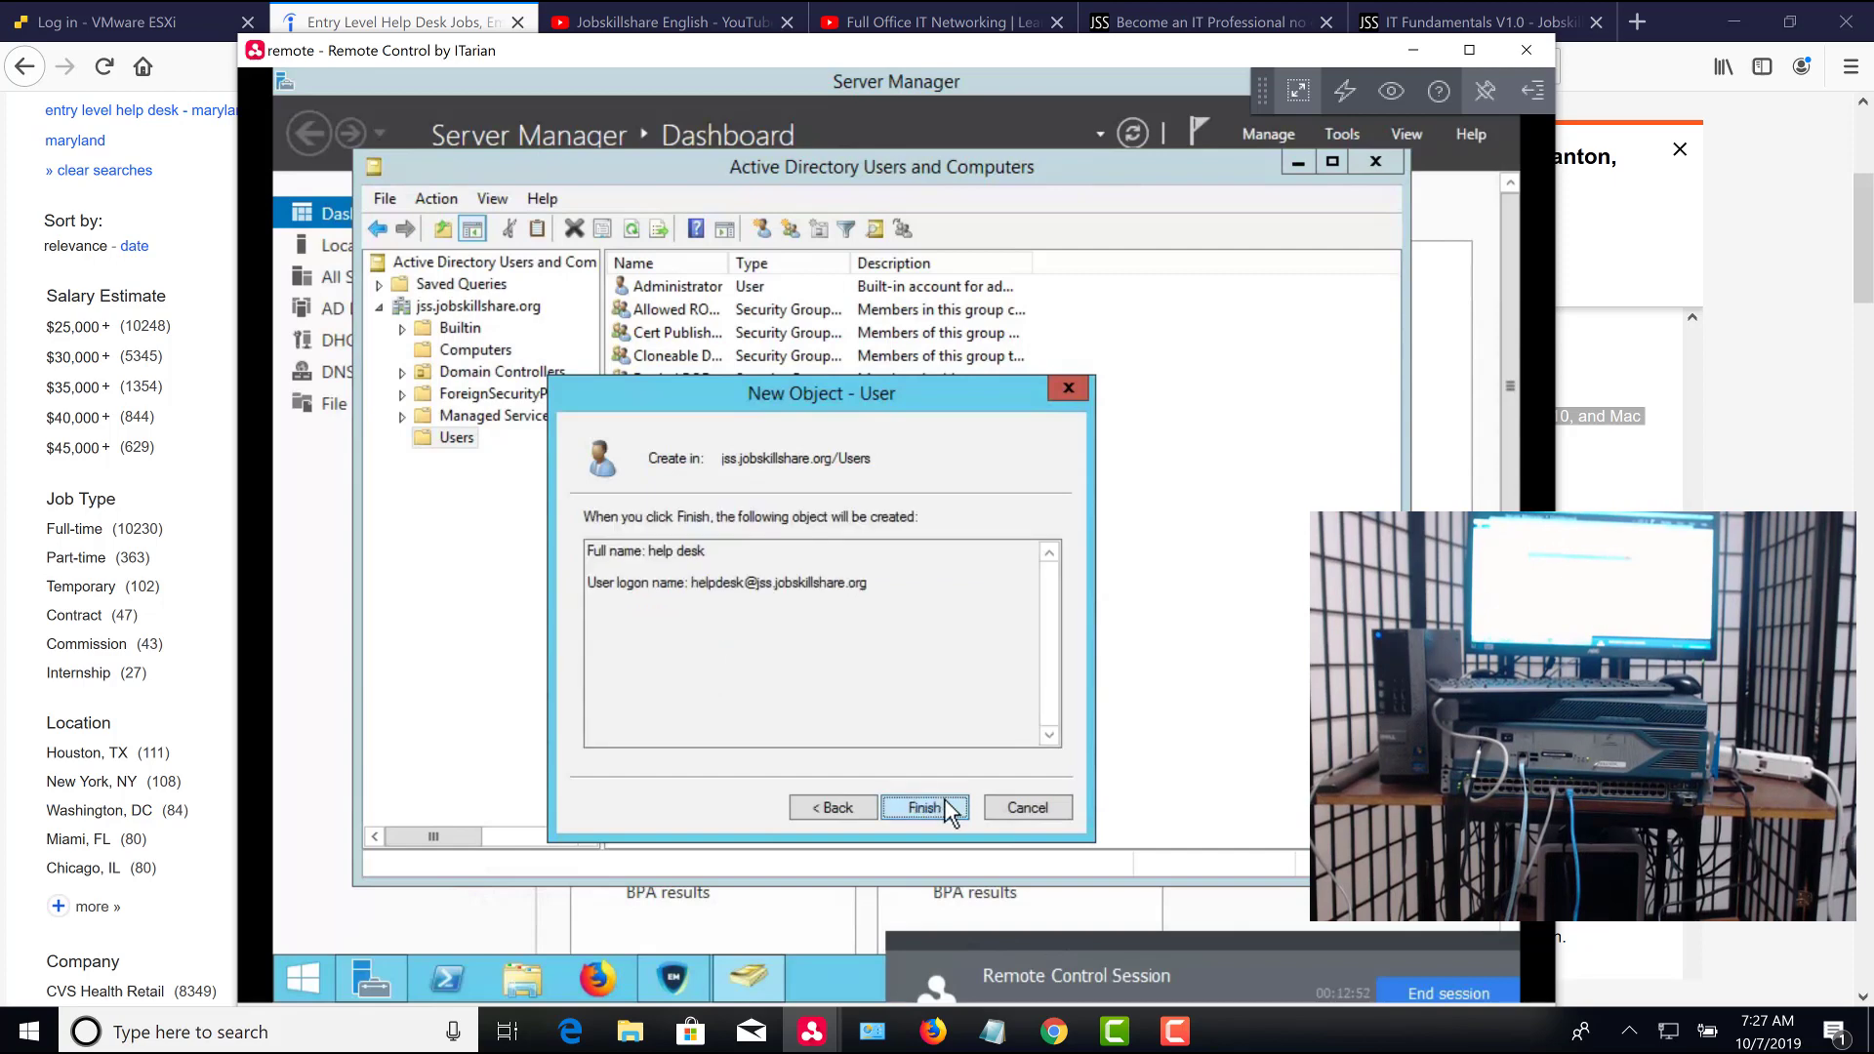
click(943, 808)
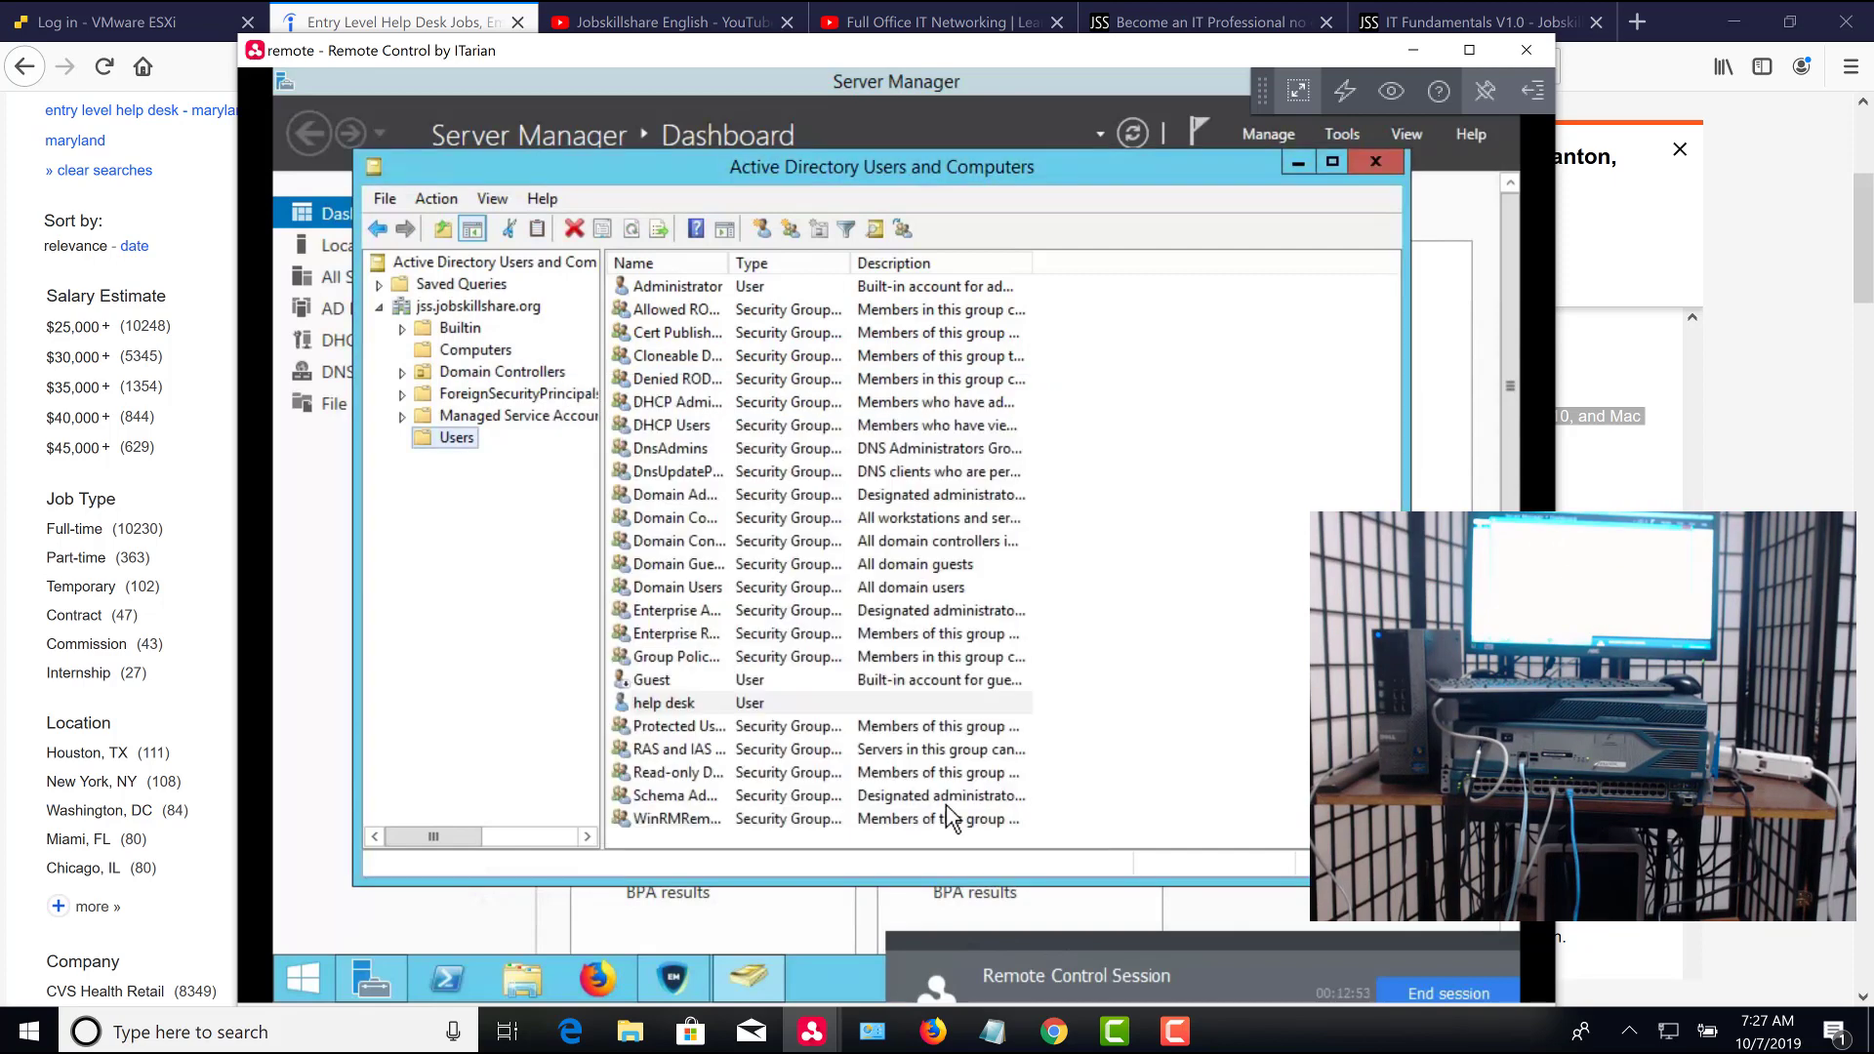
Add 'domain admins' to the help desk user's Member Of list and apply the change
right_click(656, 705)
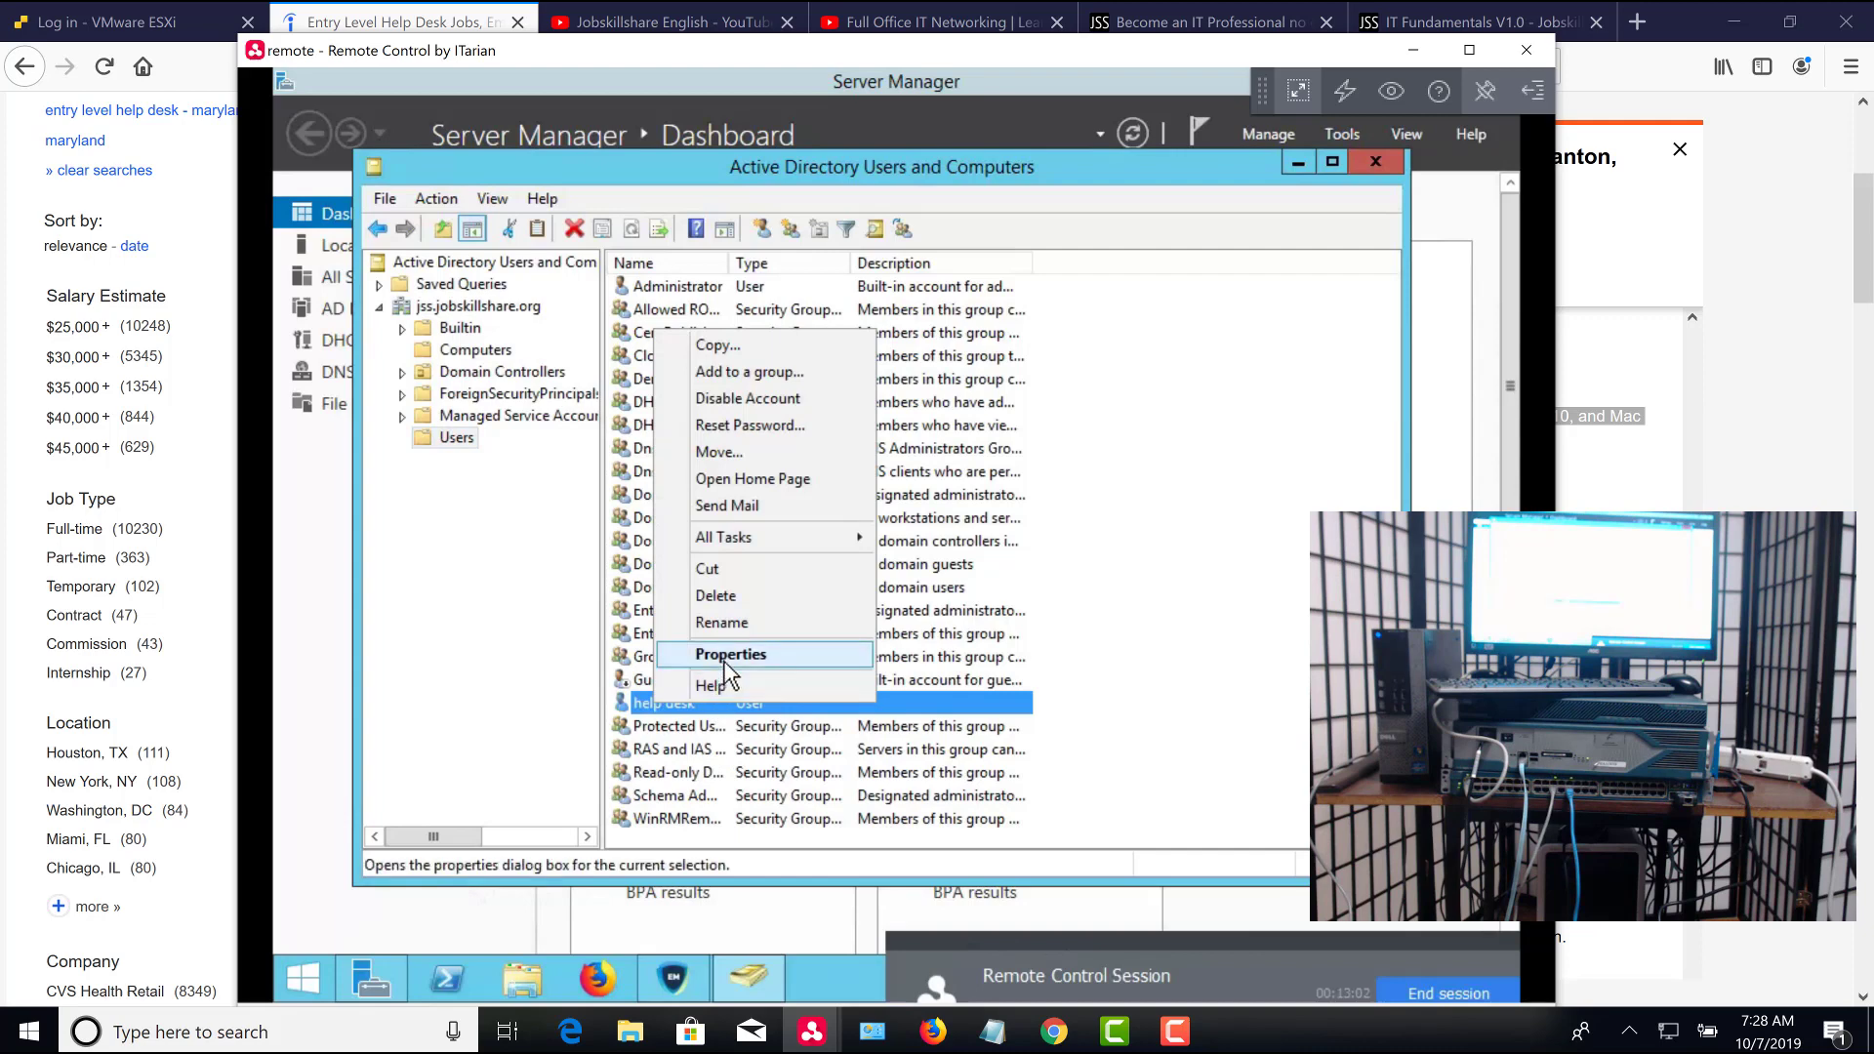
click(725, 656)
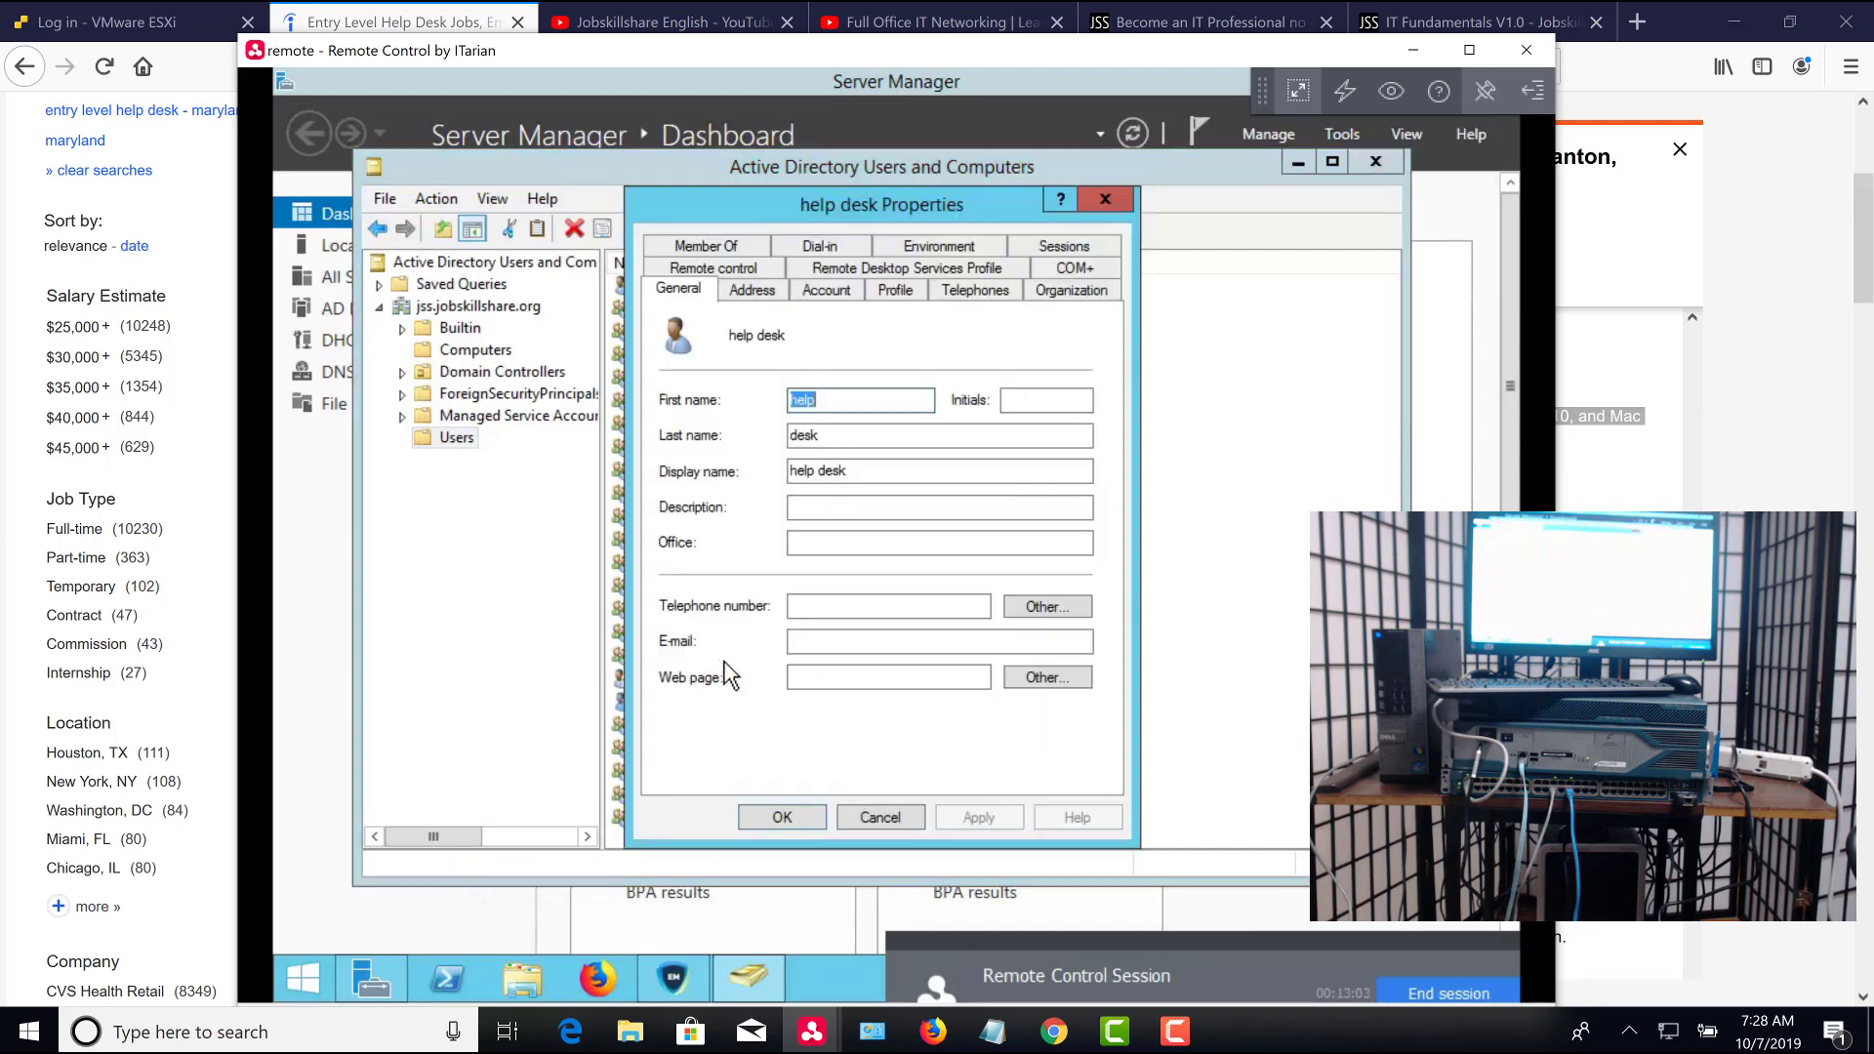
click(704, 250)
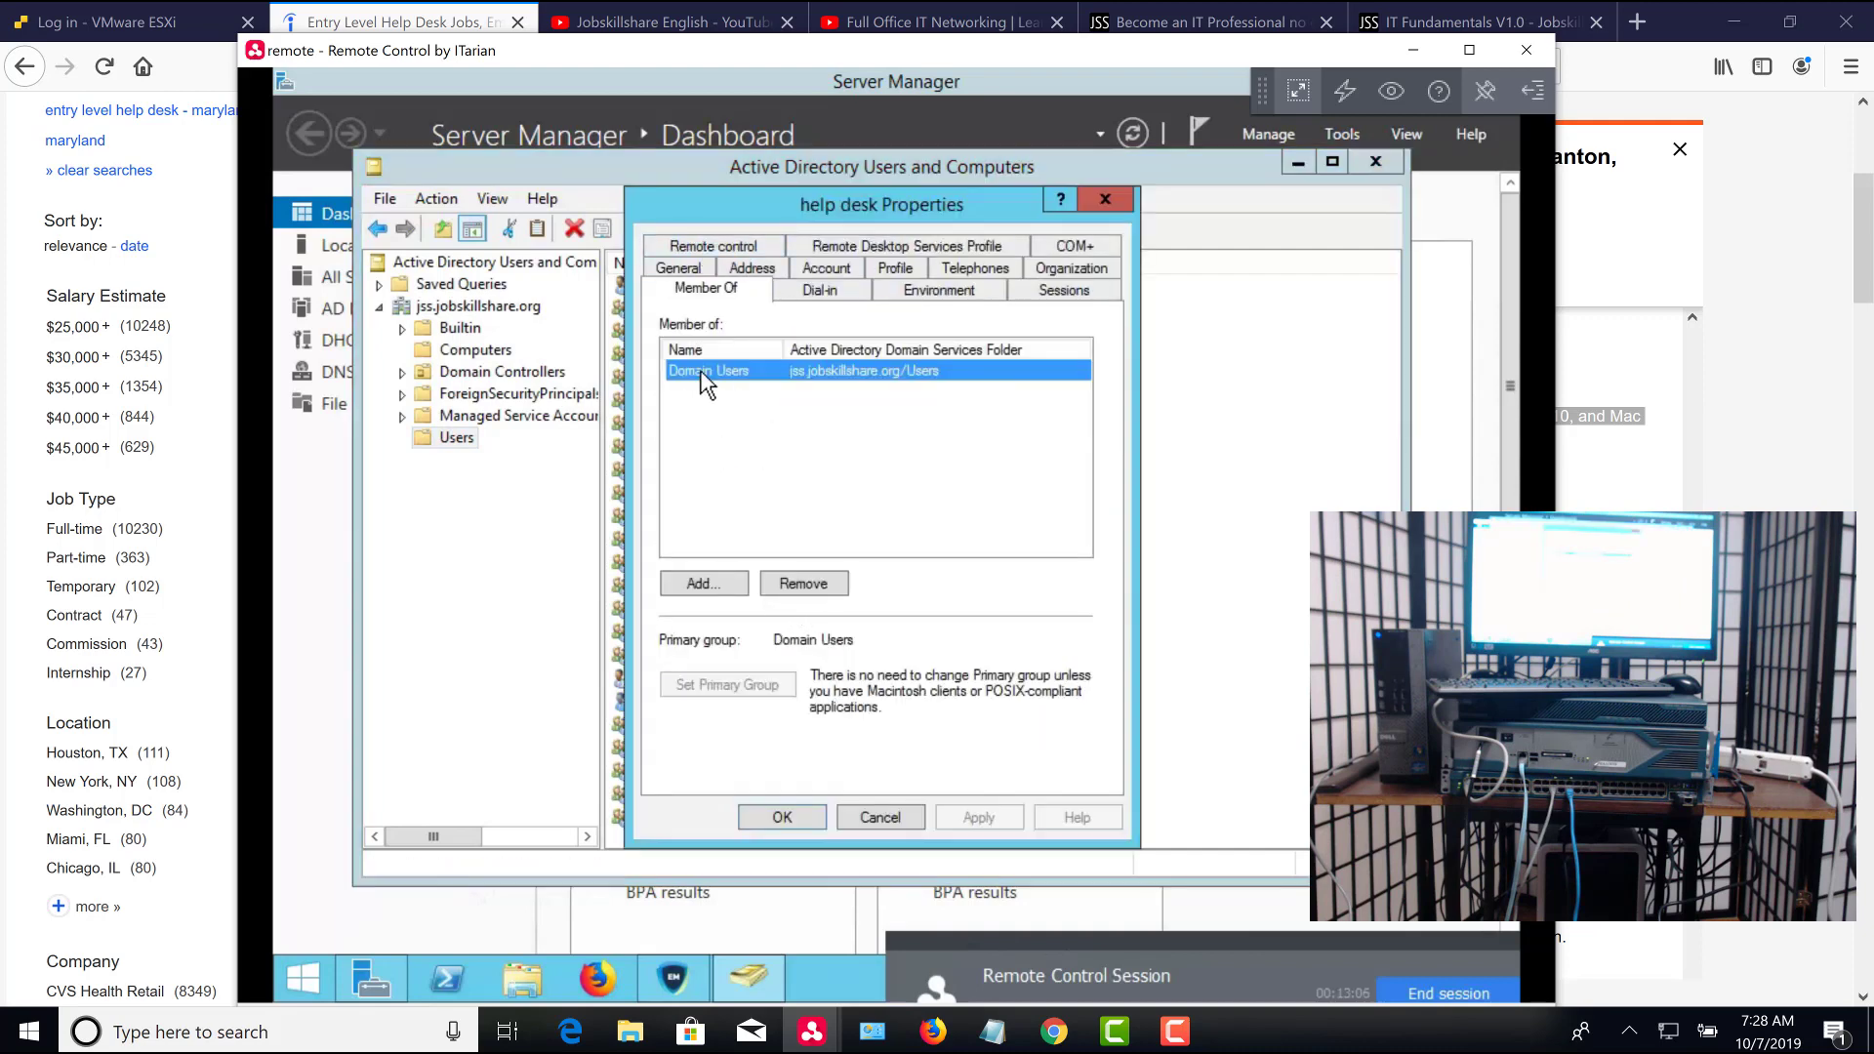
click(716, 583)
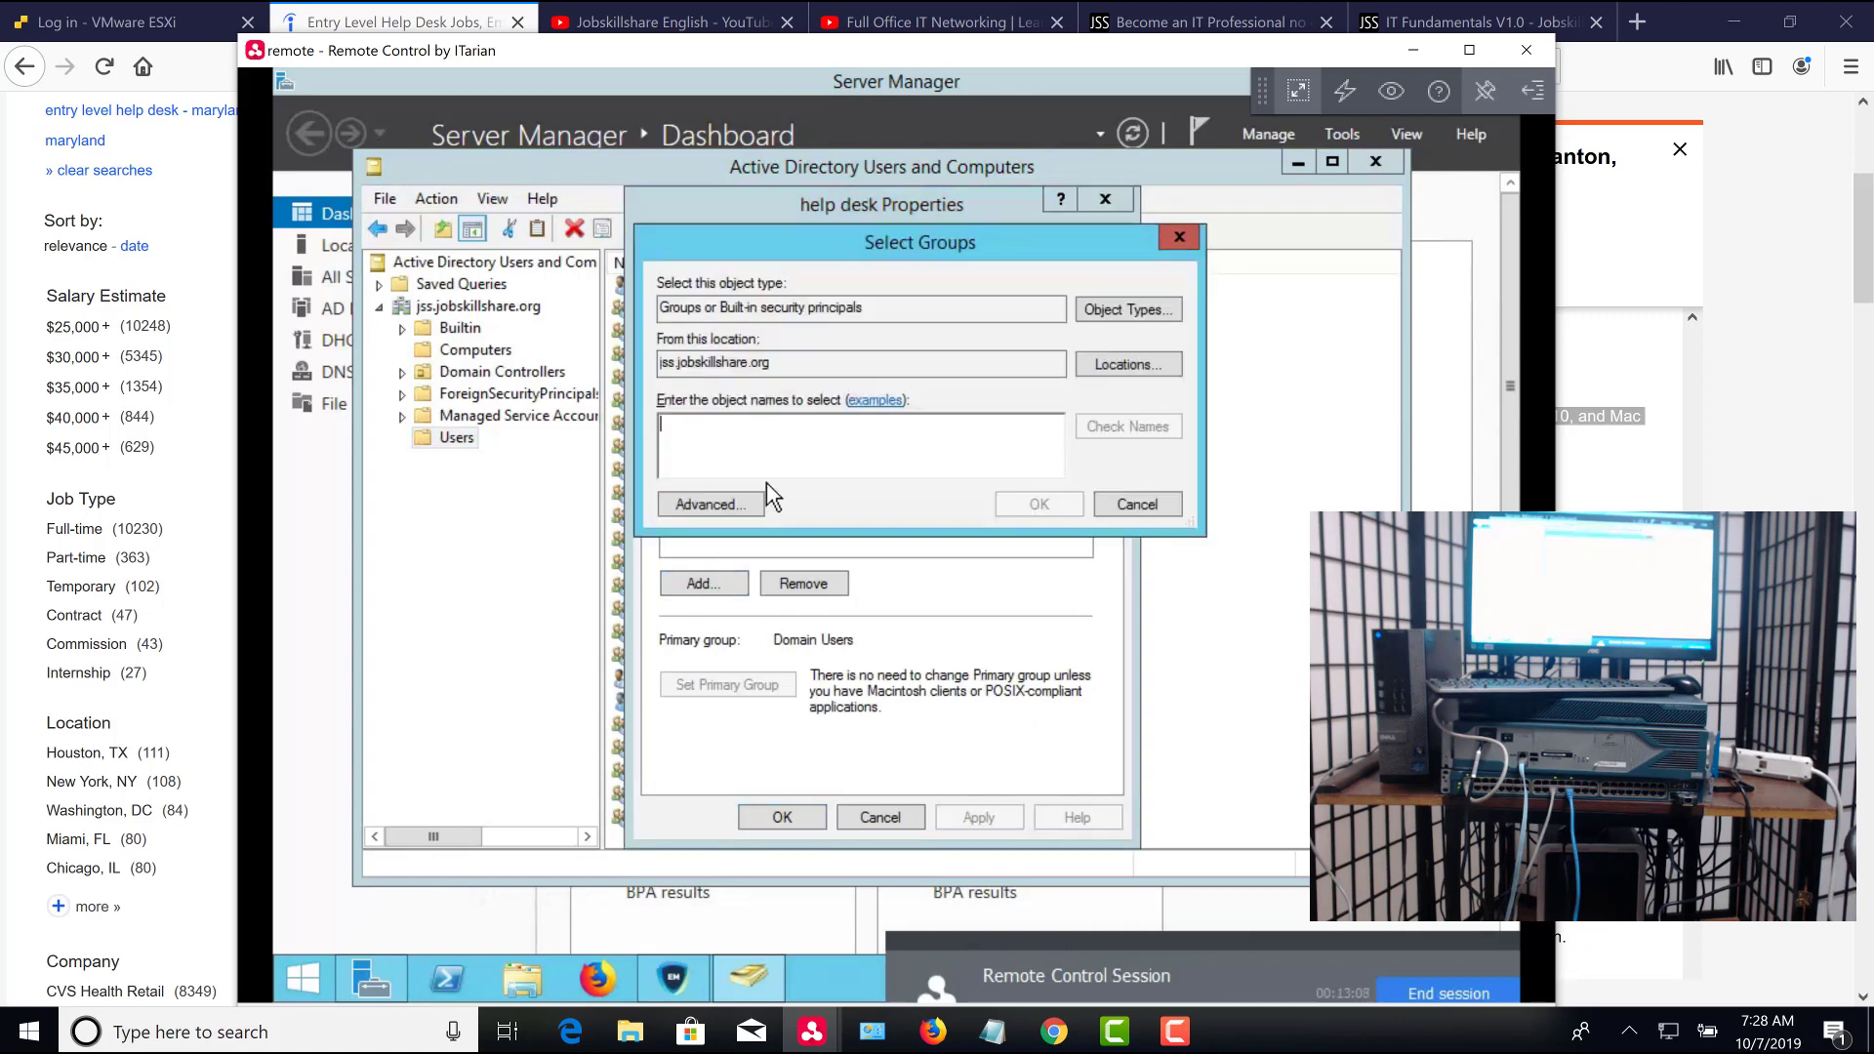
text(domain ad)
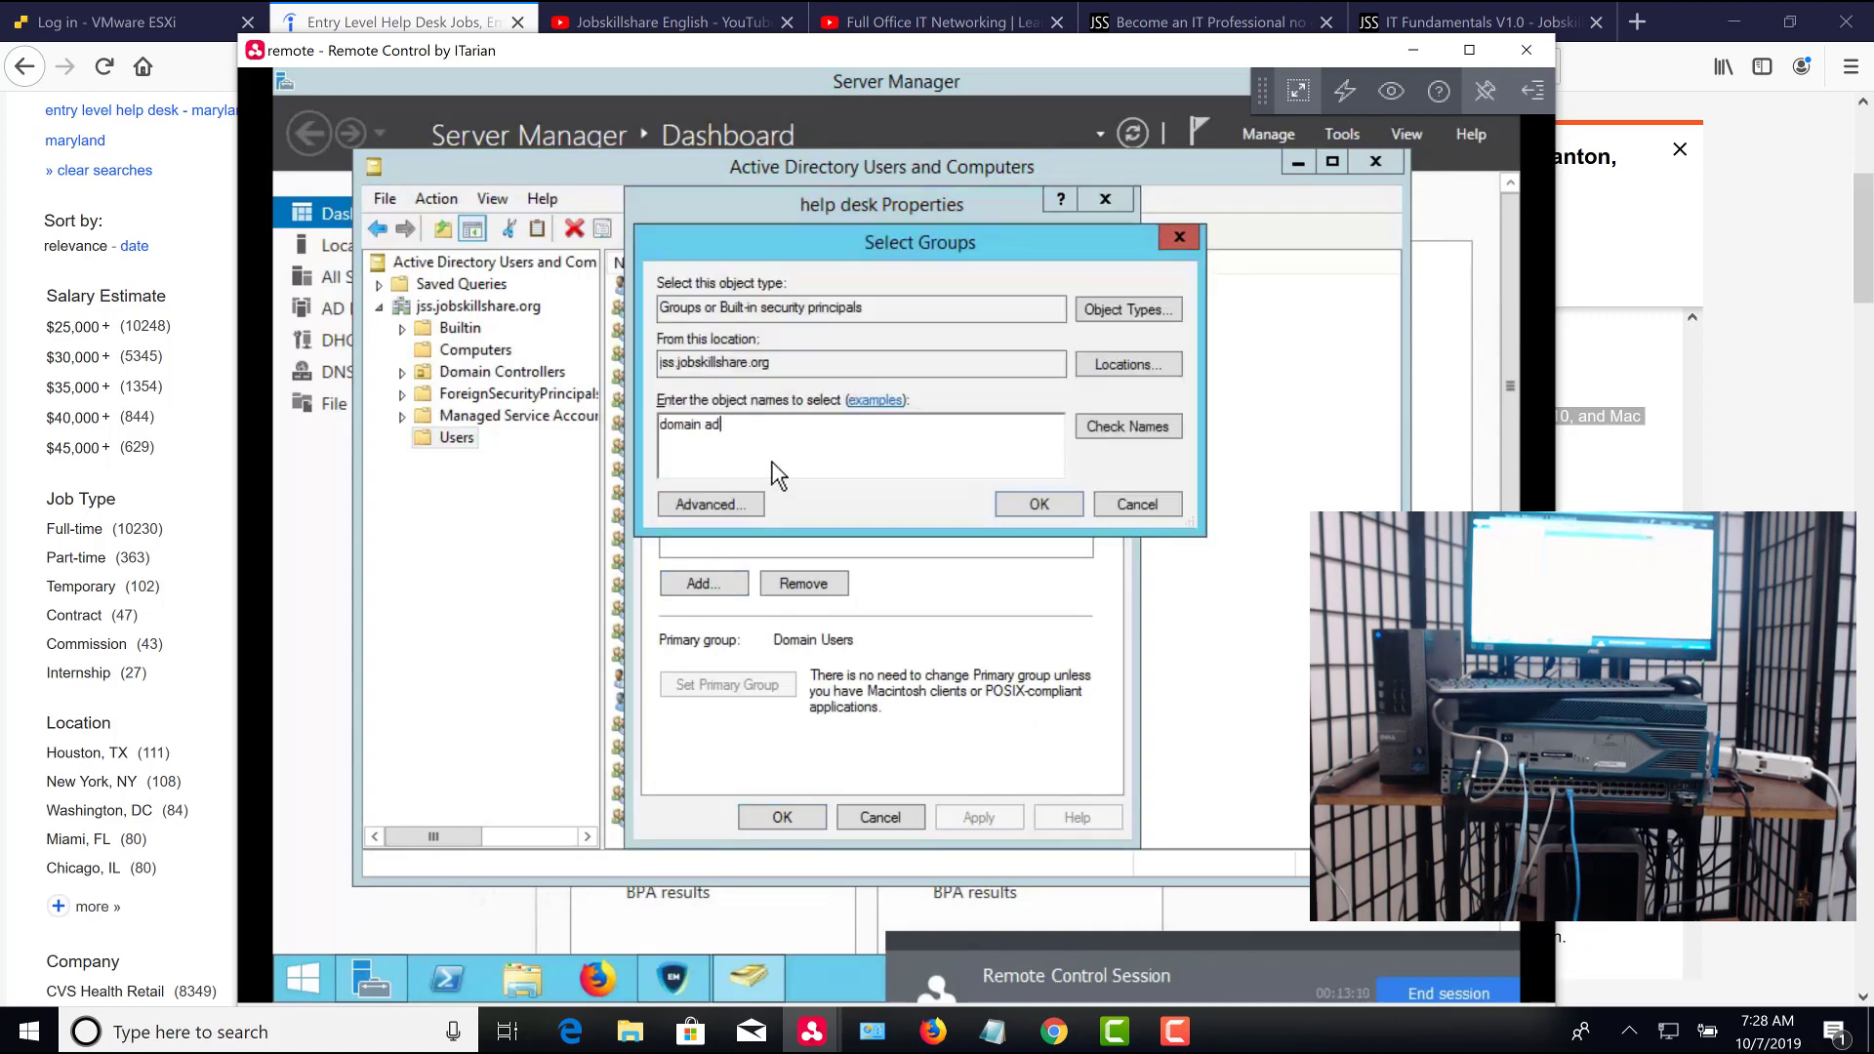
text(mins)
key(Return)
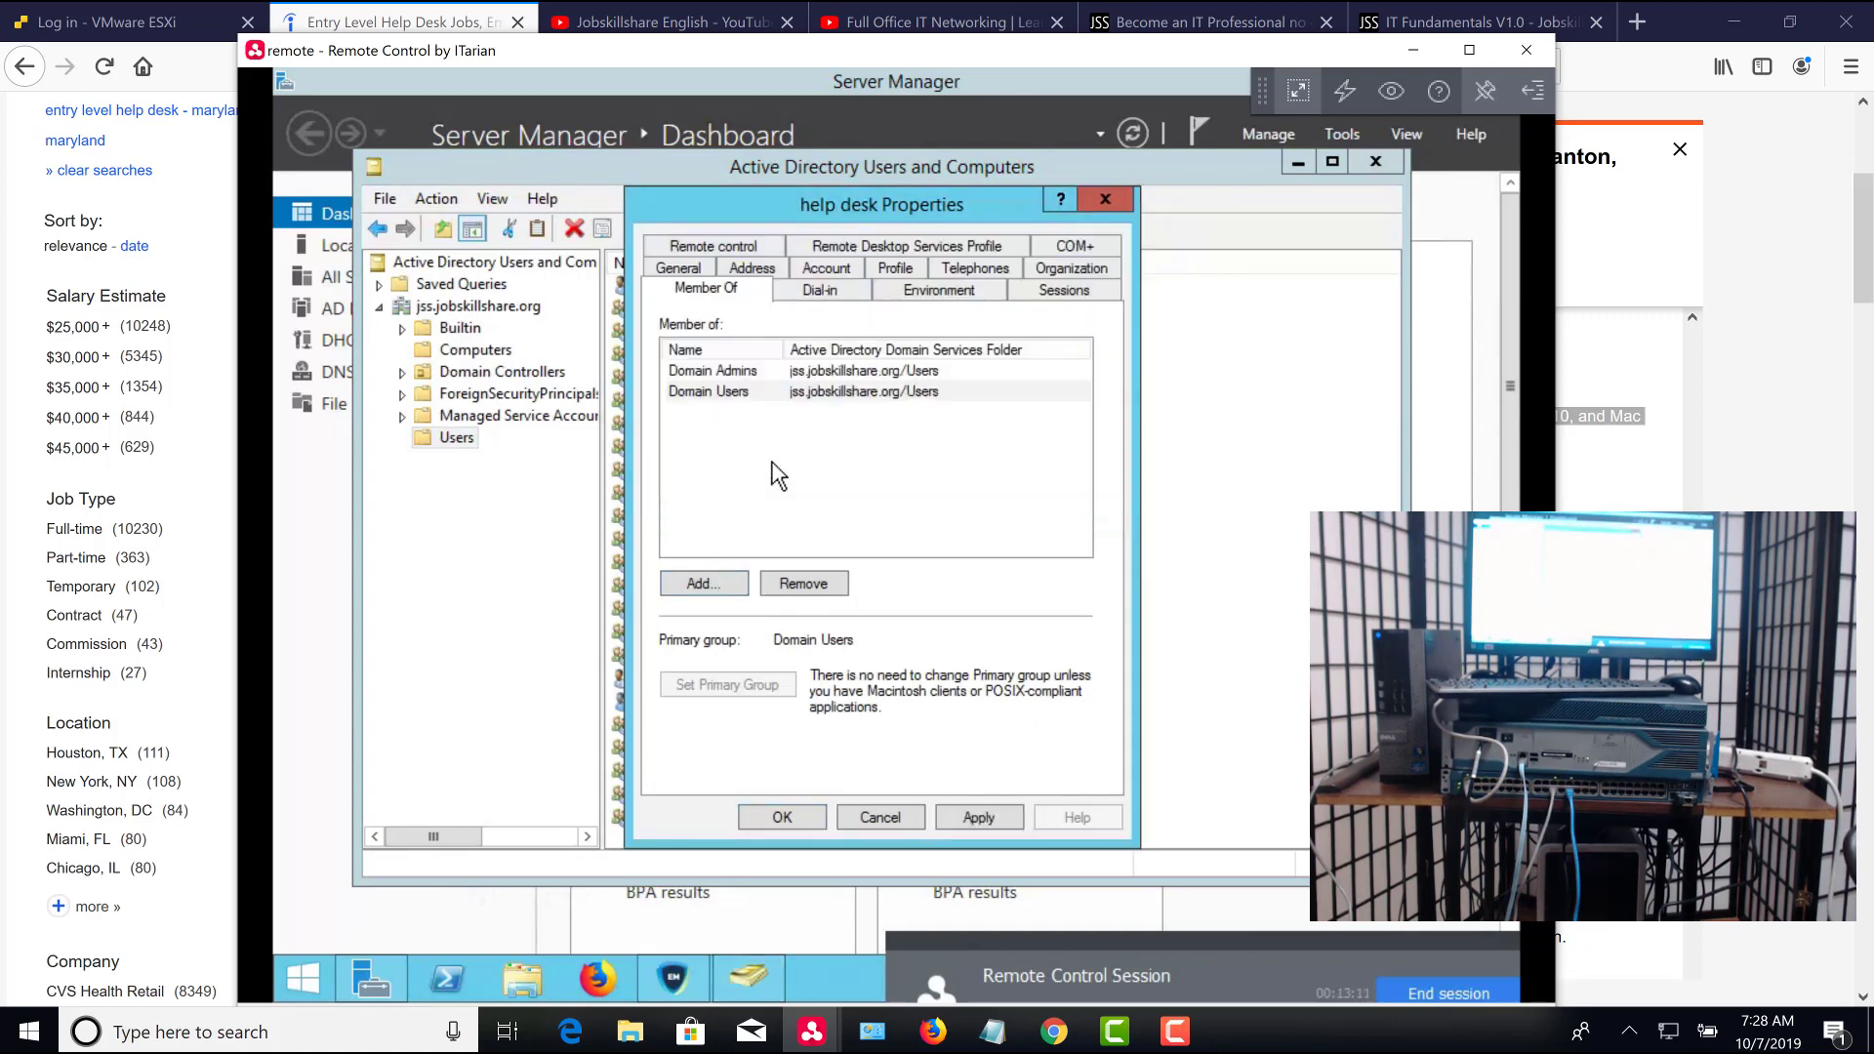
click(753, 373)
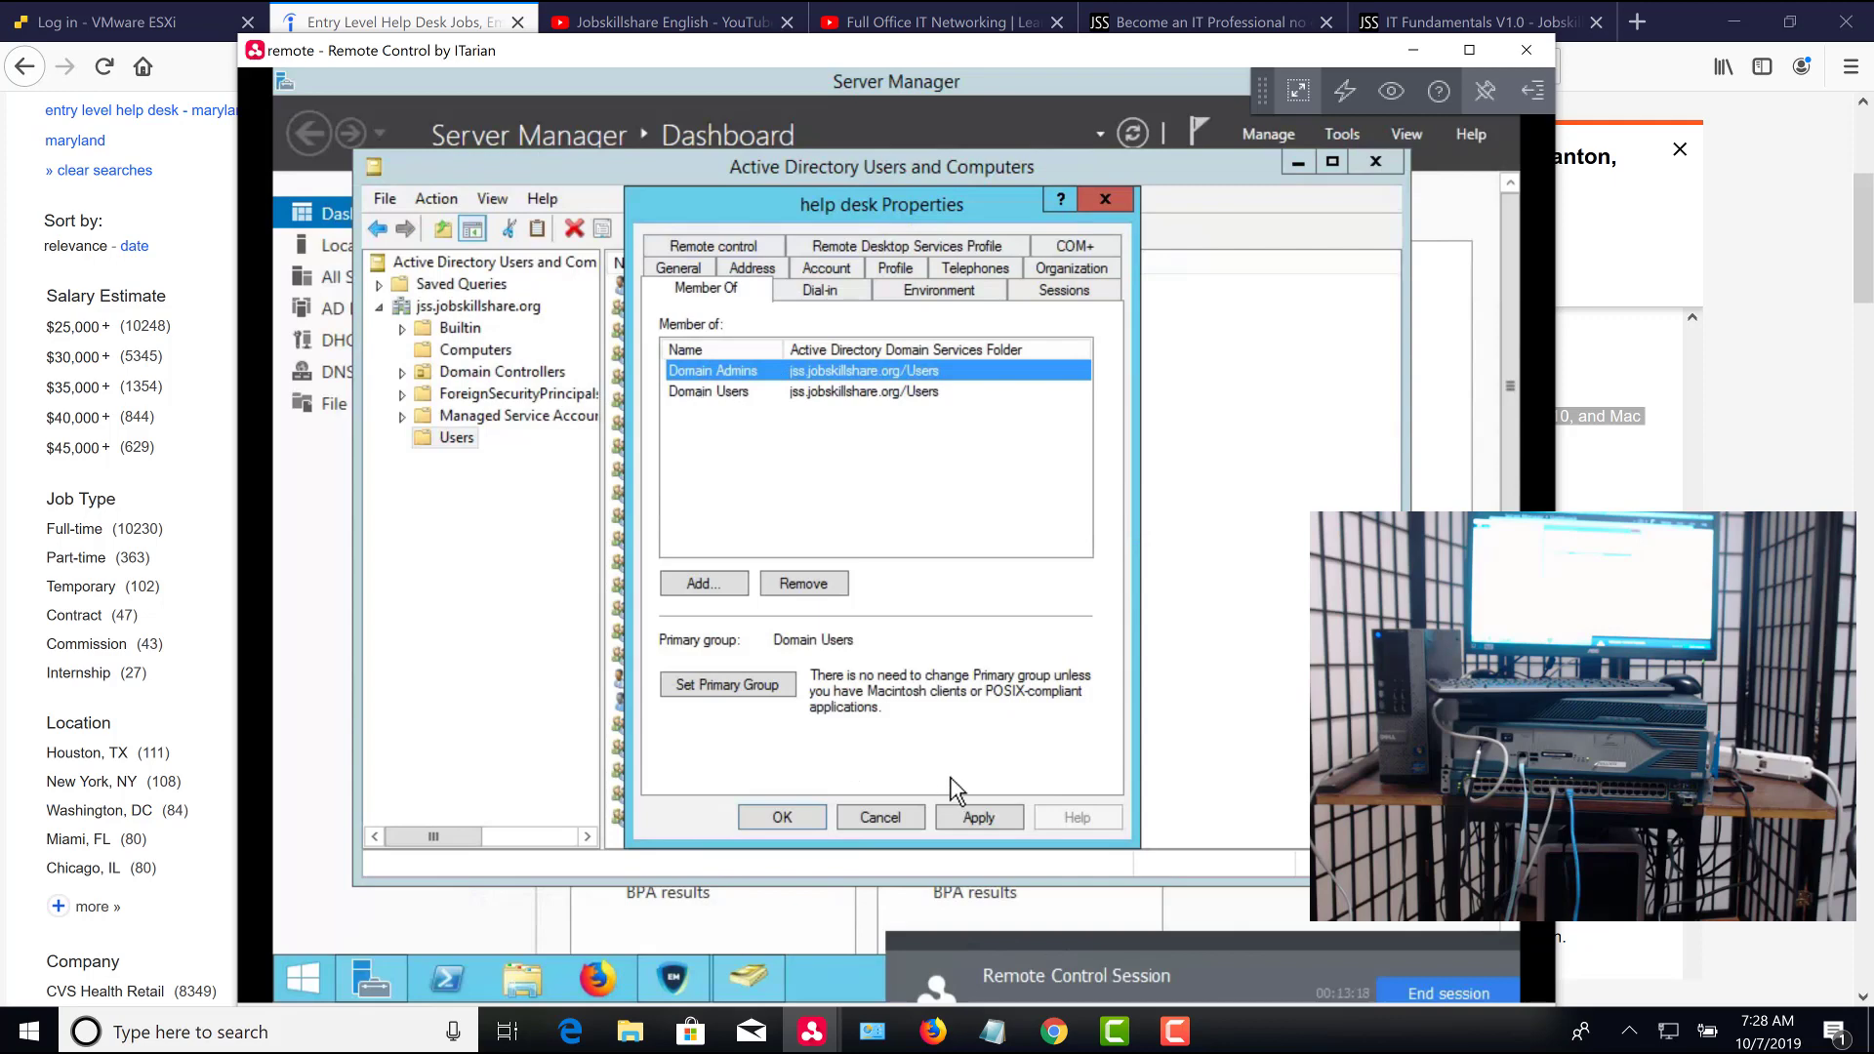
click(976, 820)
click(782, 818)
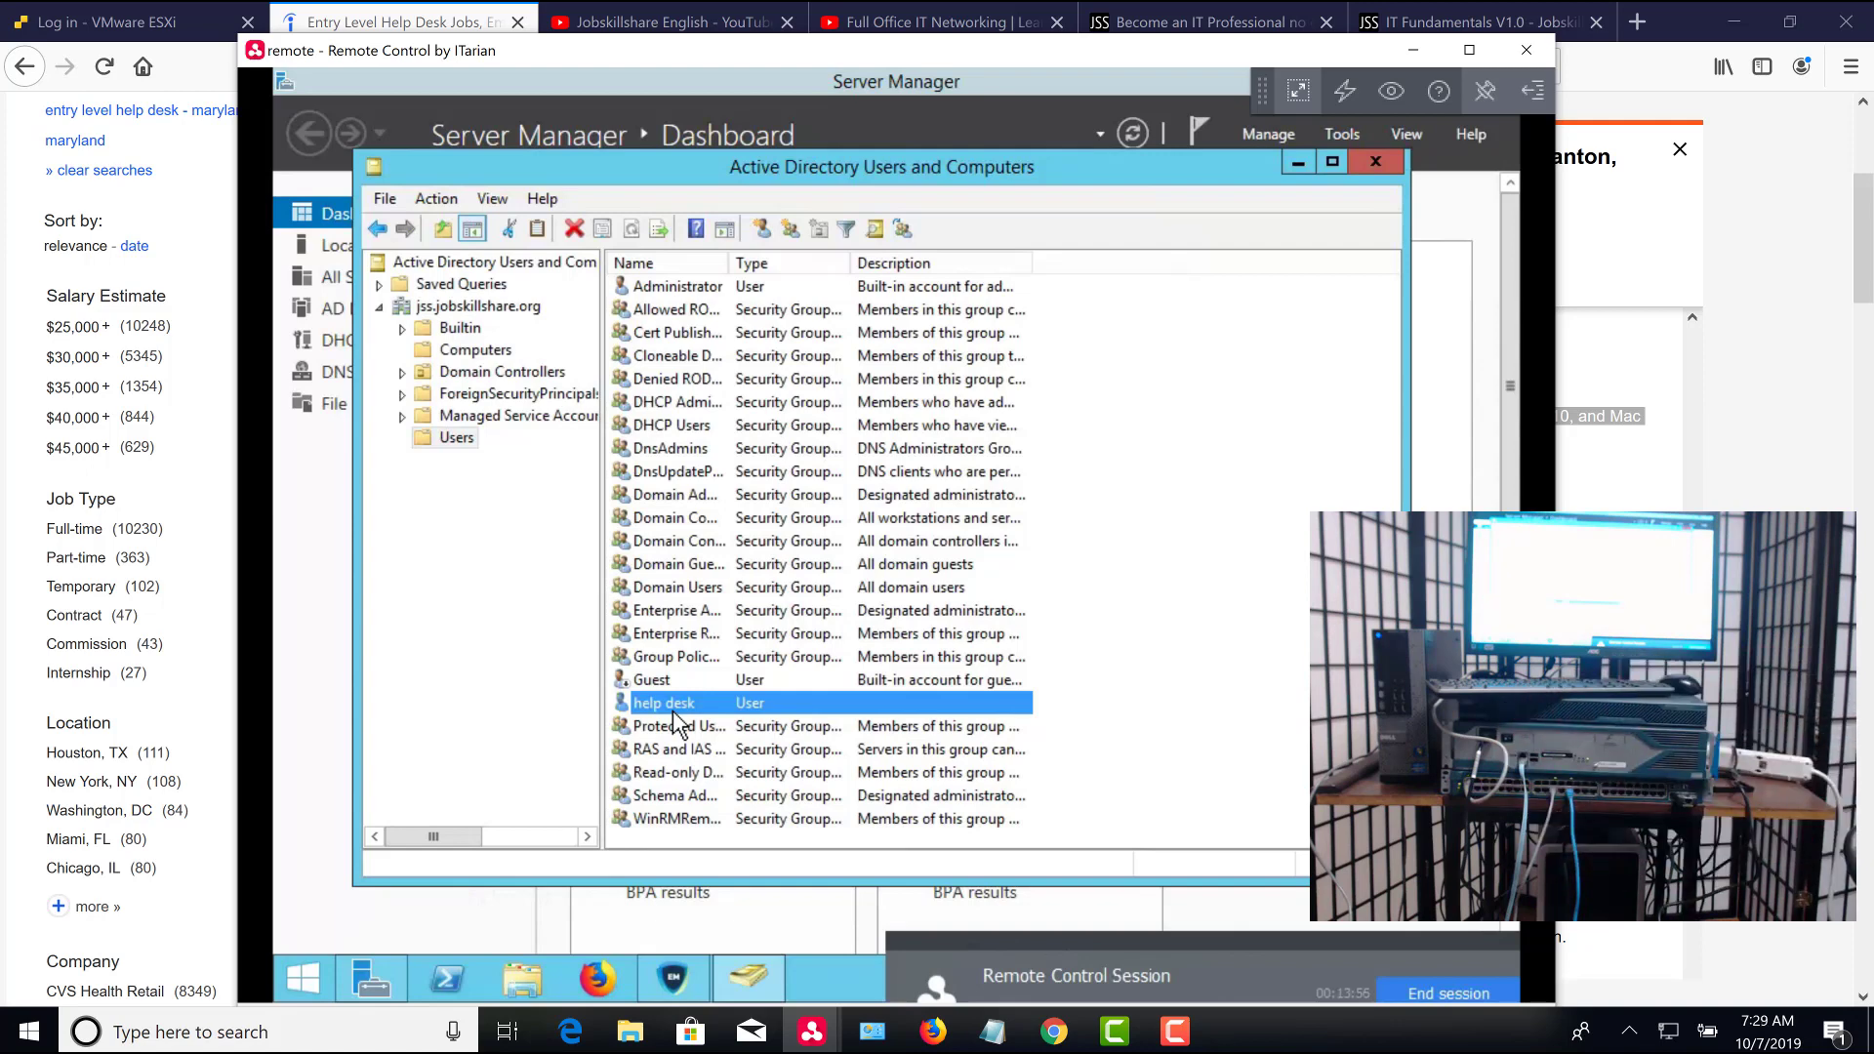
Minimize the Active Directory Users and Computers window to reveal the Server Manager dashboard
click(1301, 163)
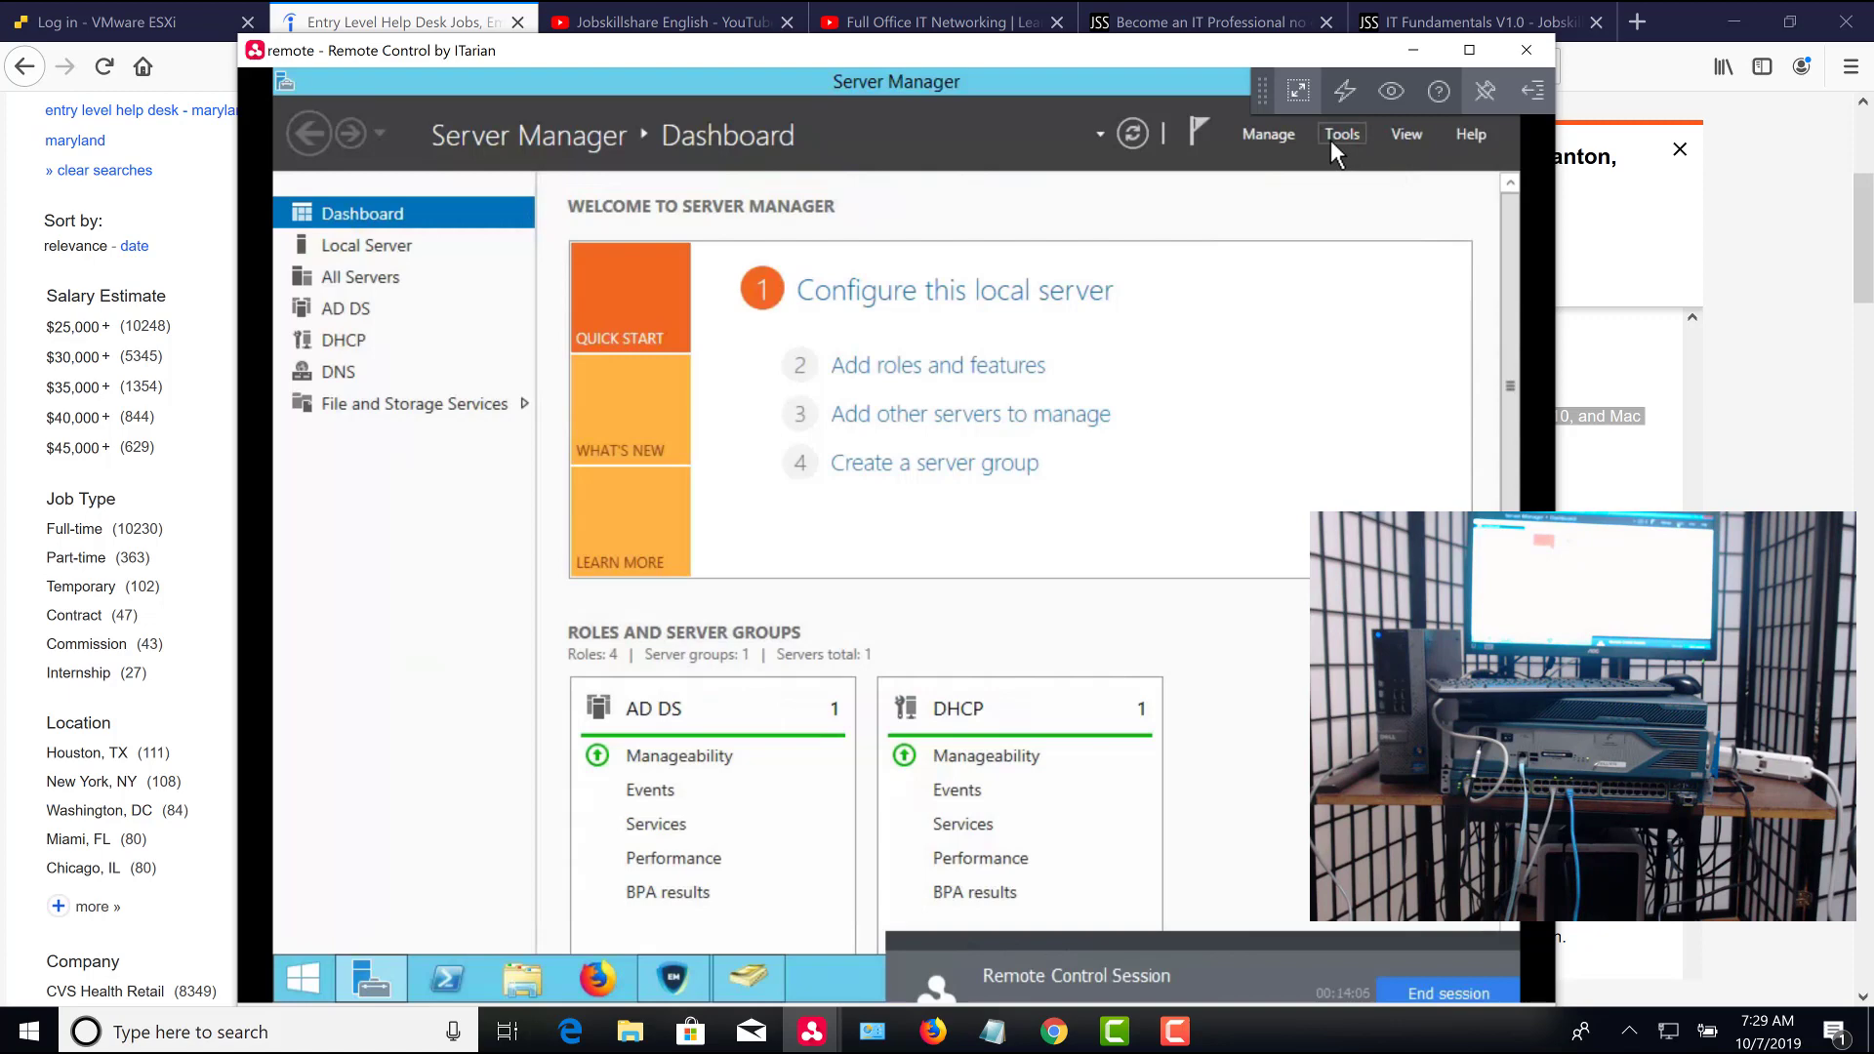
Launch Group Policy Management maximized and select Default Domain Policy under jss.jobskillshare.org, dismissing the warning
click(1339, 136)
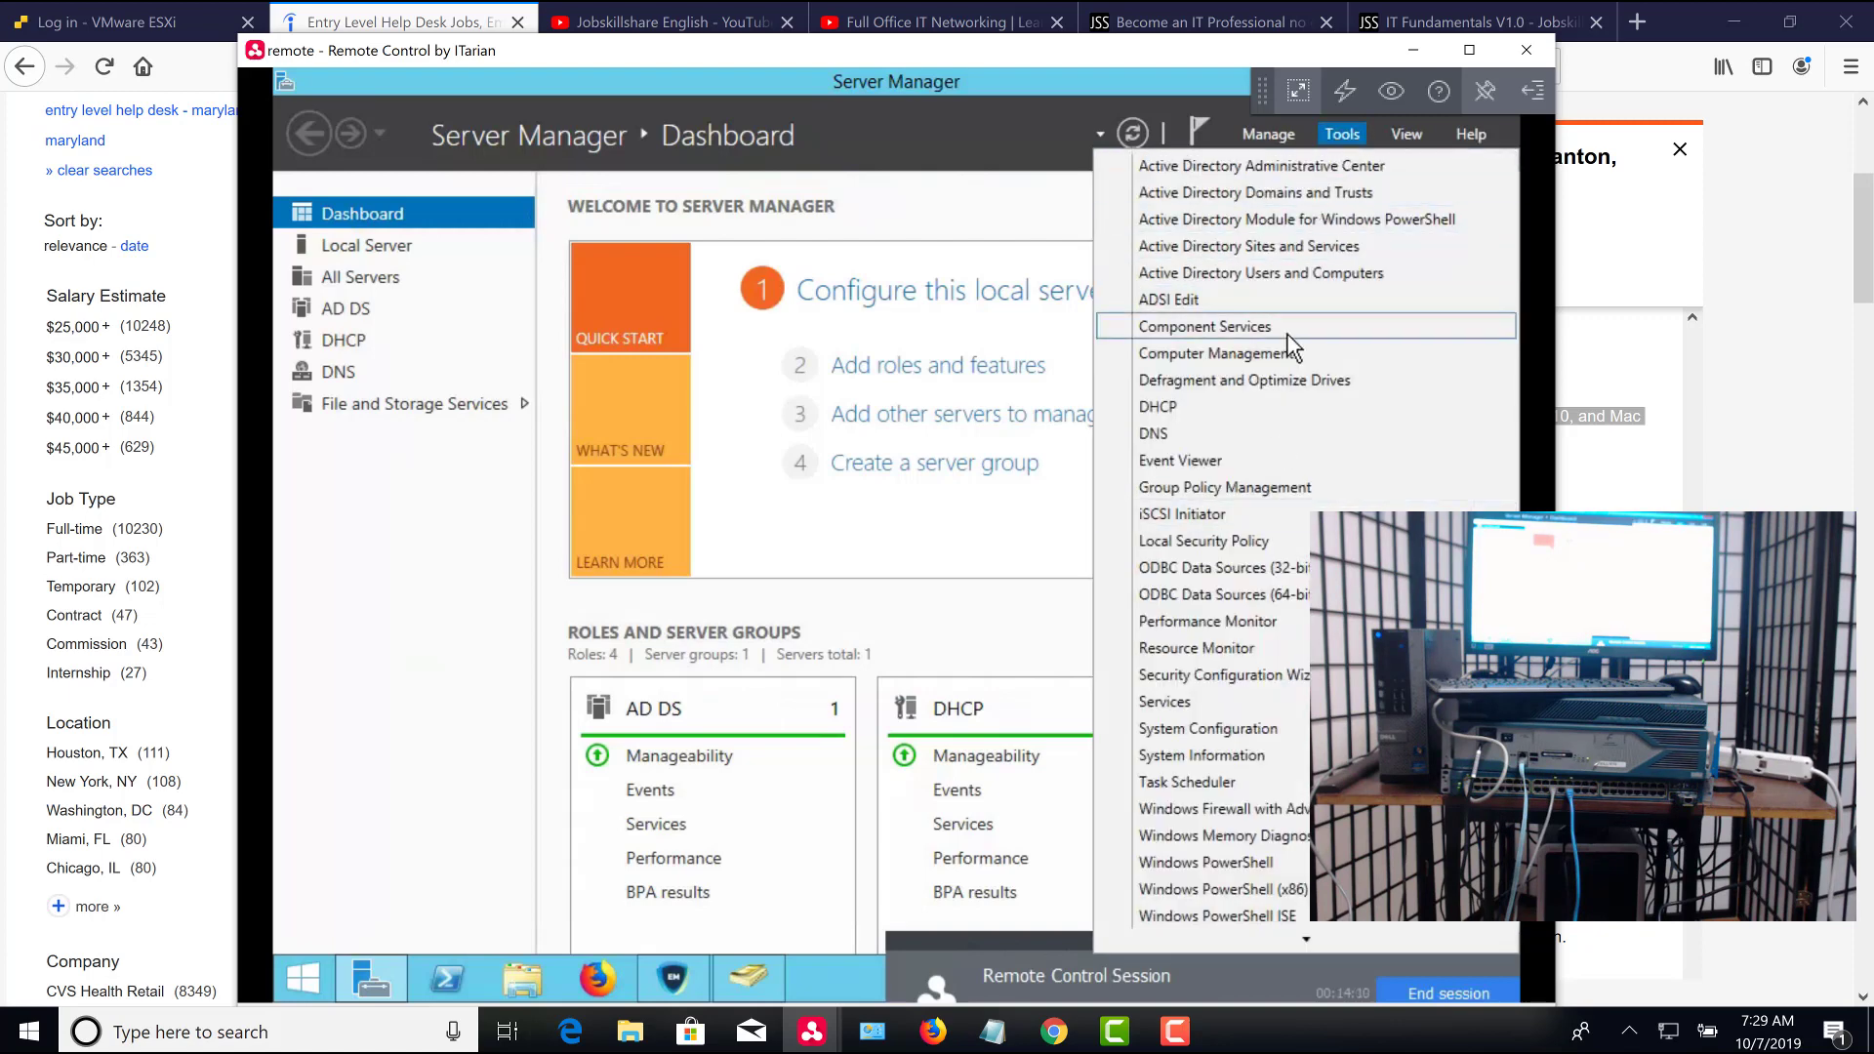
click(1222, 487)
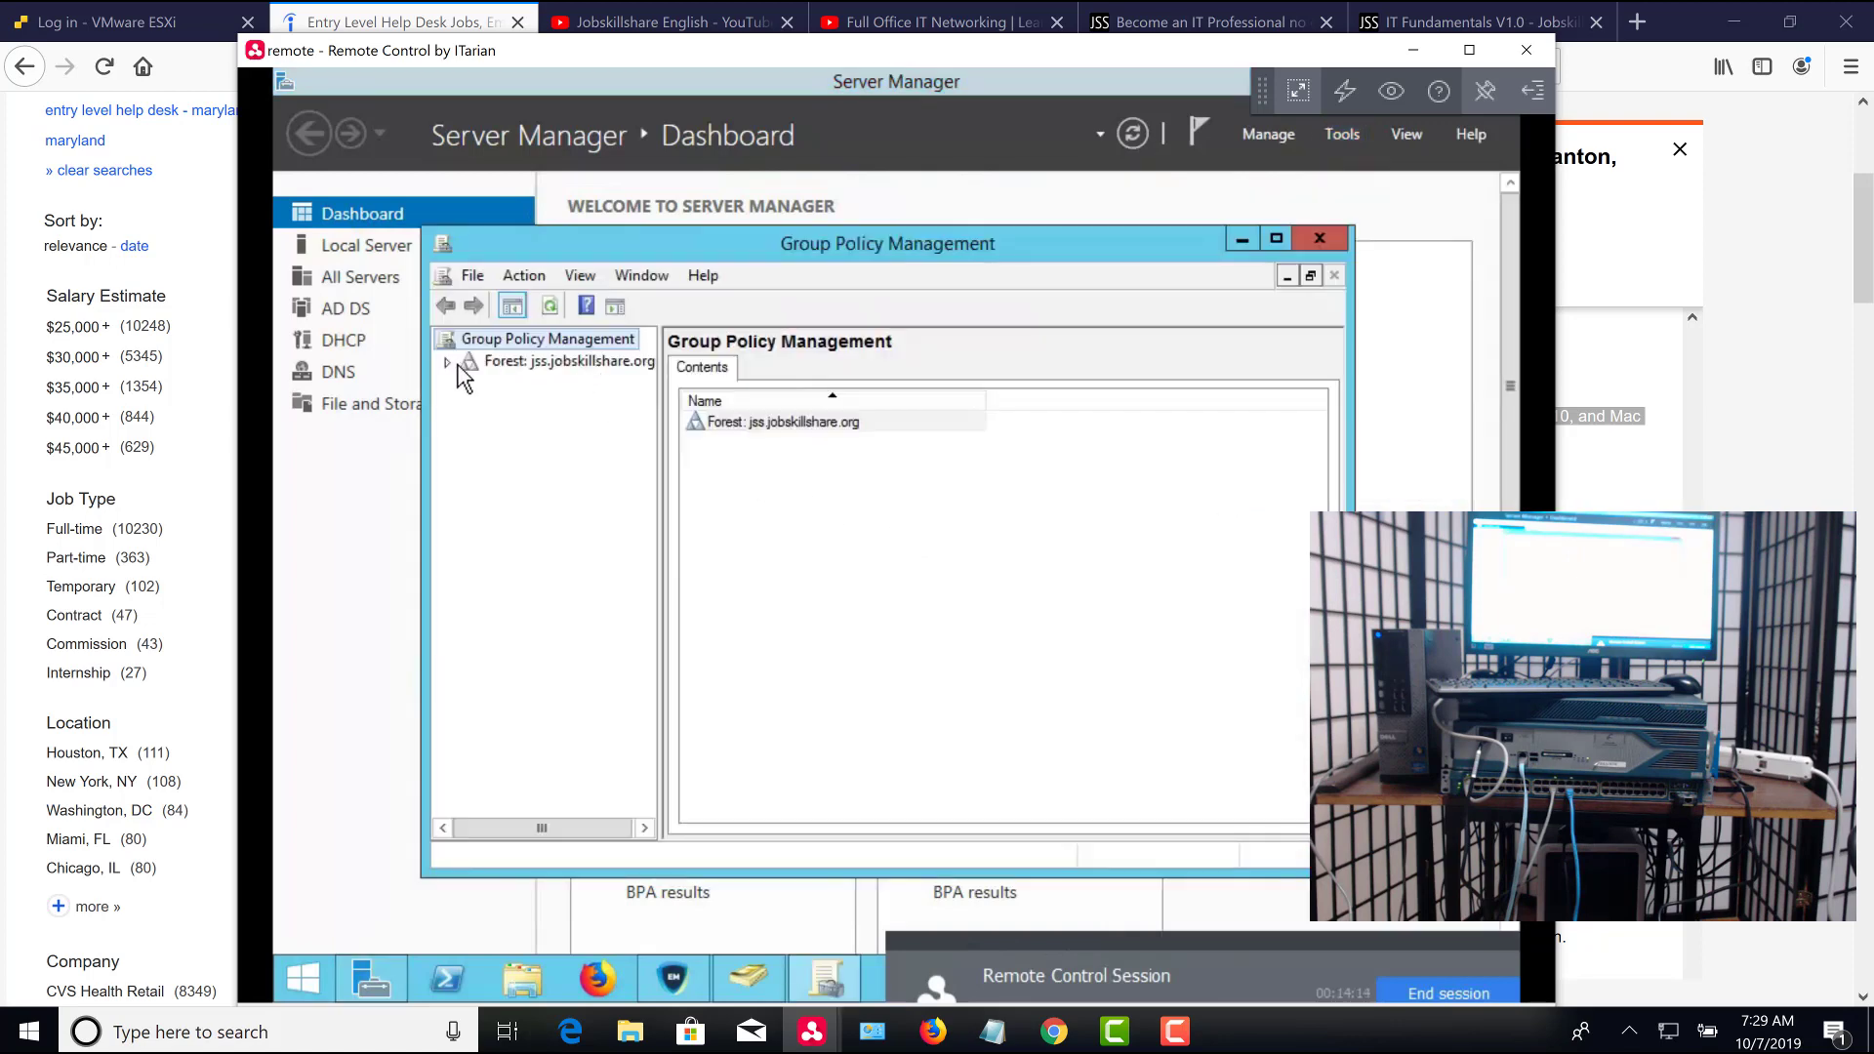
click(452, 364)
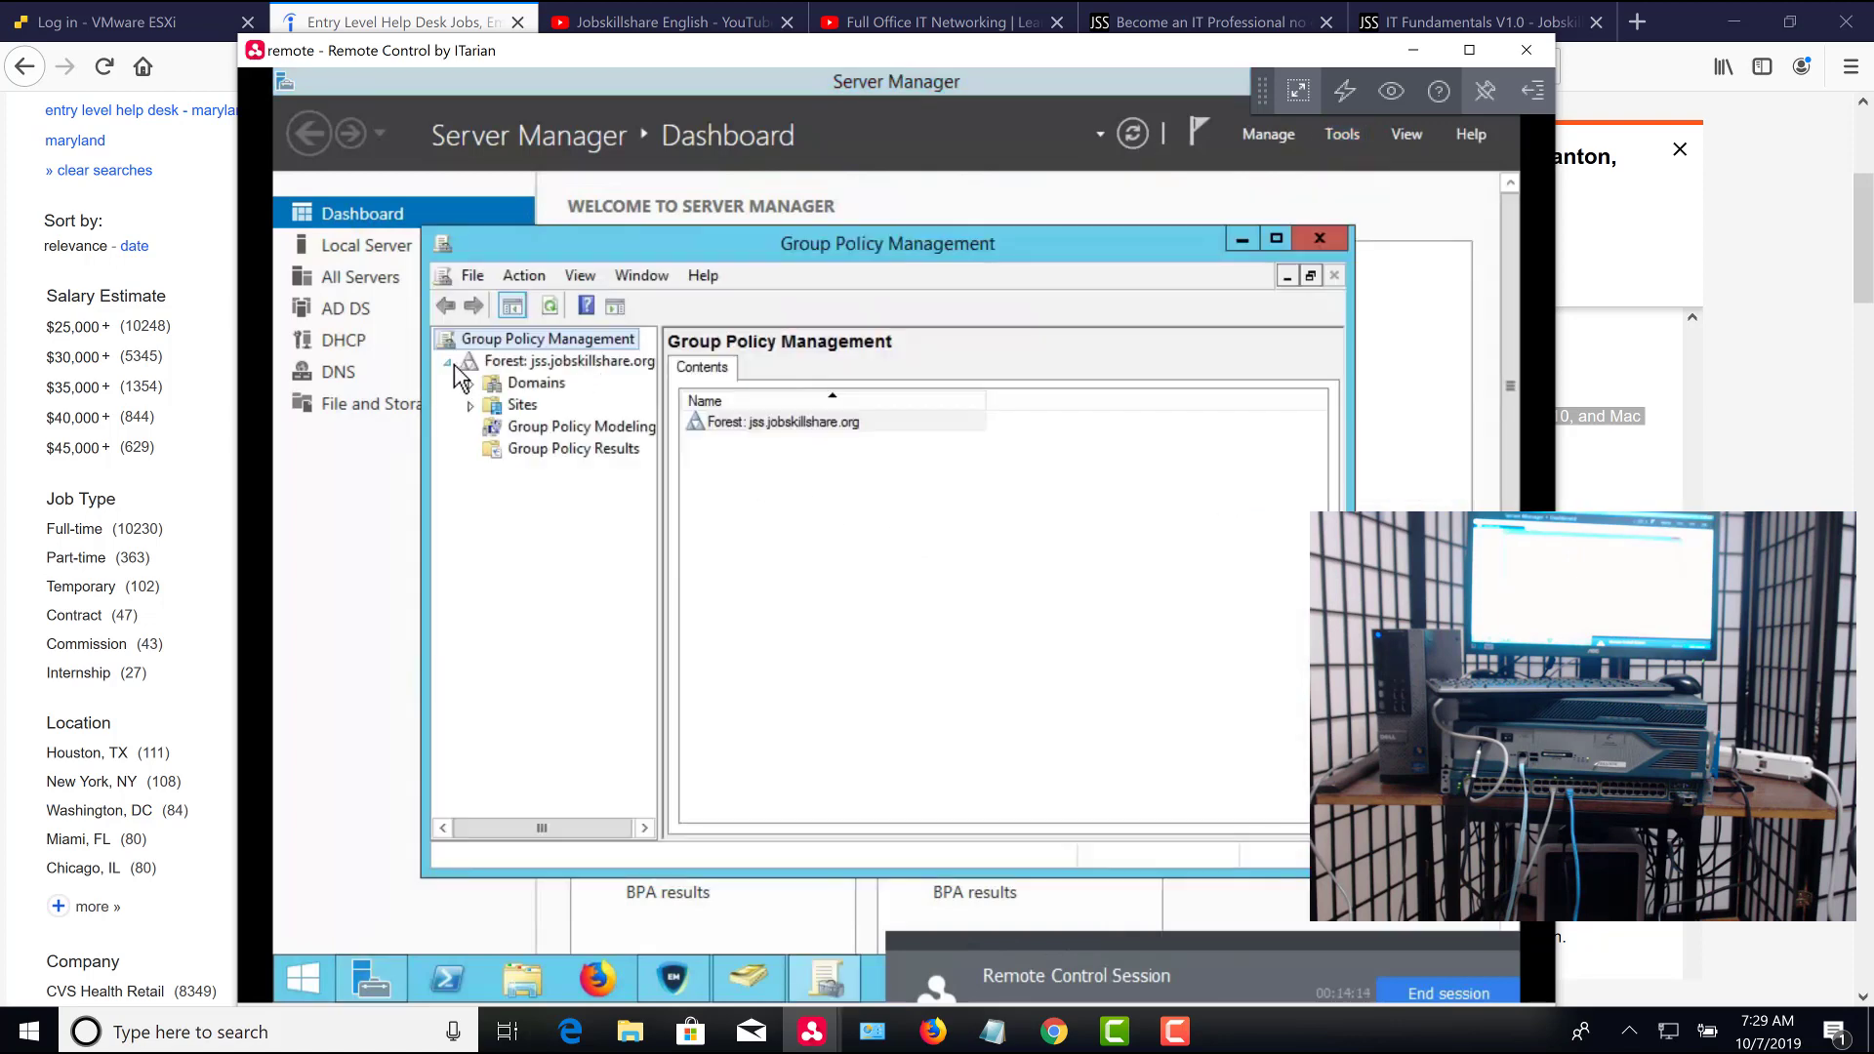
click(1277, 246)
click(314, 217)
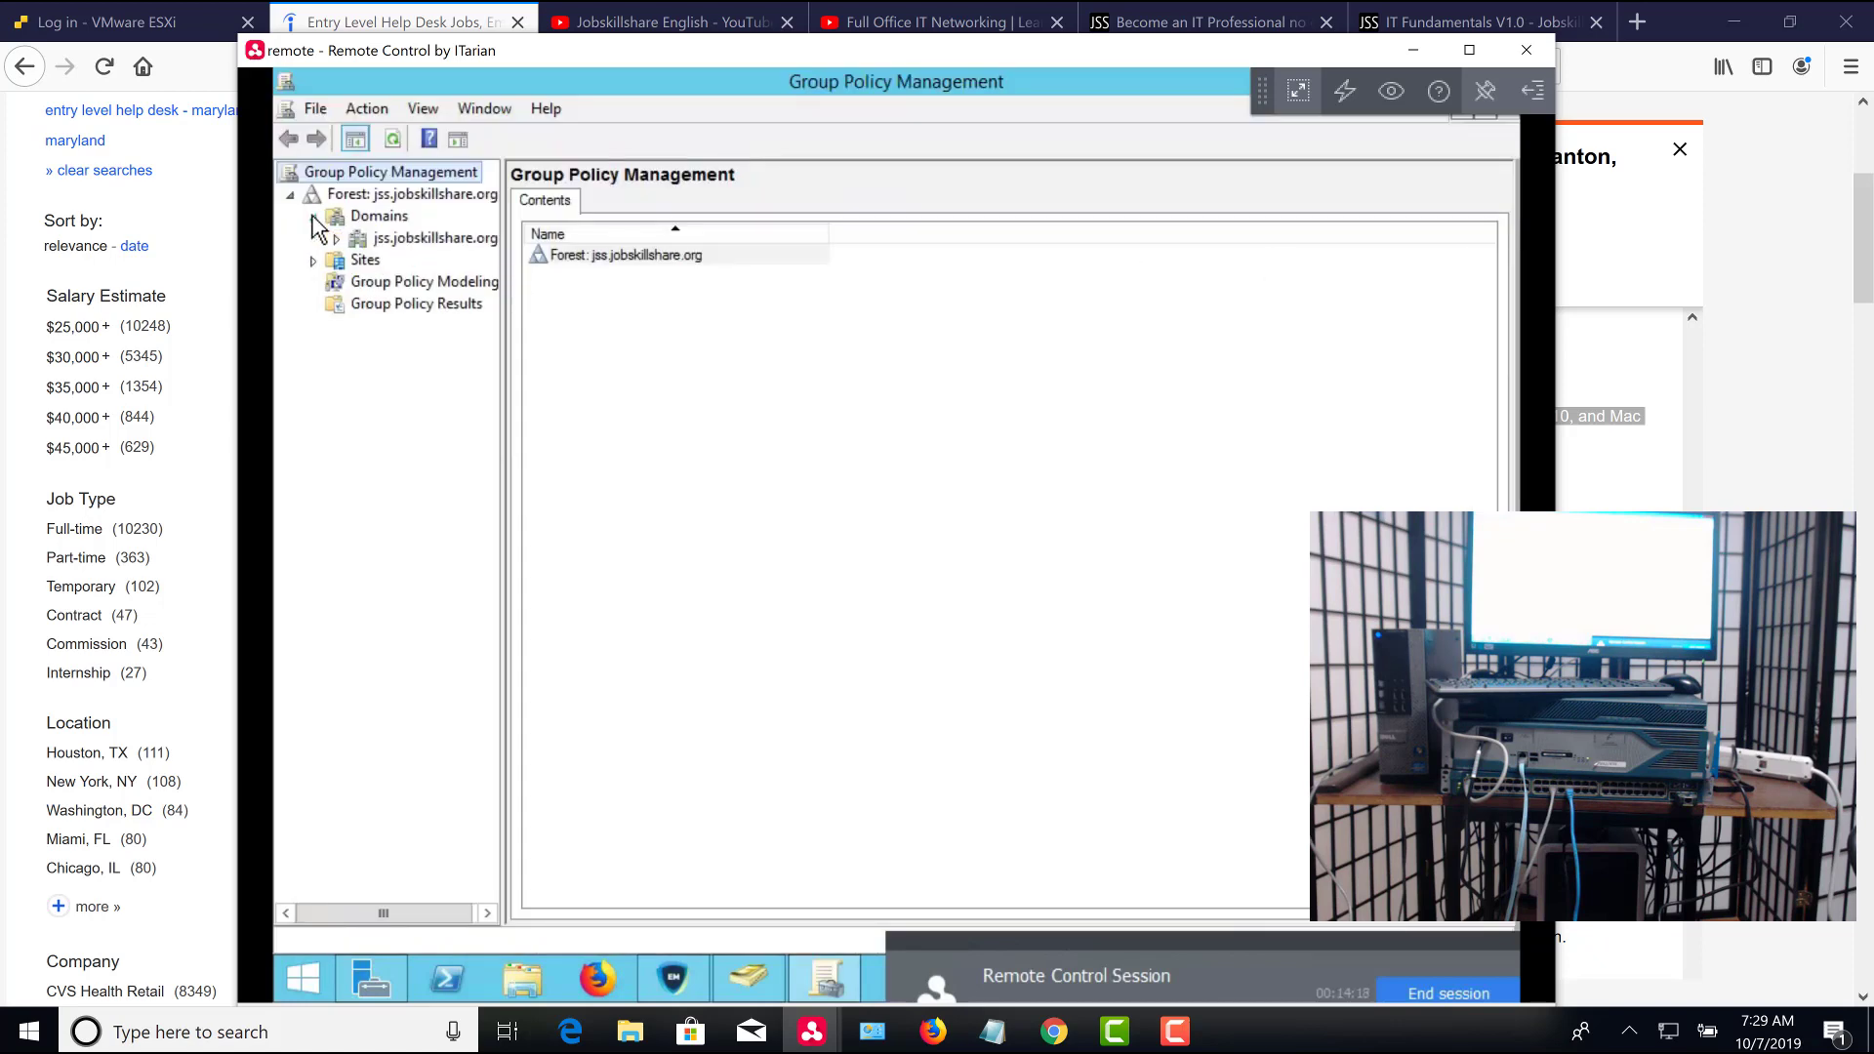
click(336, 238)
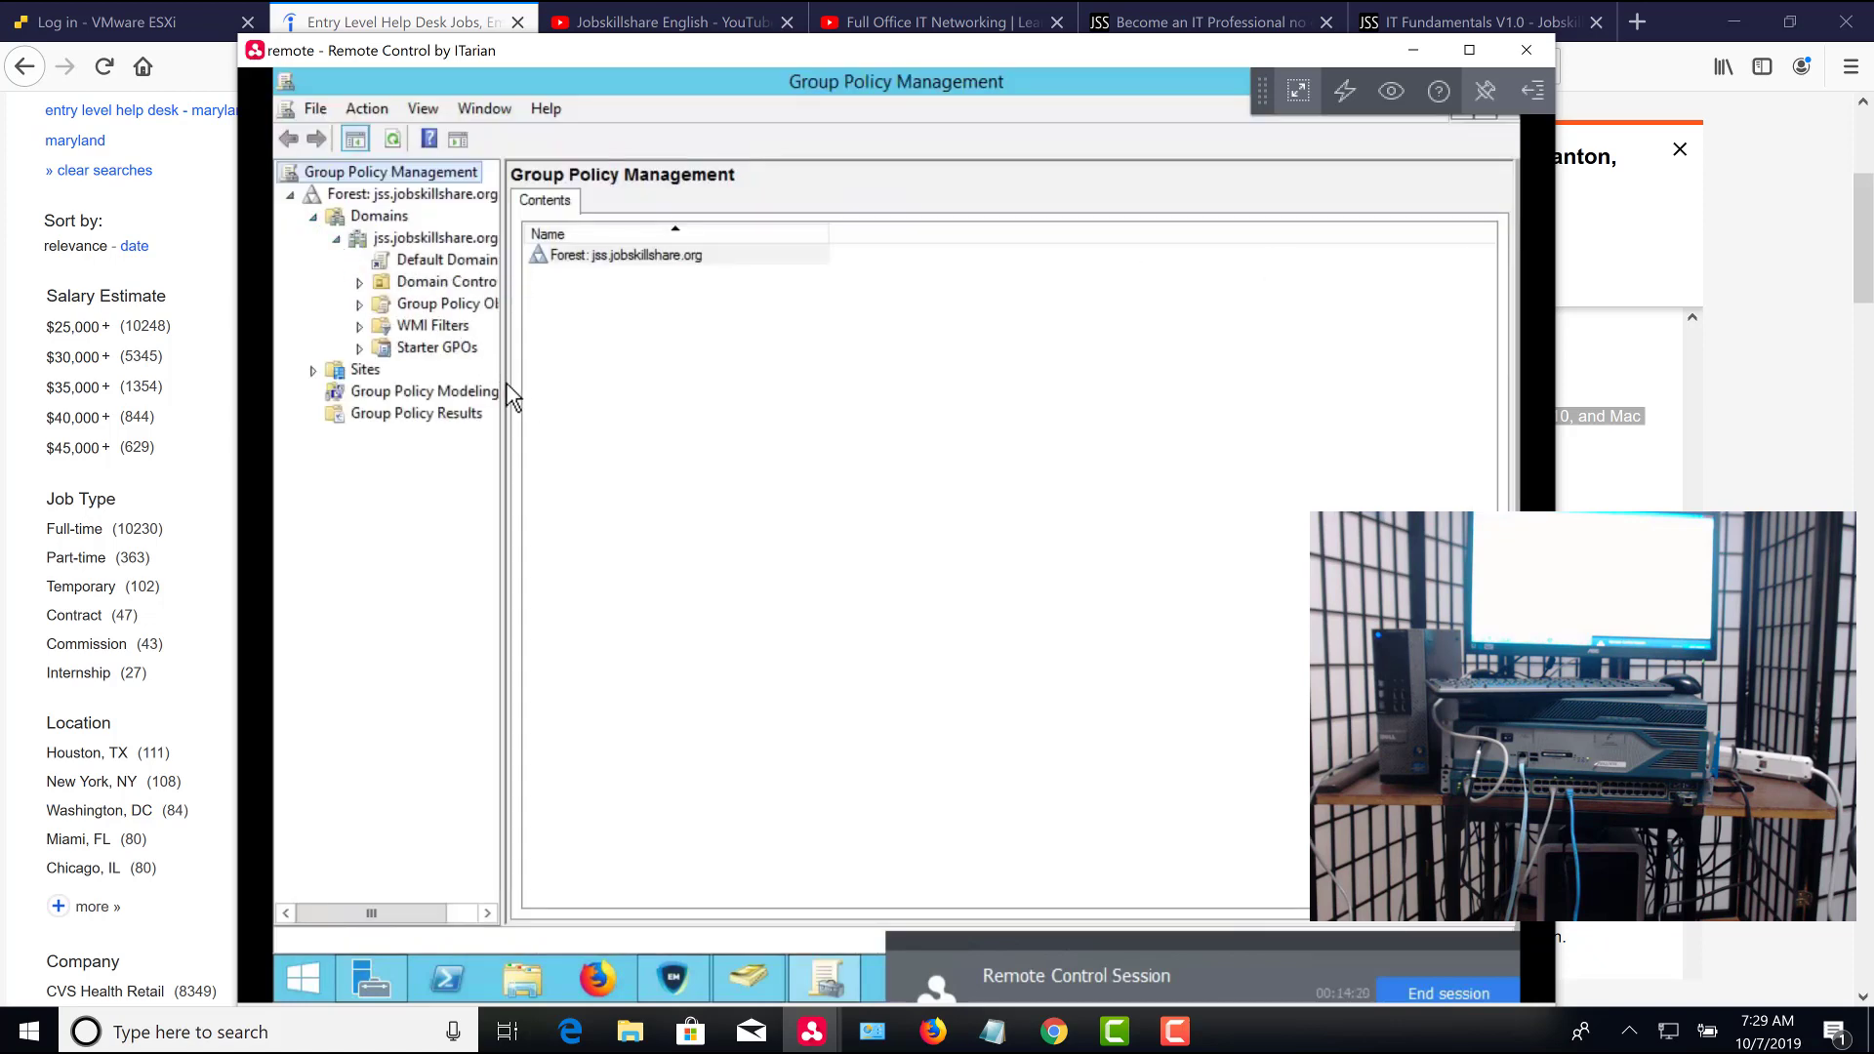
drag(507, 395, 689, 418)
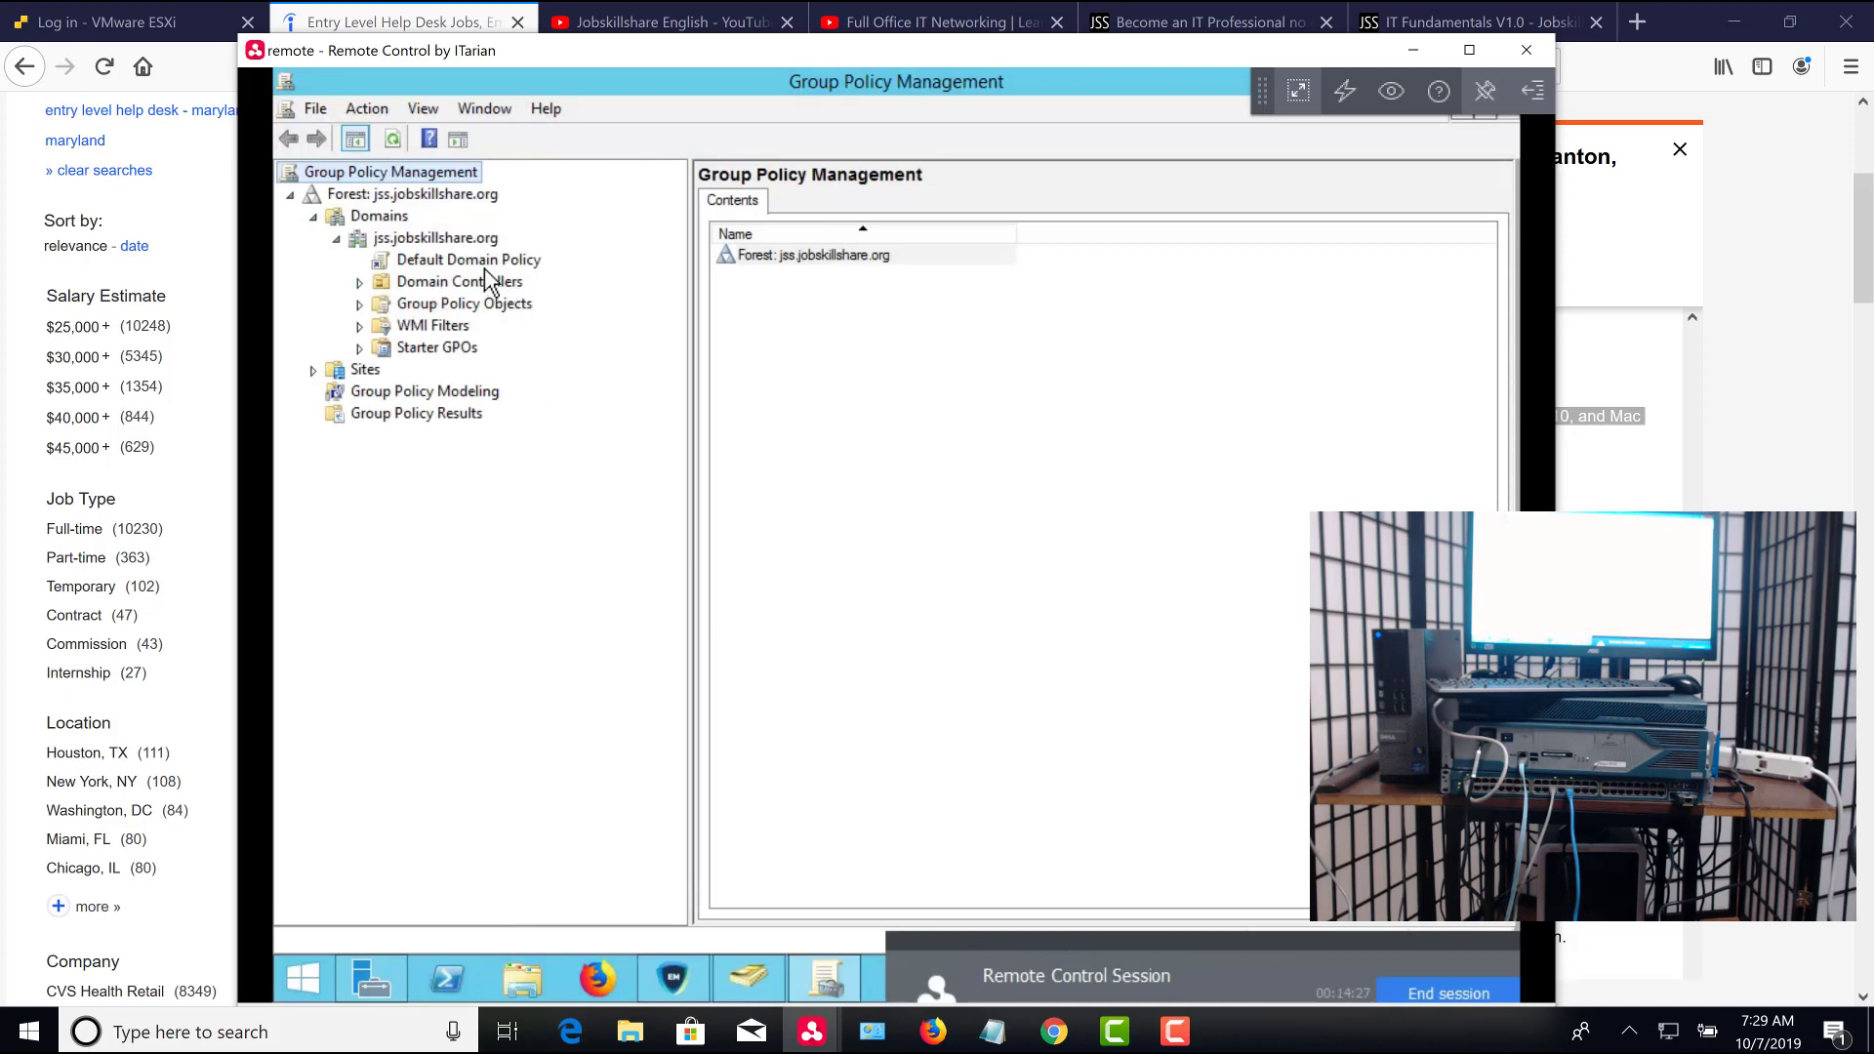
click(445, 261)
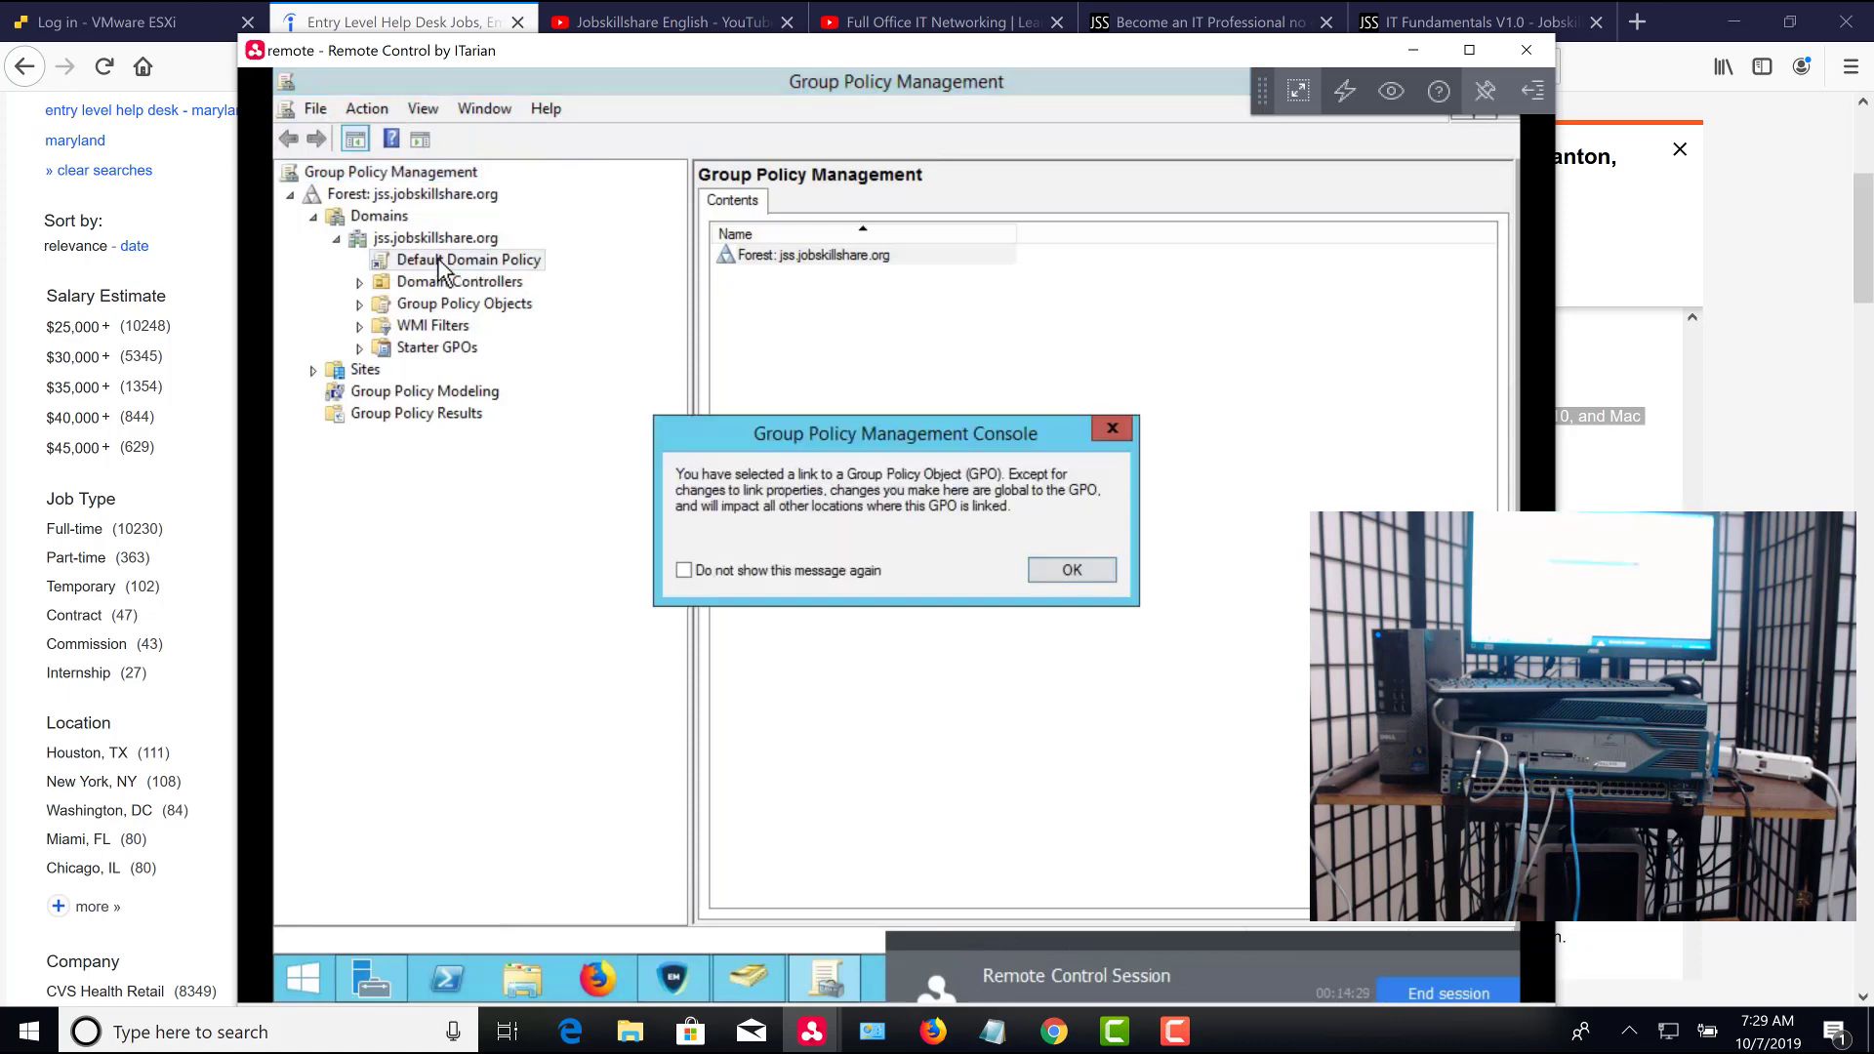
click(1071, 570)
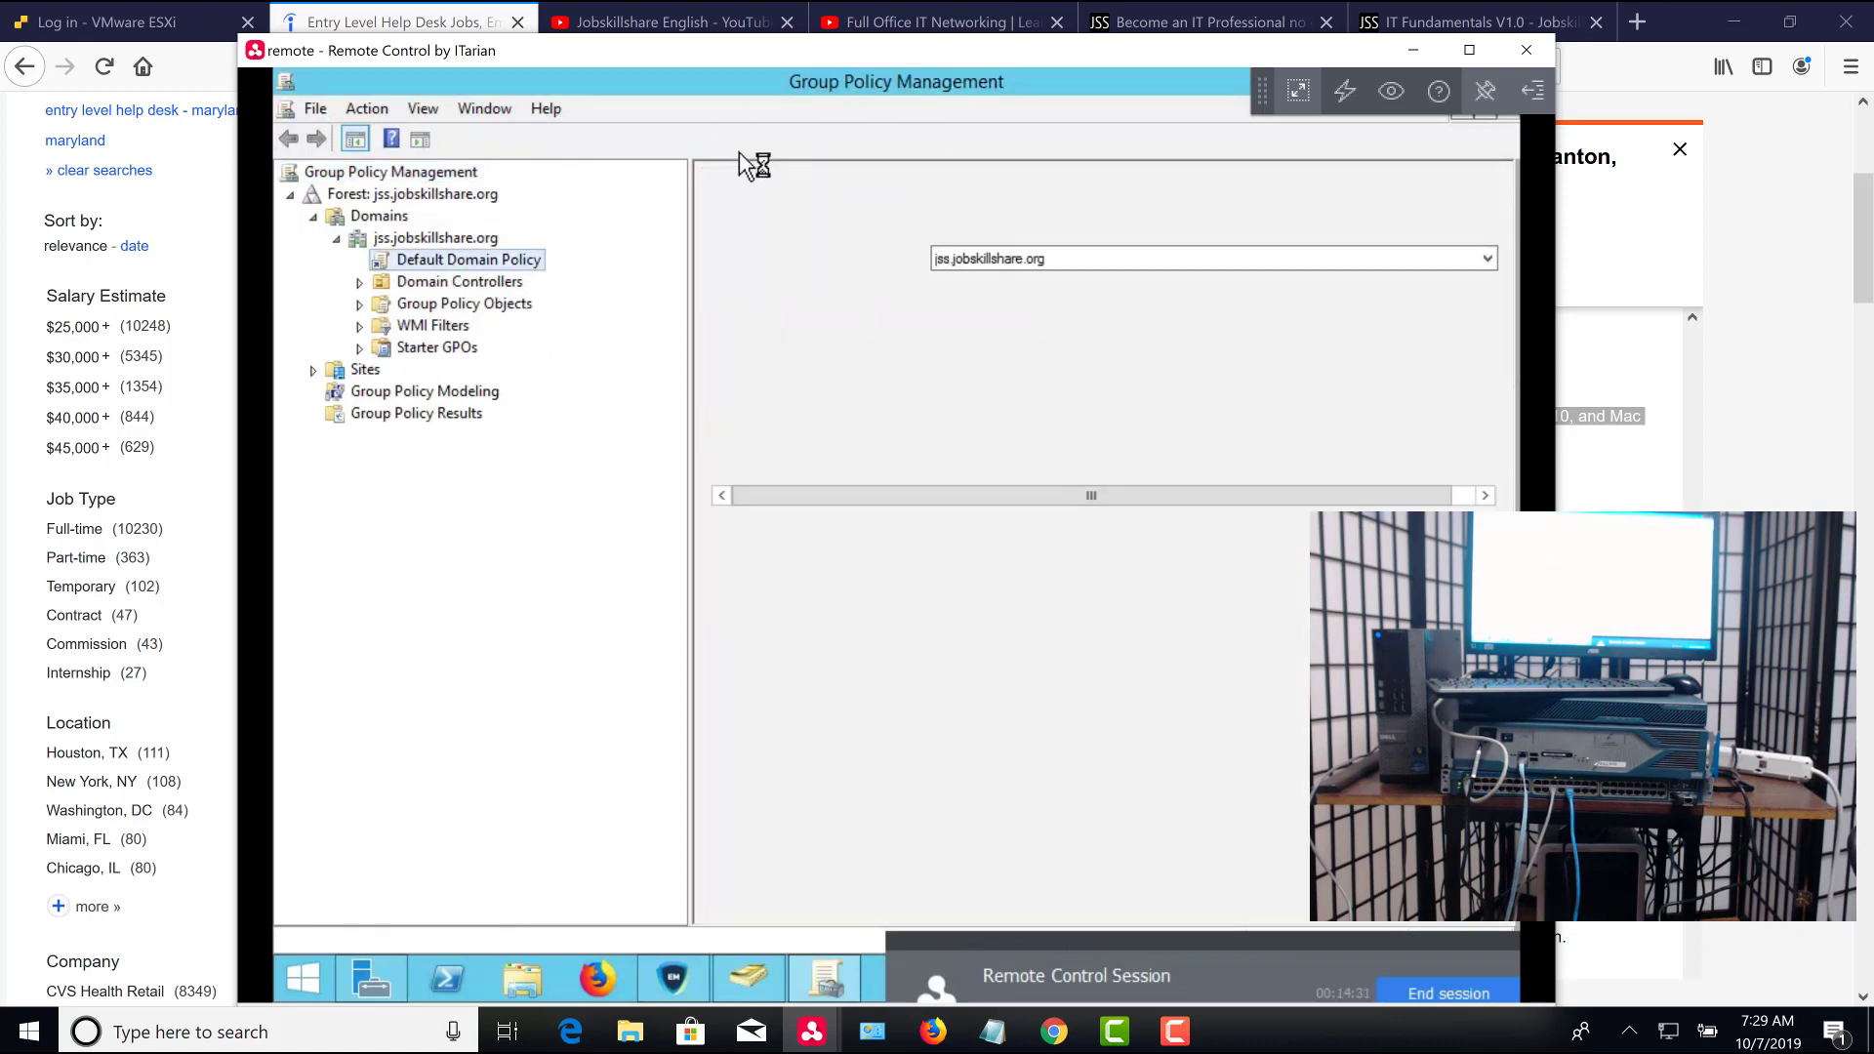
Edit Default Domain Policy and navigate to Windows Settings > Security Settings > Account Policies > Password Policy
right_click(476, 260)
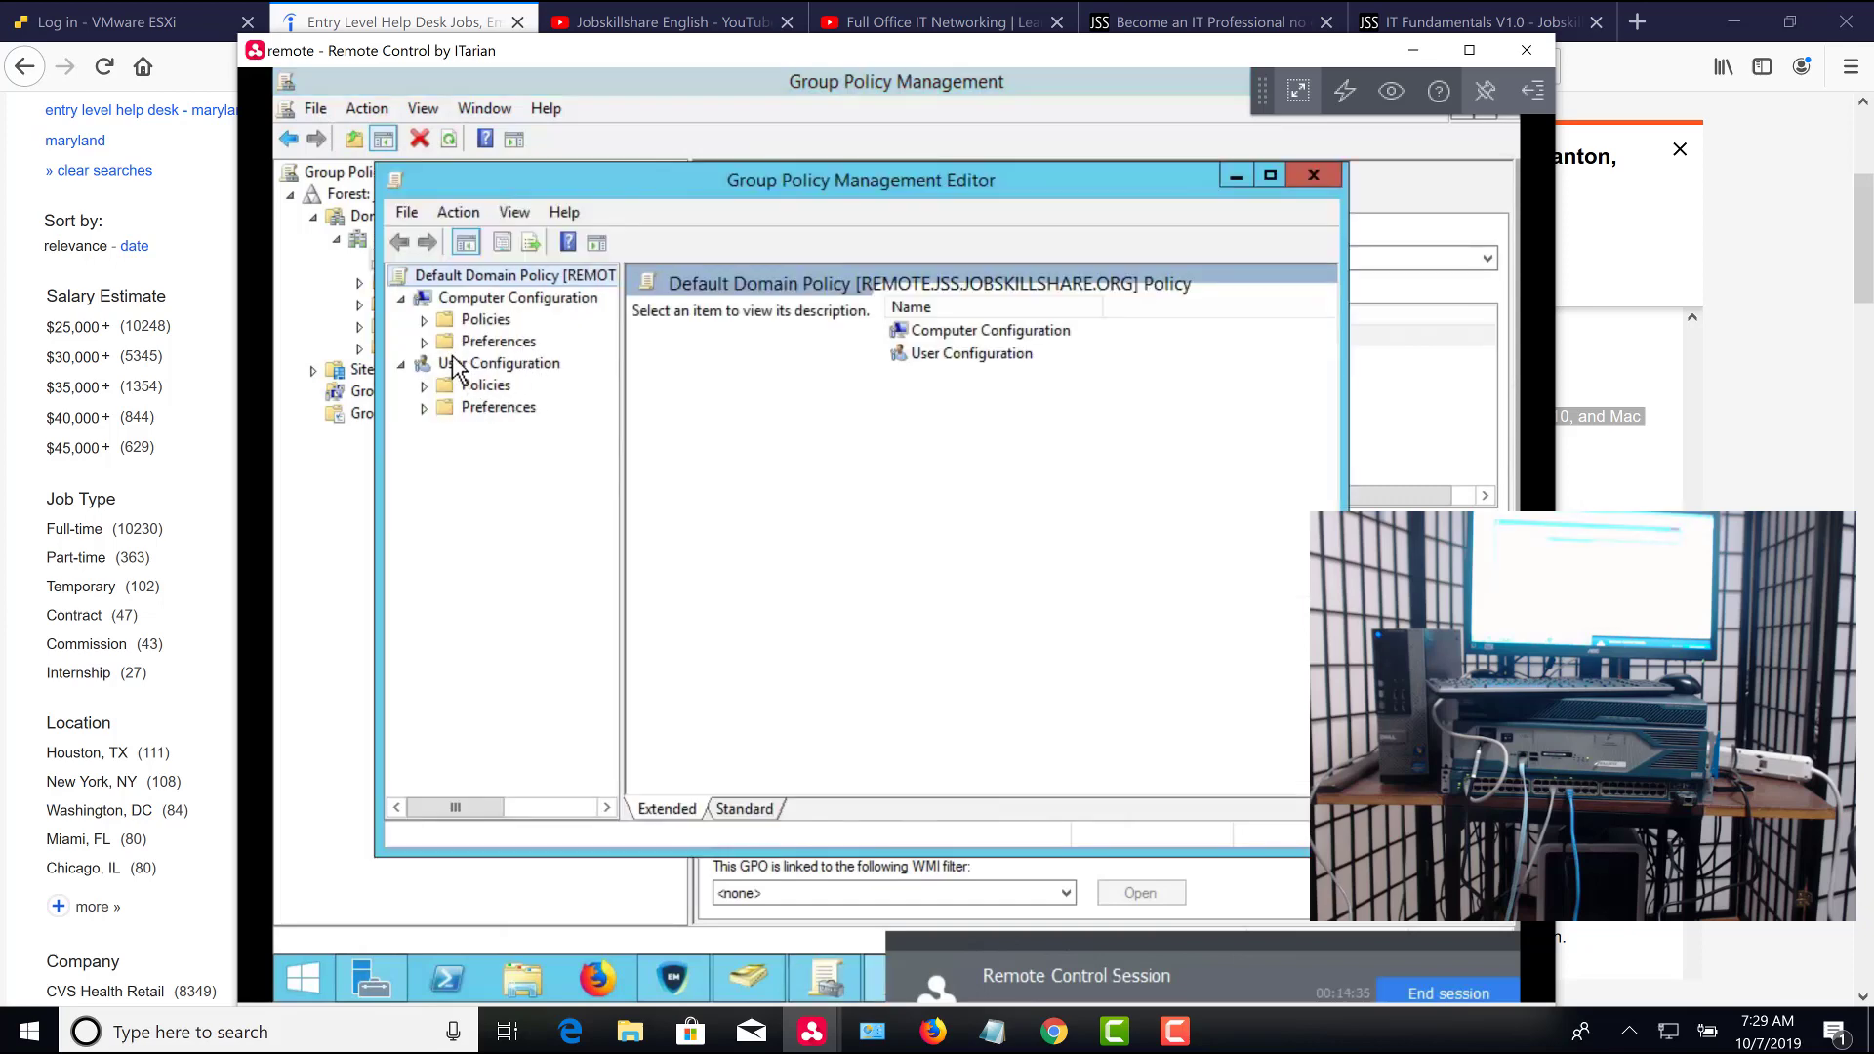
click(424, 319)
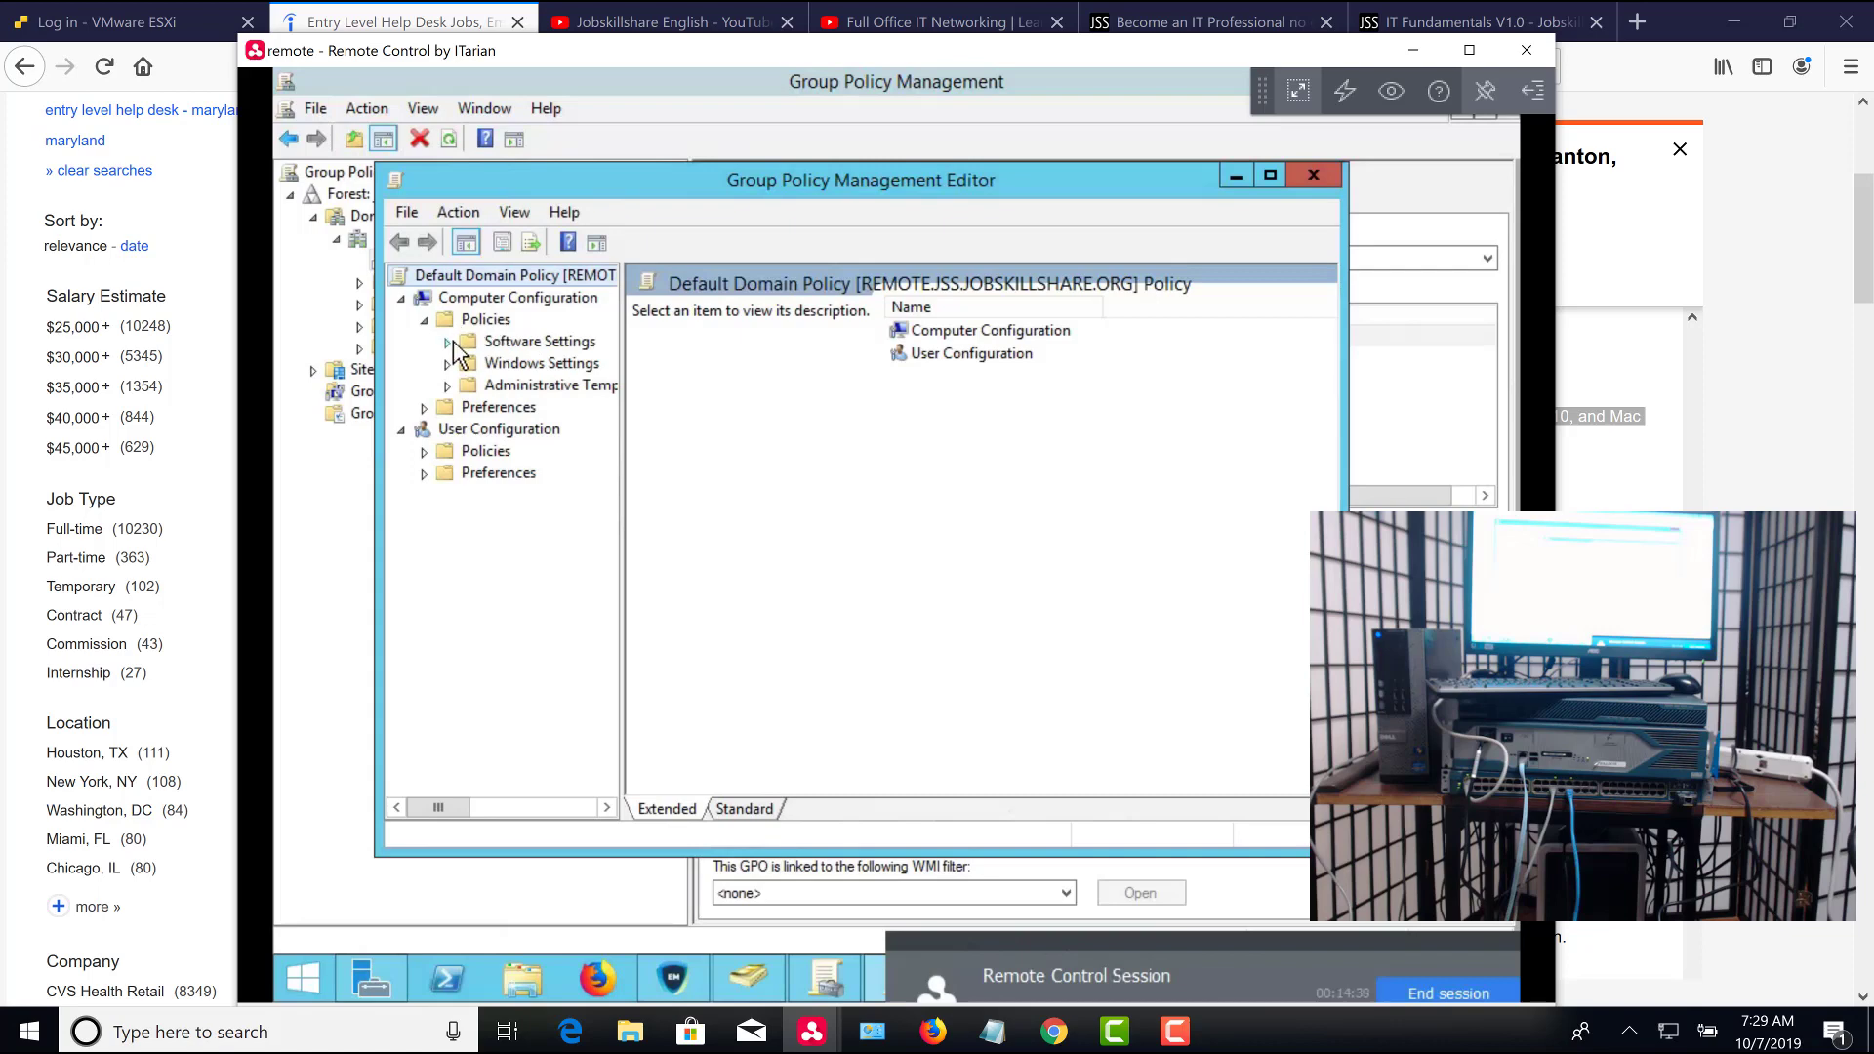
click(449, 343)
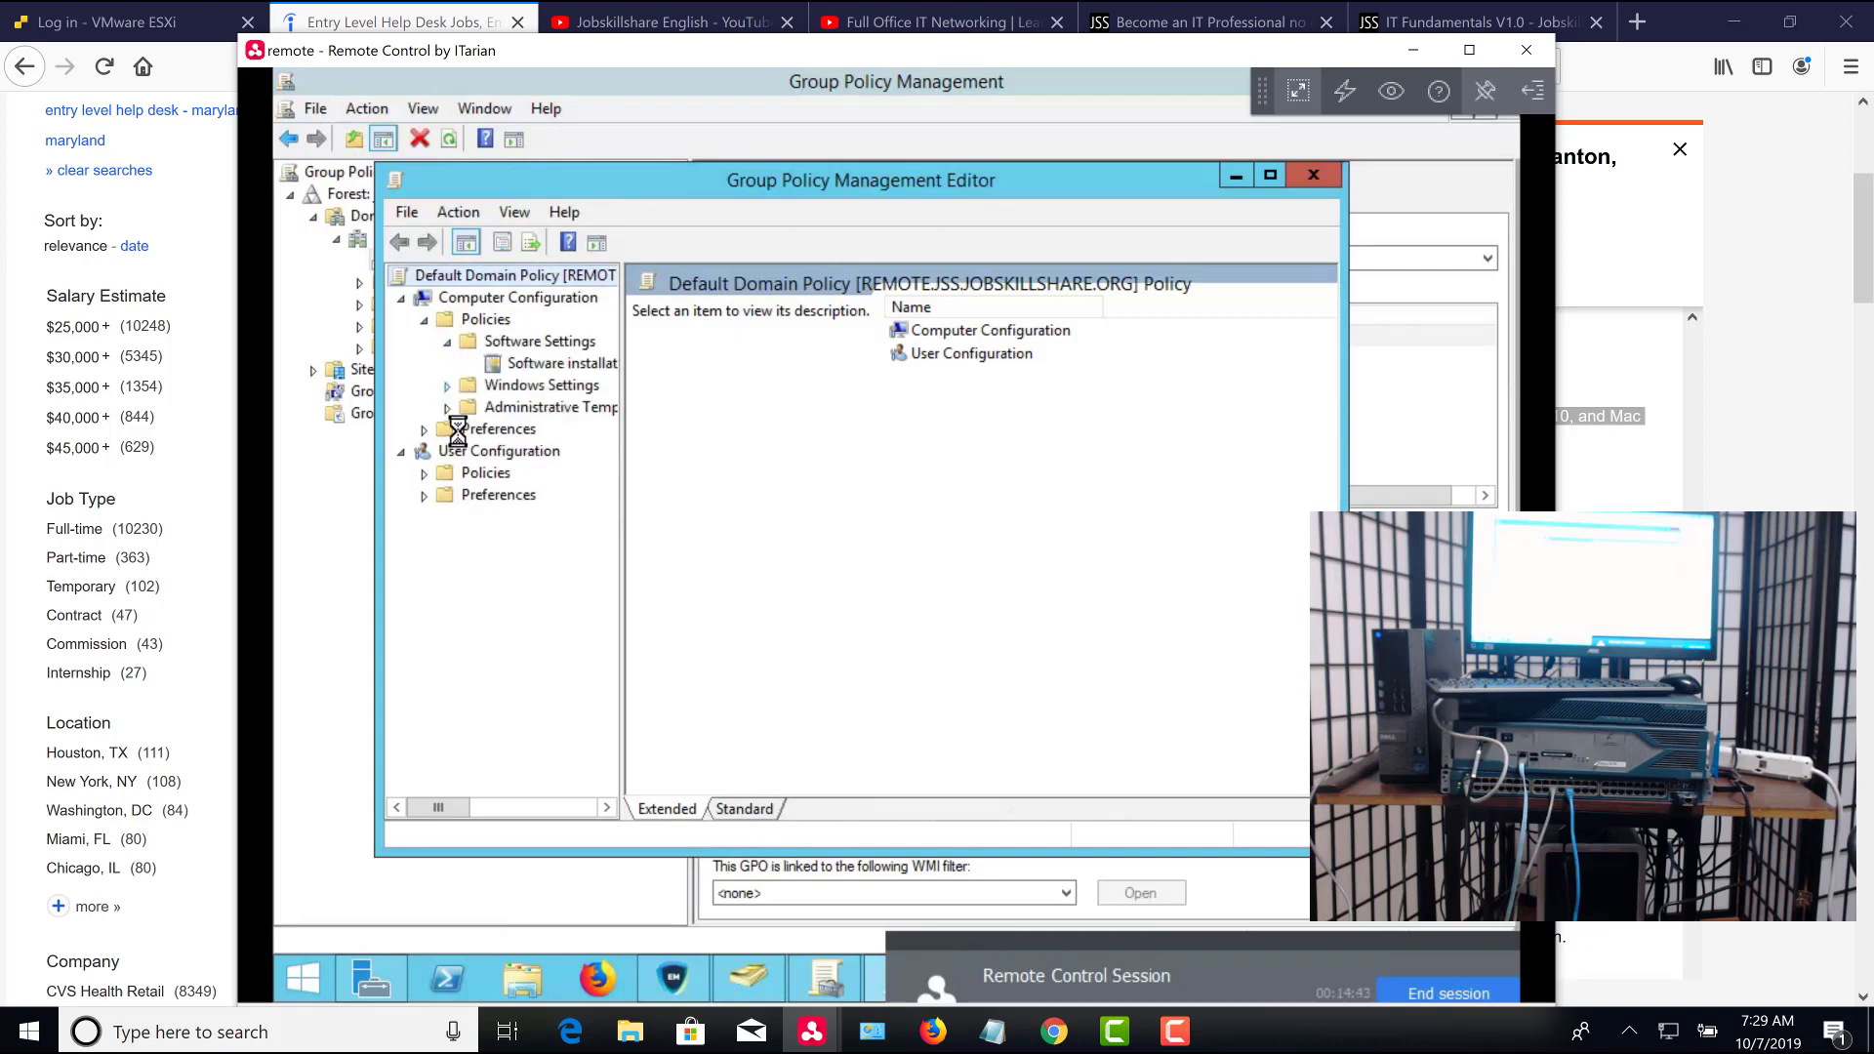
click(447, 385)
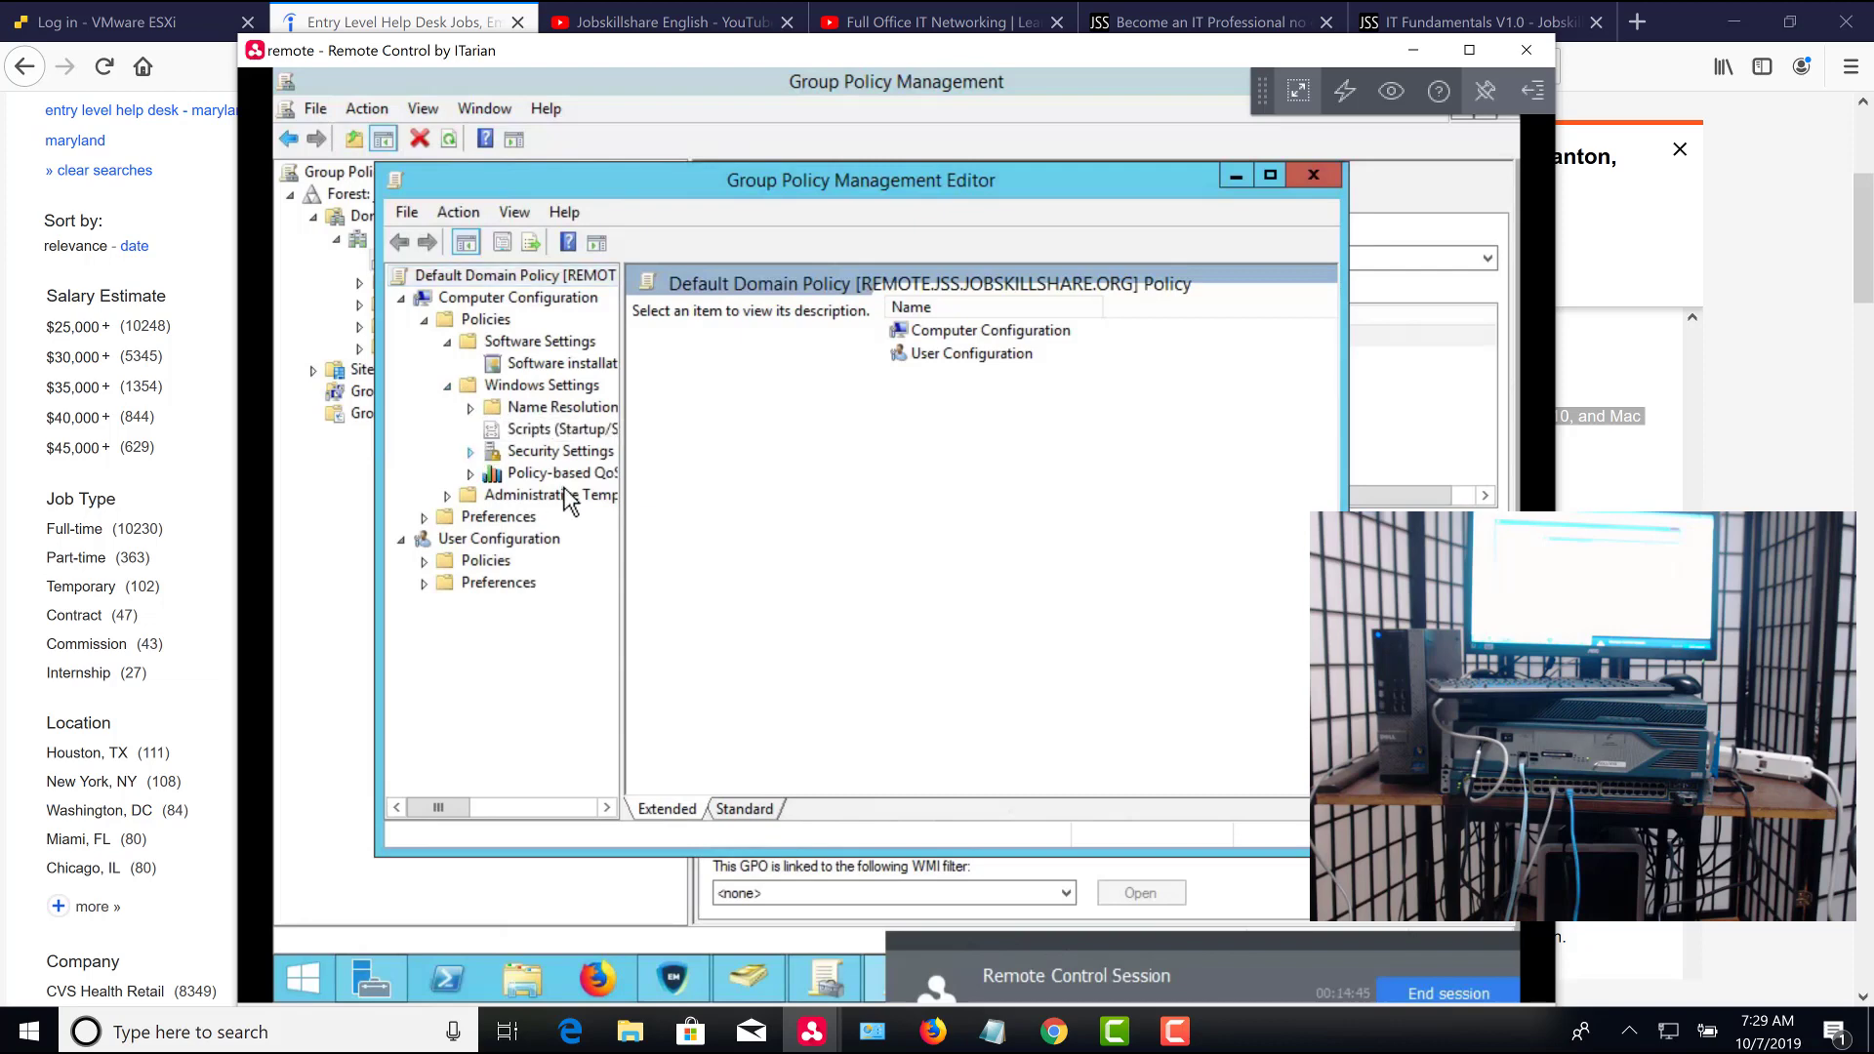
click(471, 451)
drag(621, 512, 762, 517)
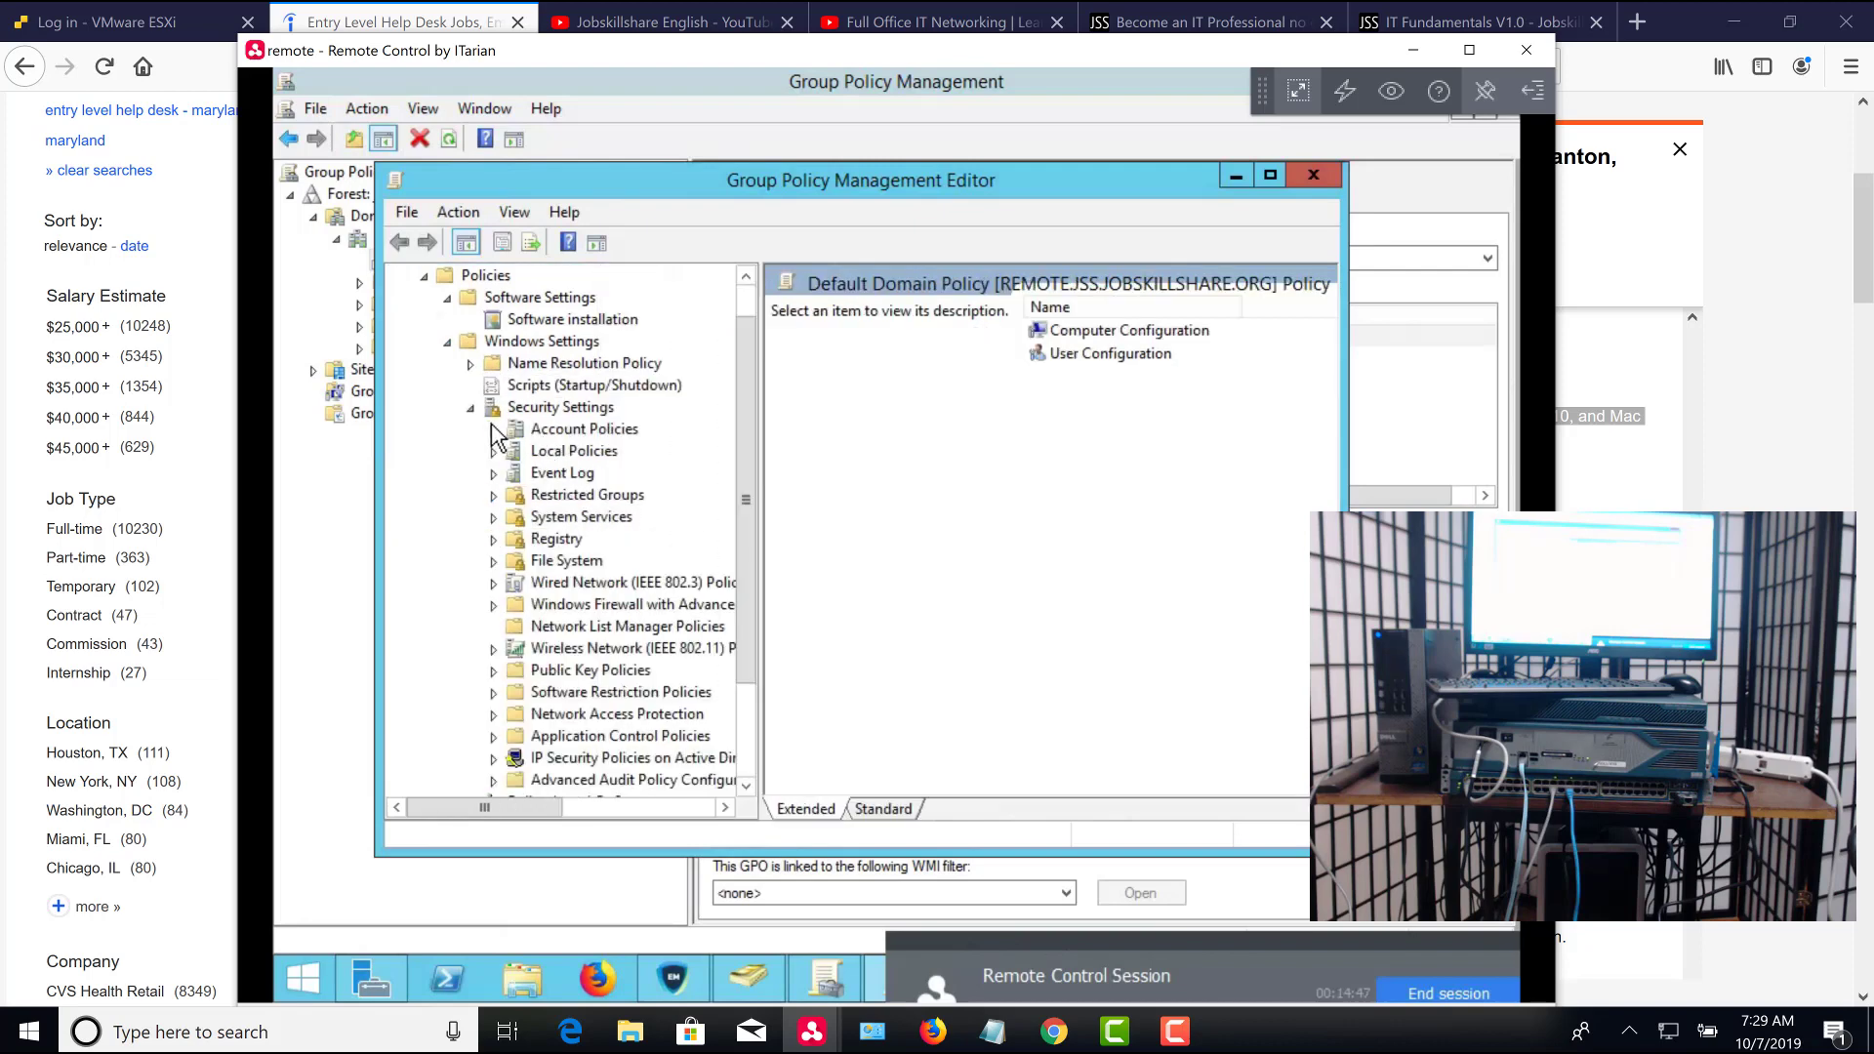
click(494, 430)
click(580, 454)
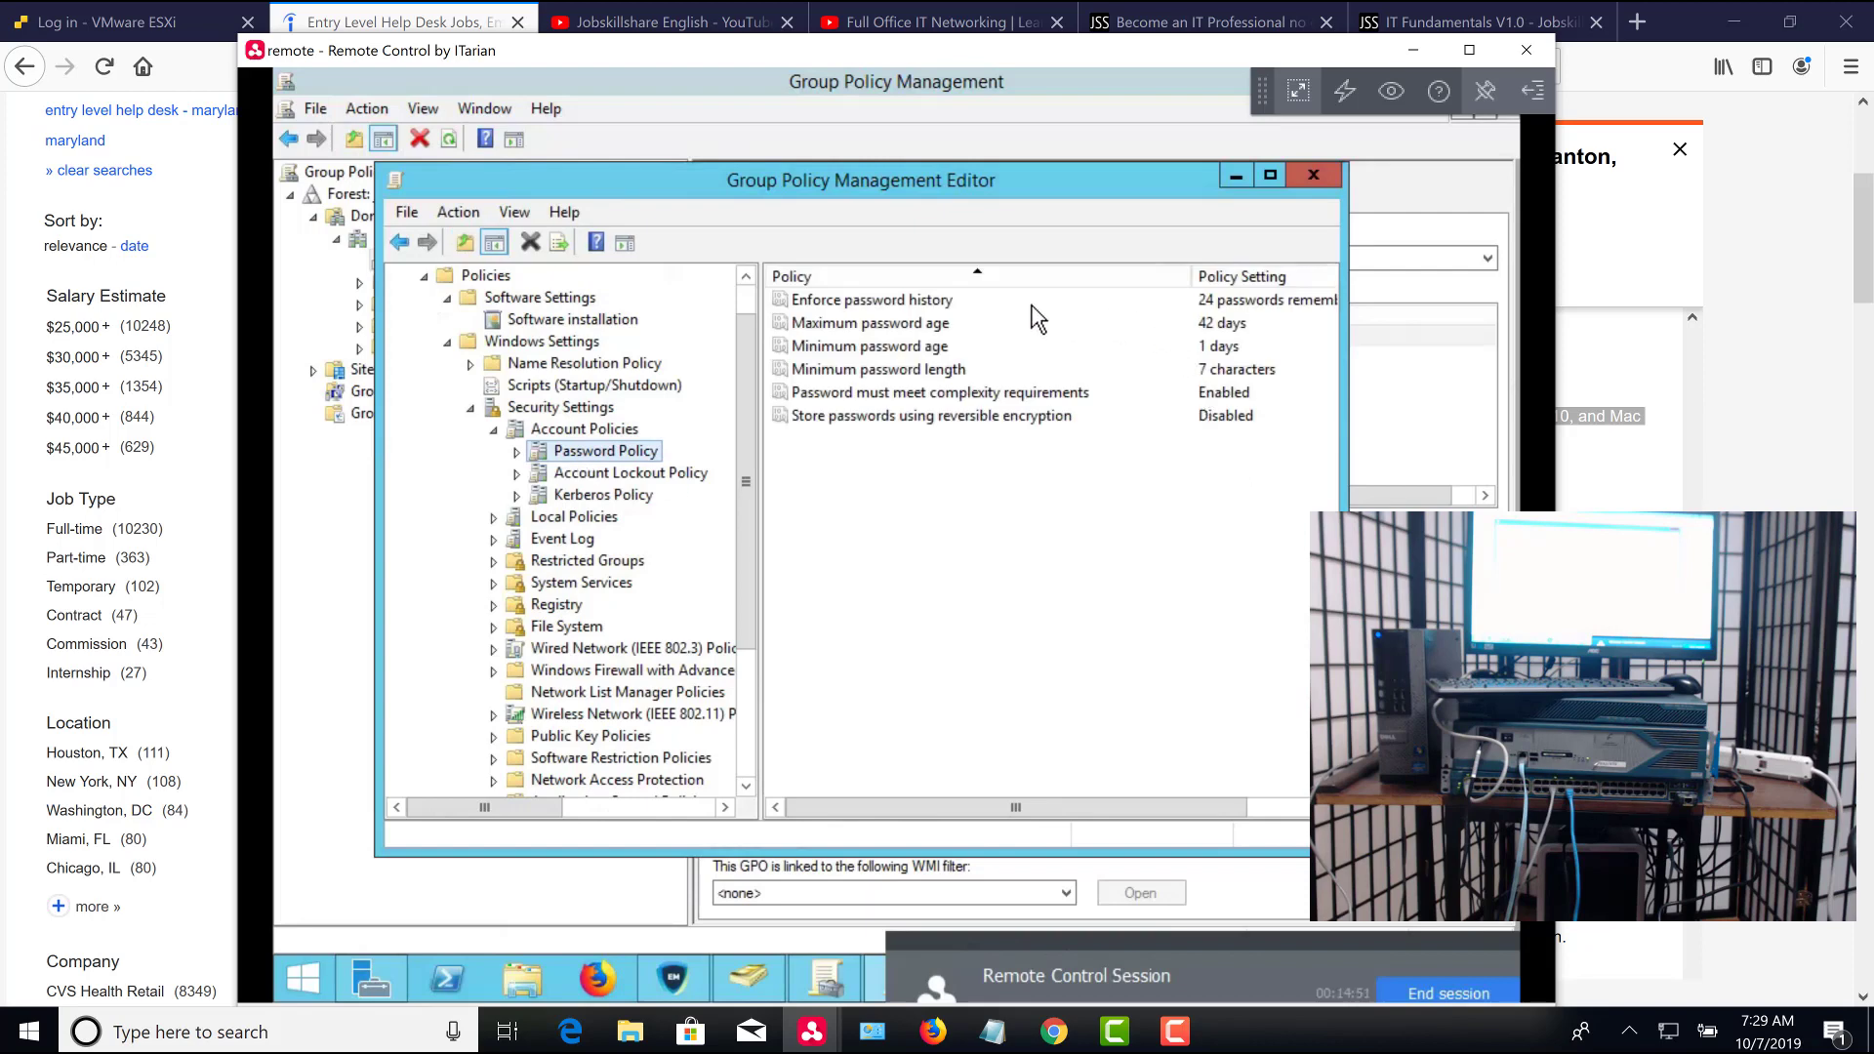
Widen the editor columns and select the Minimum password length setting, currently 7 characters
click(1032, 306)
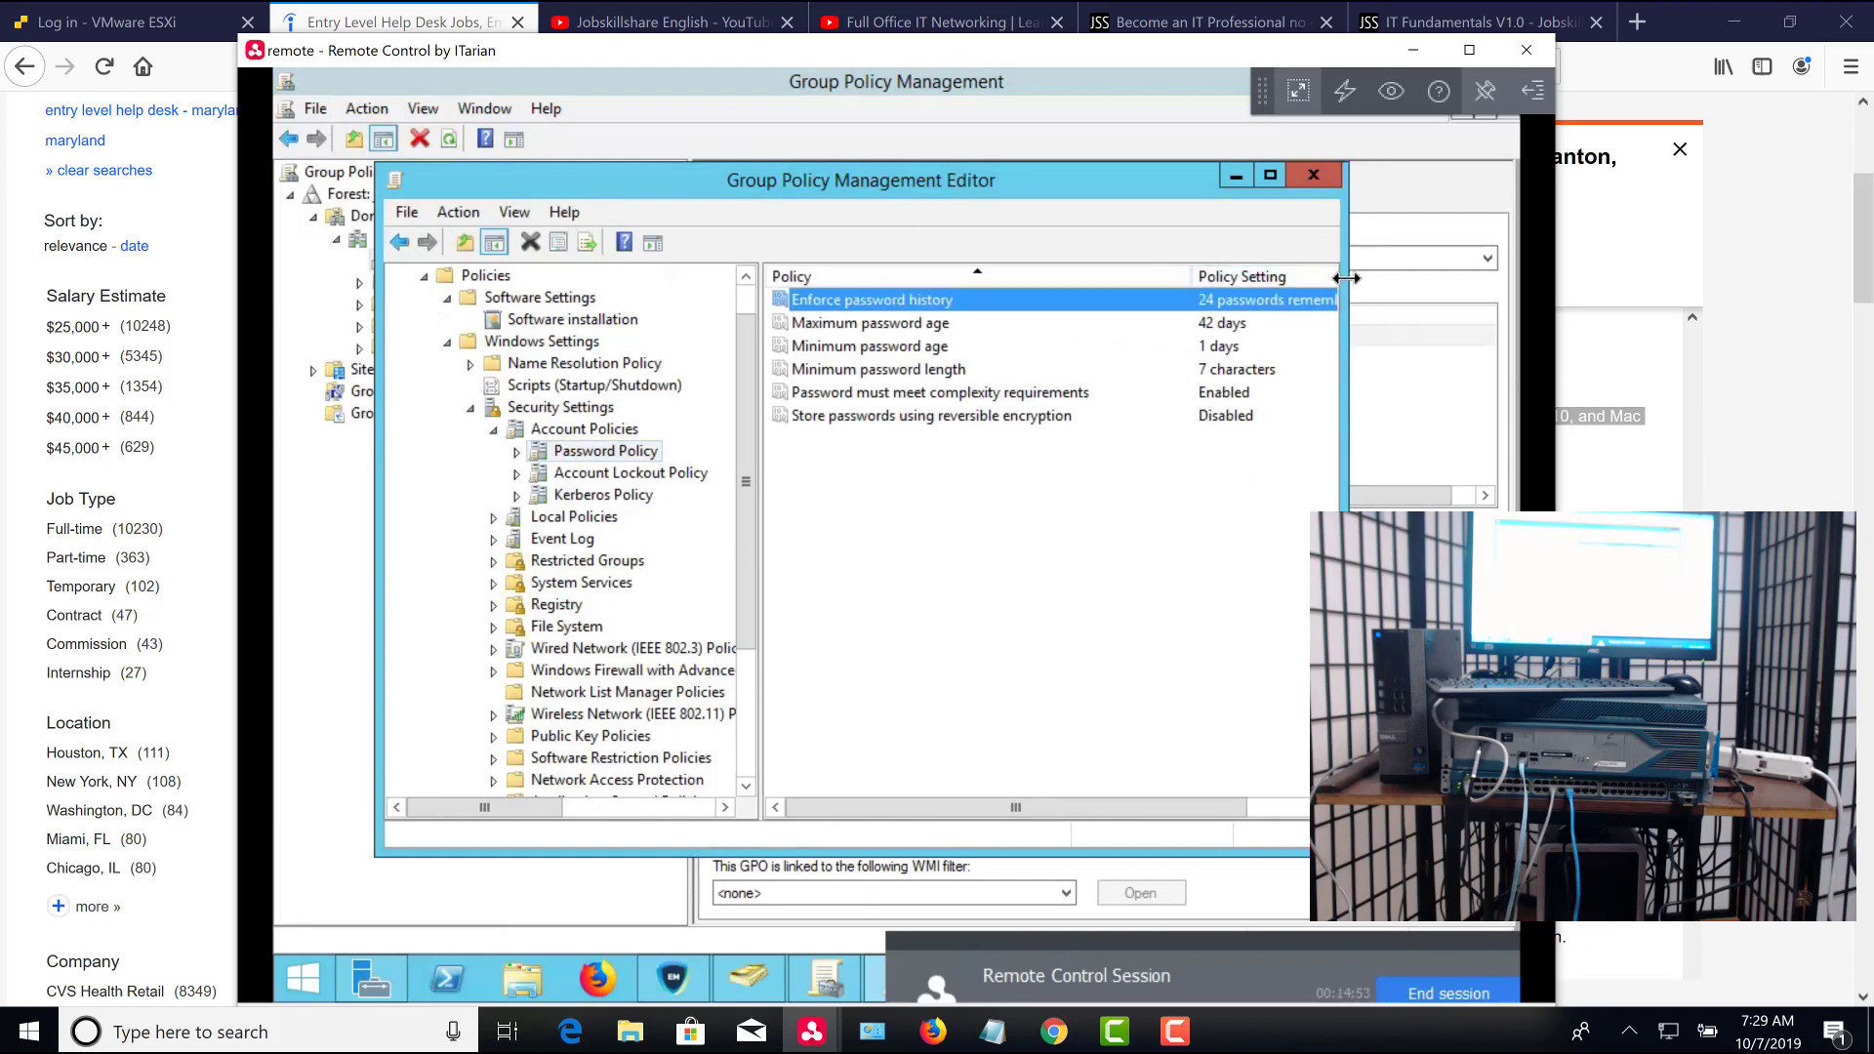
drag(1346, 278, 1490, 283)
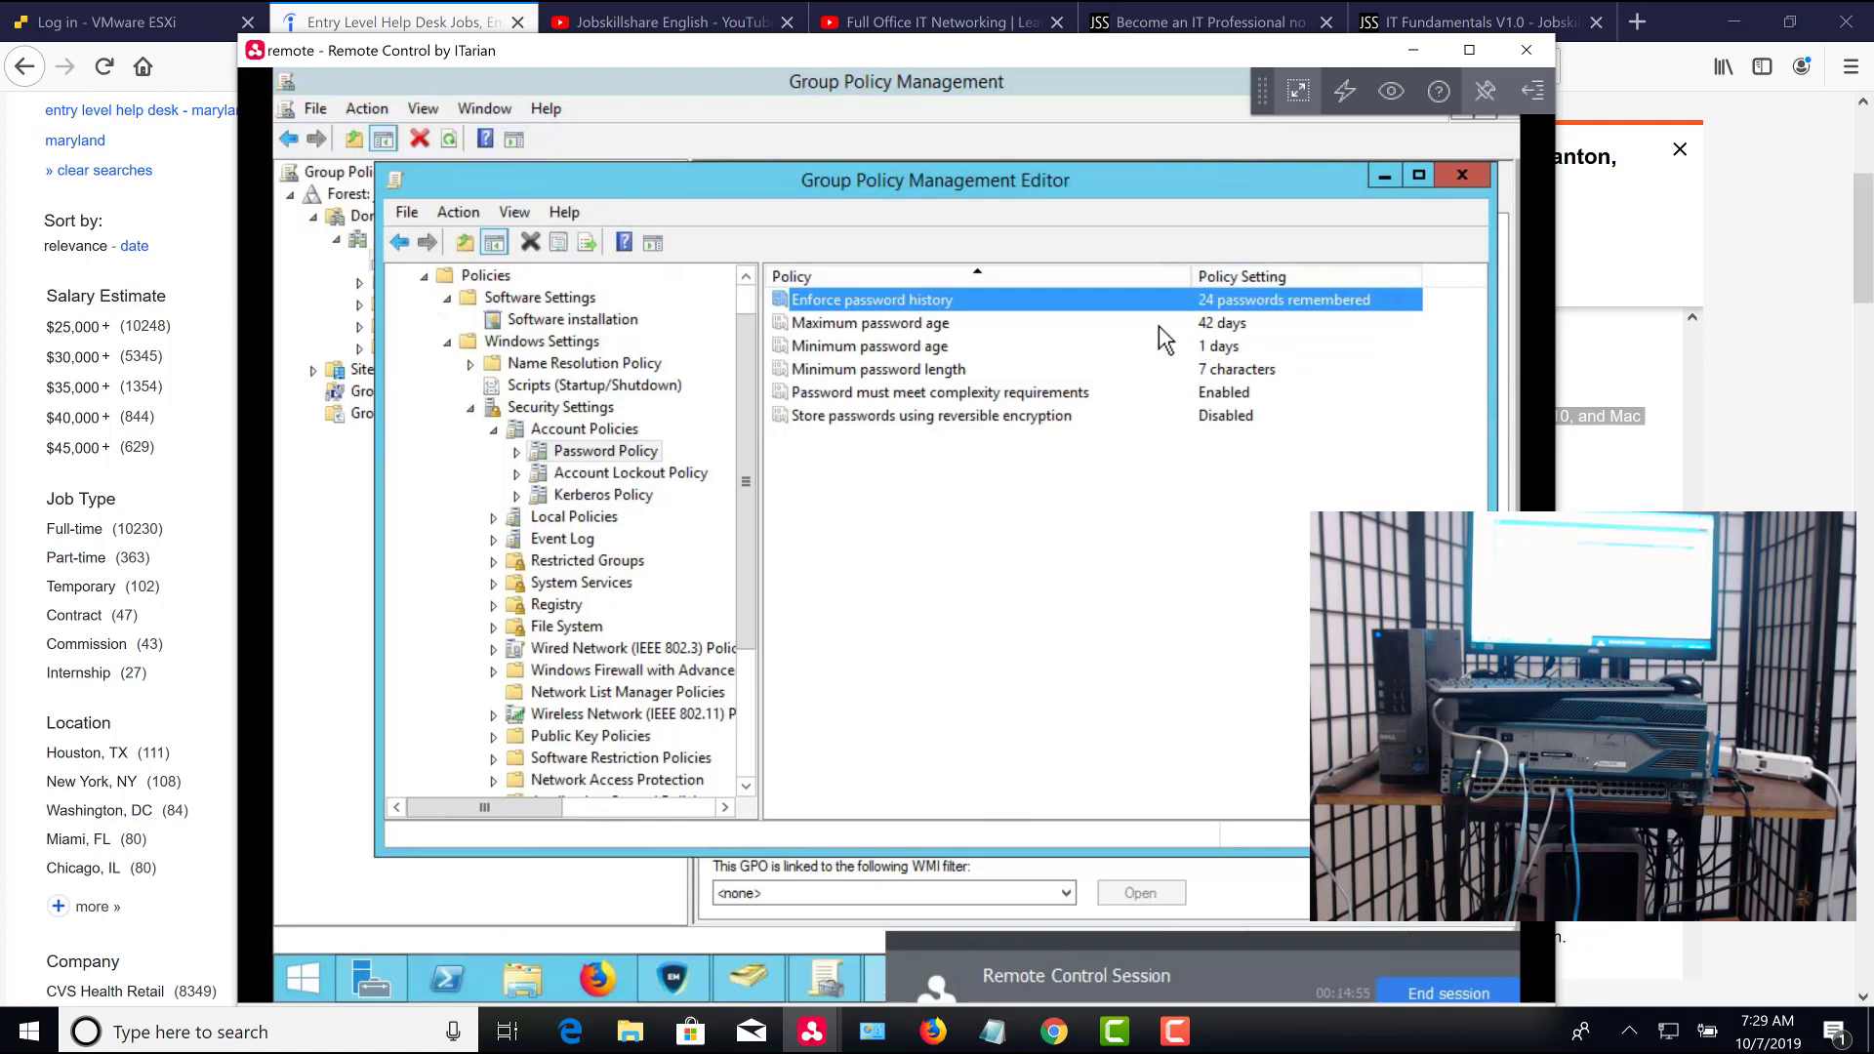
click(944, 372)
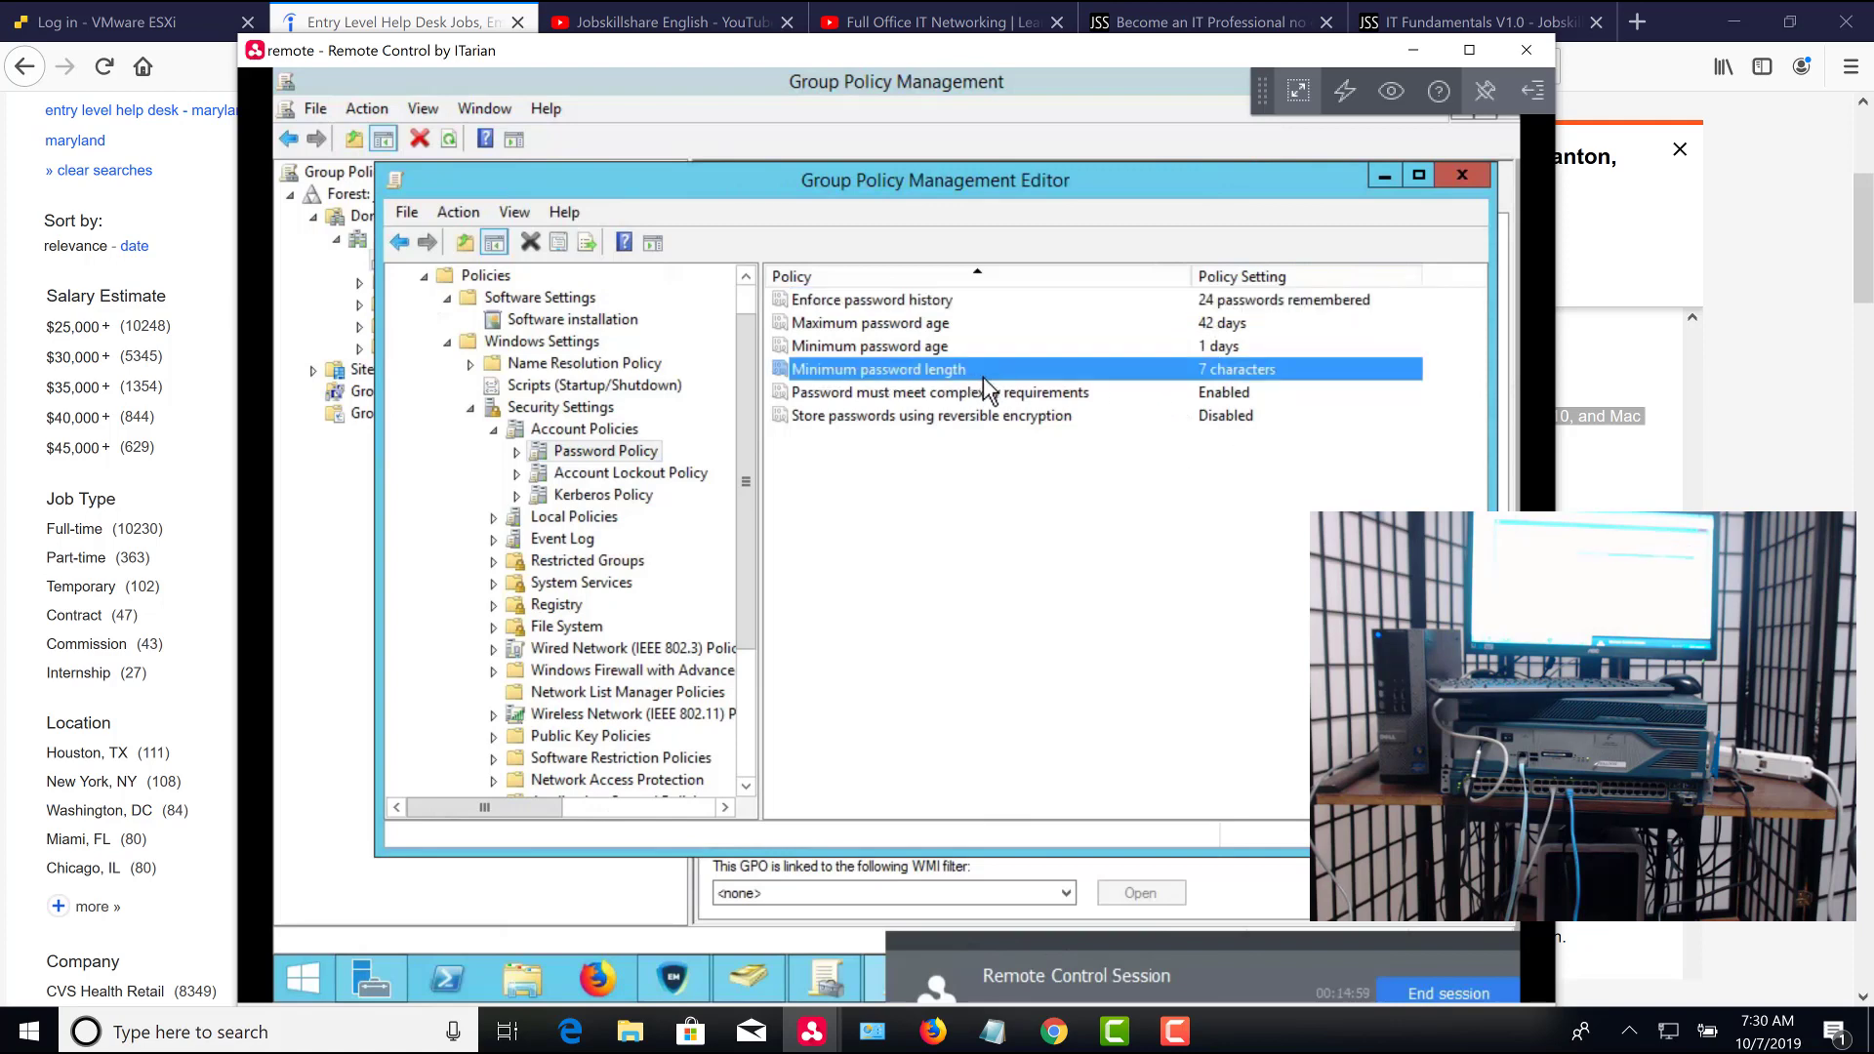
Change Minimum password length from 7 to 8 characters and apply it
double_click(917, 376)
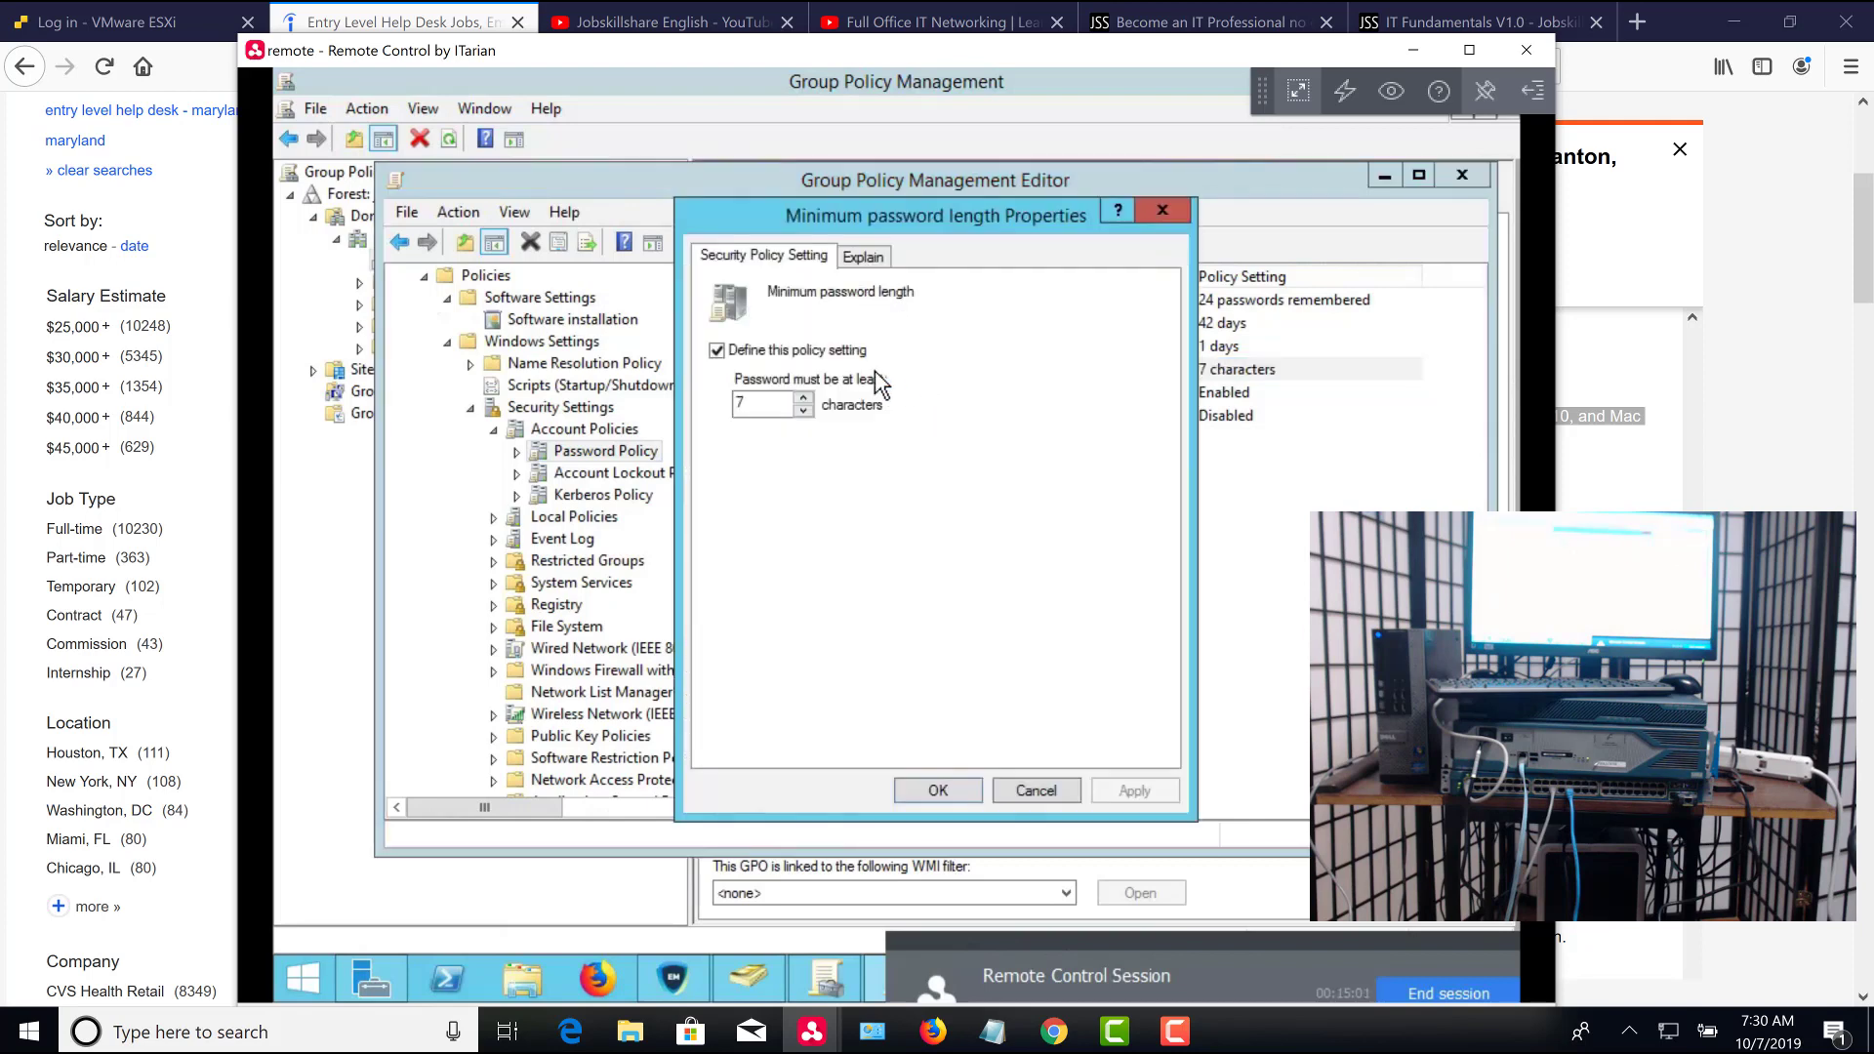
drag(771, 406, 722, 408)
key(BackSpace)
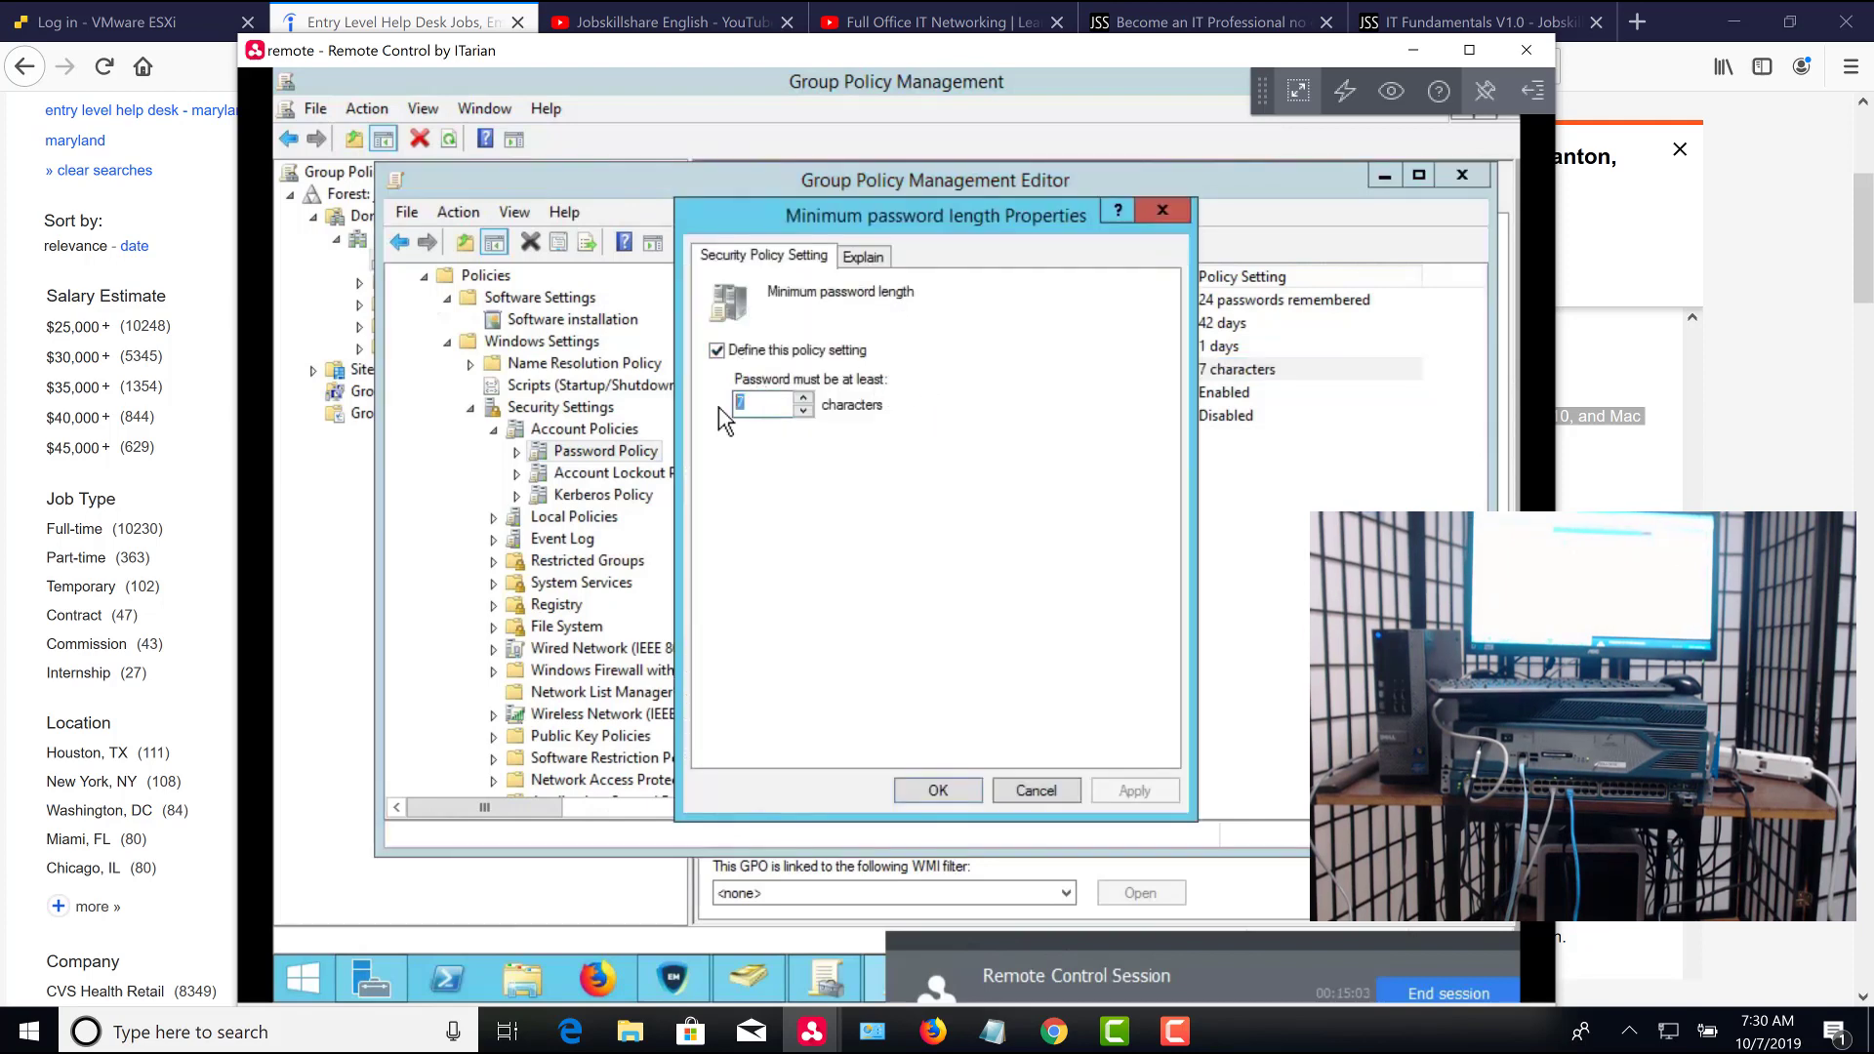
text(8)
click(972, 789)
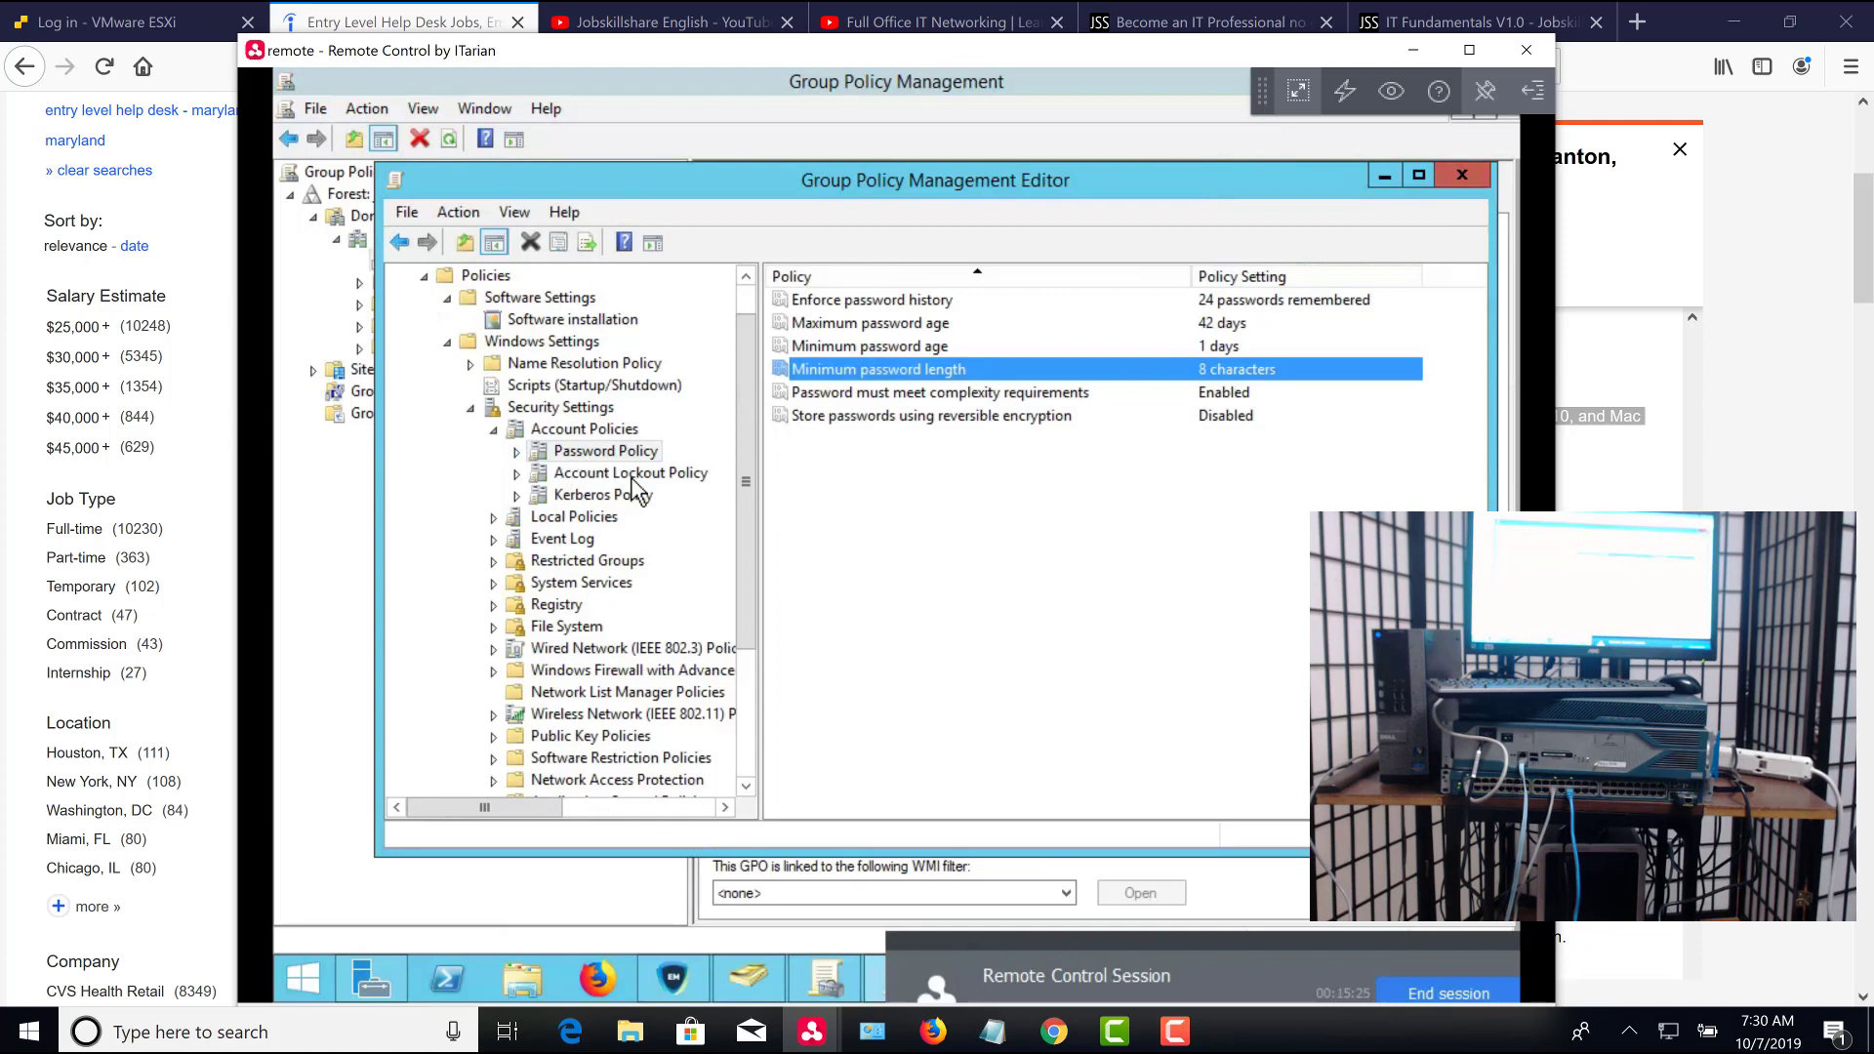
Close Group Policy Management Editor to return to the Default Domain Policy's scope view
drag(750, 484, 976, 371)
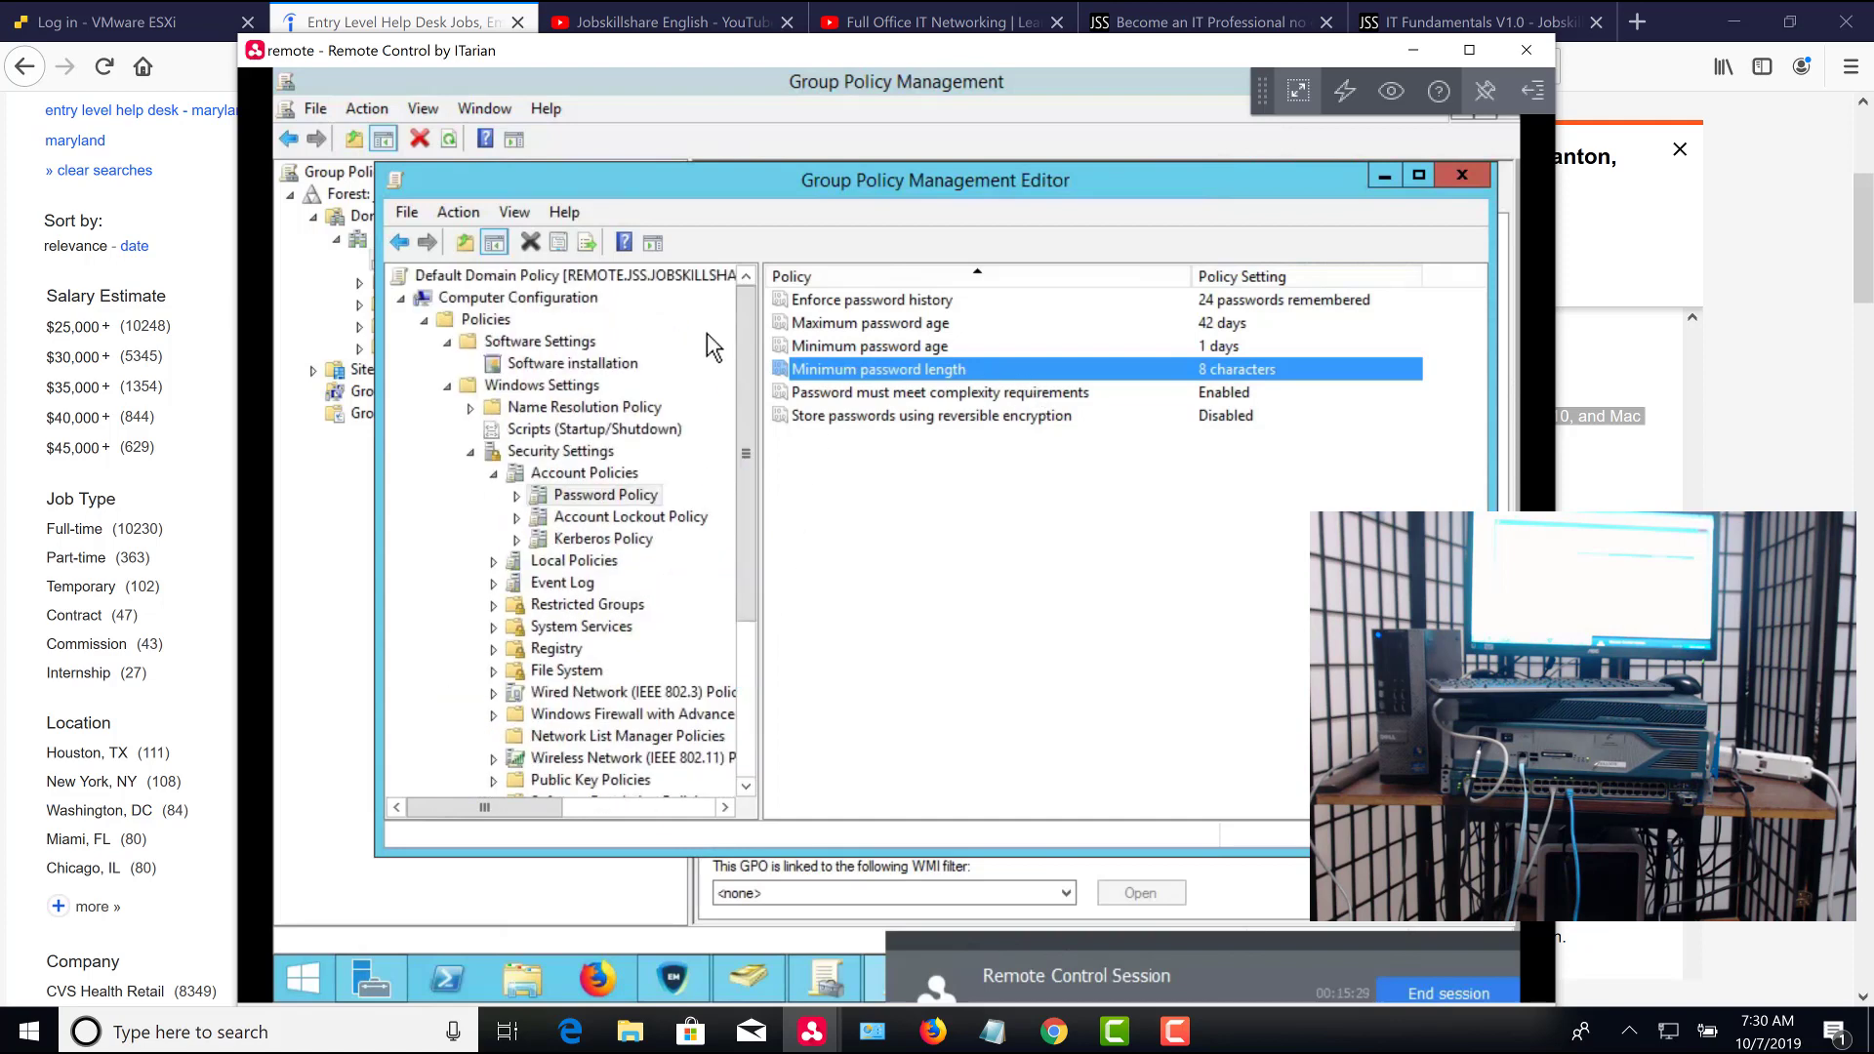
click(1462, 175)
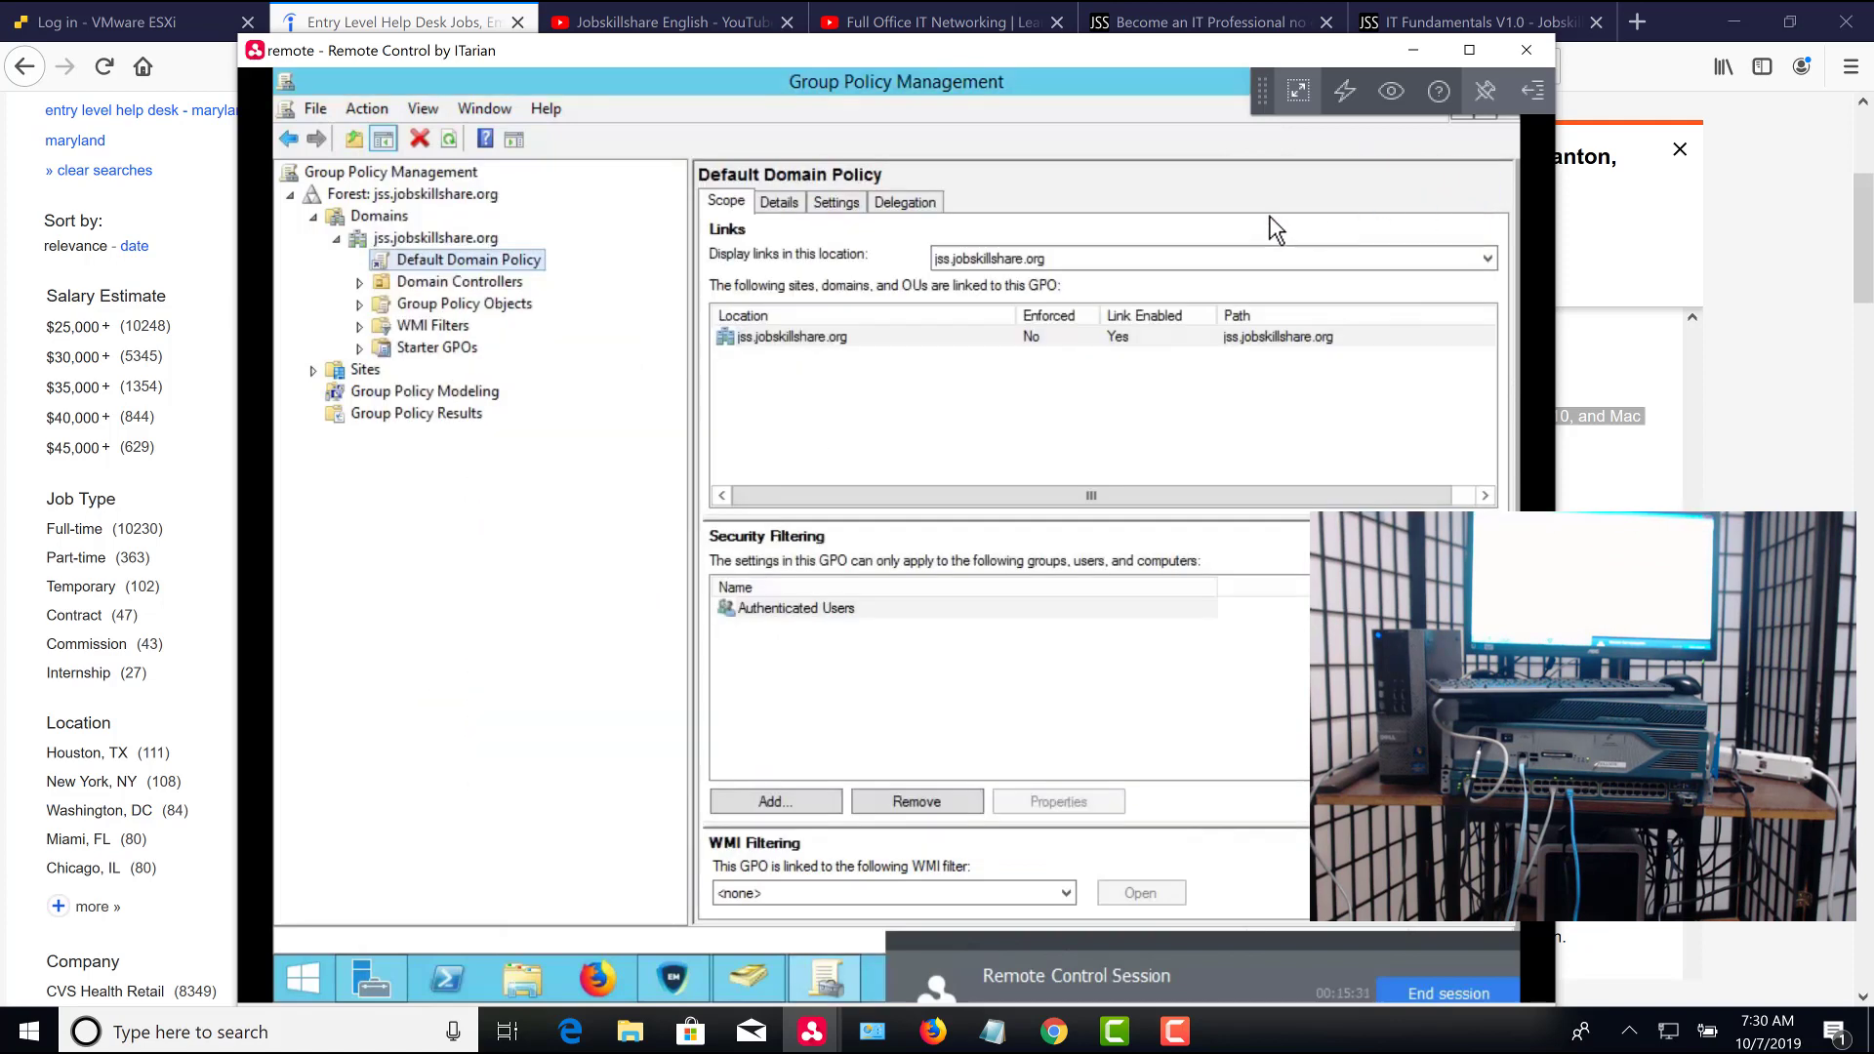